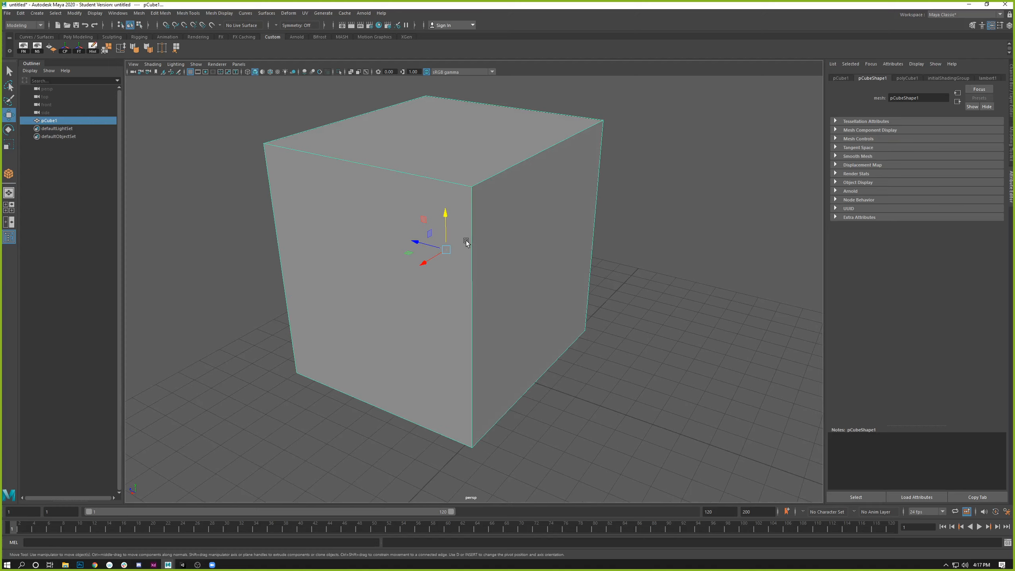
Step: Switch the cube to edge selection and select individual edges of its top face, ending with the right-hand one
right_click(395, 158)
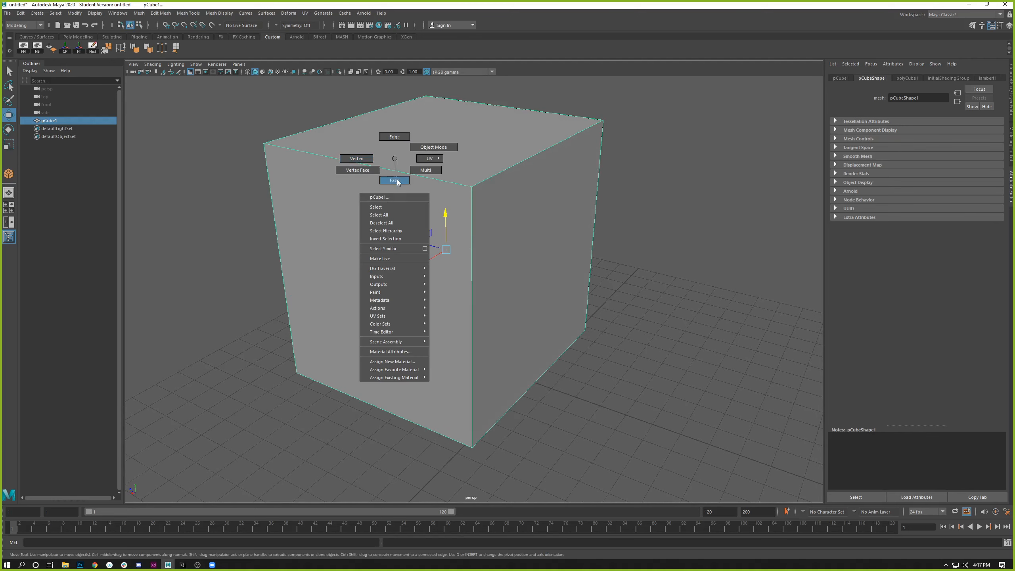
click(393, 158)
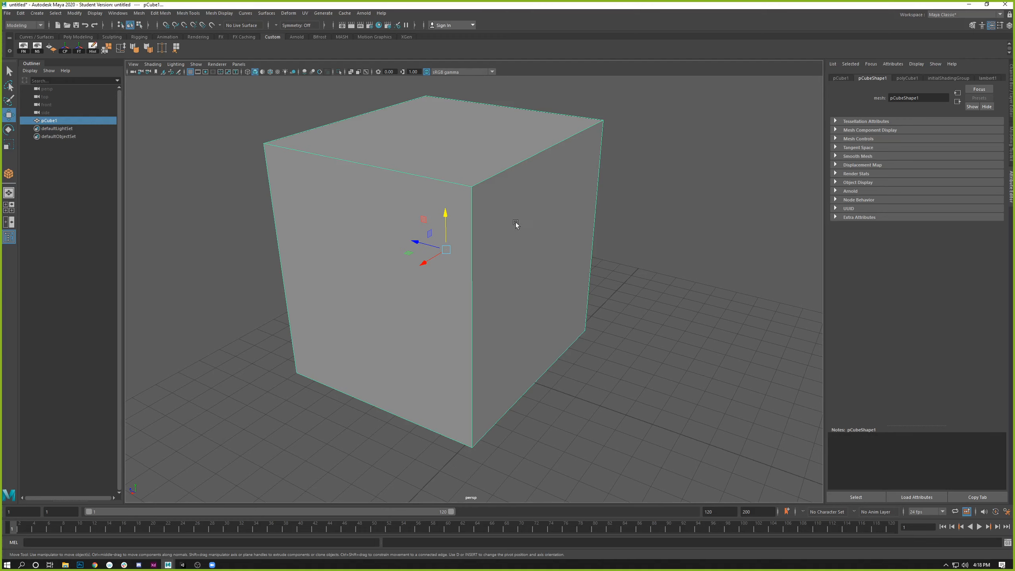
scroll(555, 250, down, 3)
alt+drag(555, 250, 499, 227)
scroll(500, 227, up, 3)
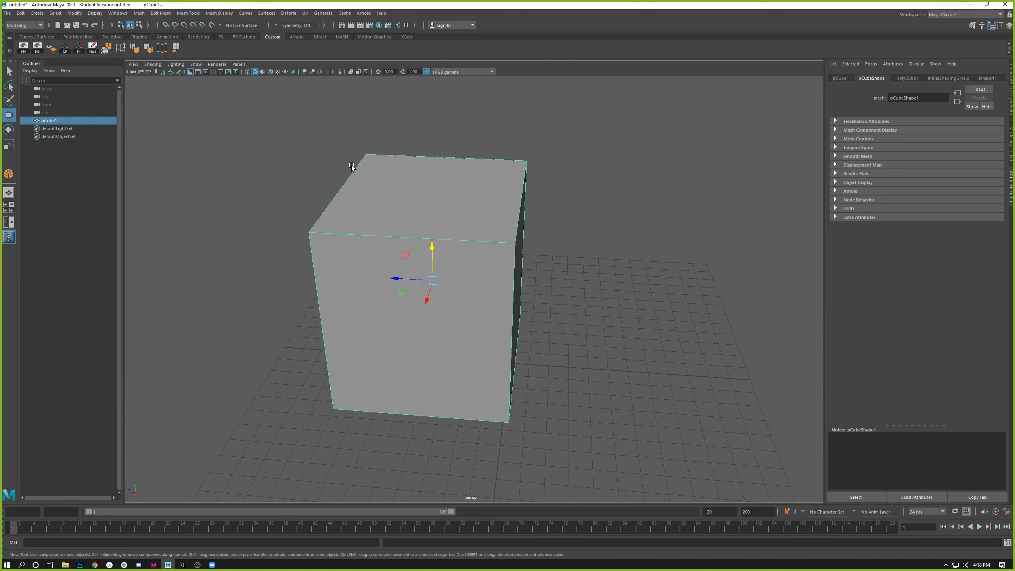
right_click(416, 175)
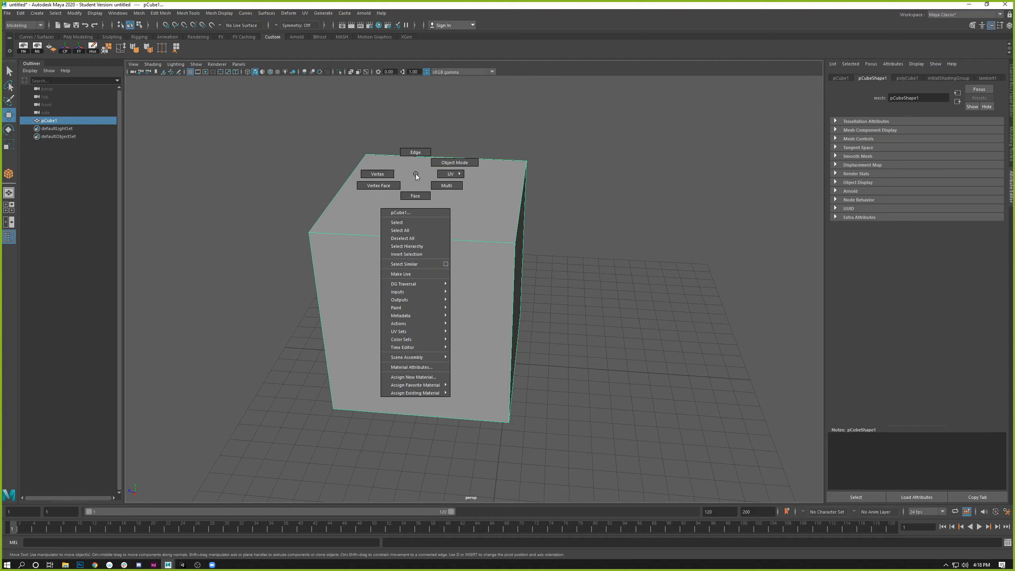
right_click(416, 175)
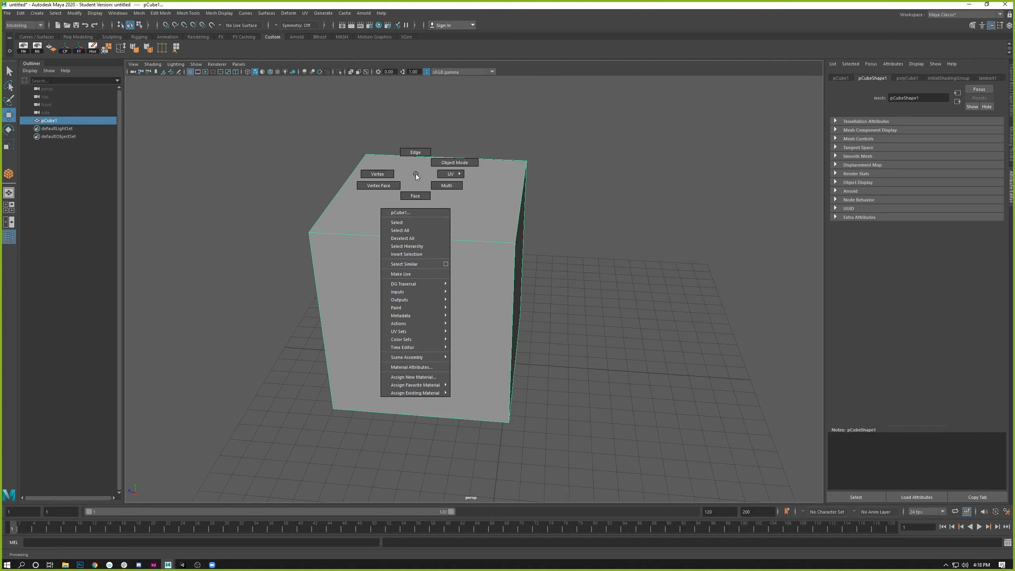
click(410, 152)
click(331, 214)
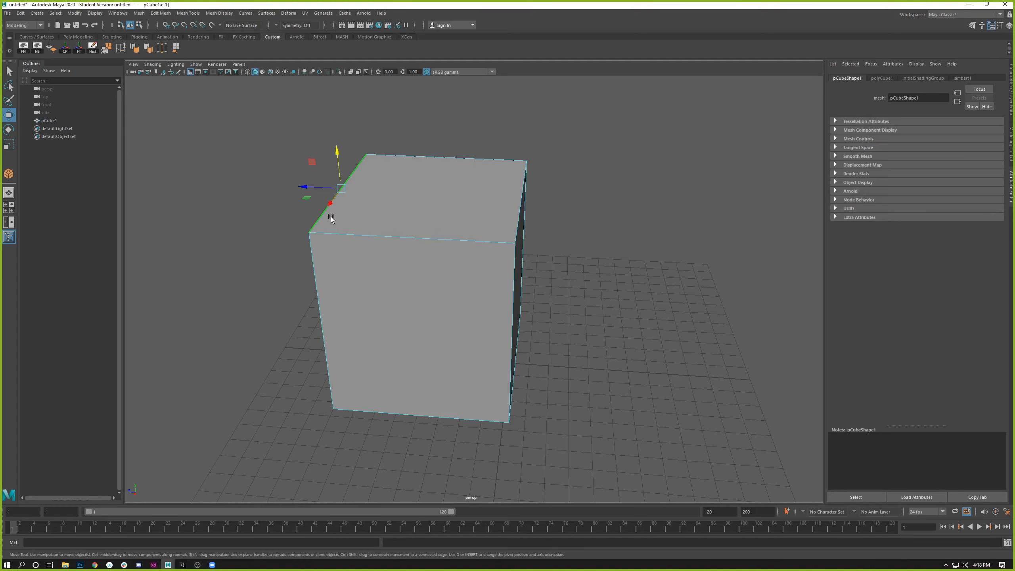
click(345, 236)
click(432, 158)
click(516, 200)
Step: Move the selected top edge slightly inward across the cube, undoing the extra vertical move
mouse_move(483, 197)
mouse_down()
mouse_move(516, 202)
mouse_move(476, 195)
mouse_up()
mouse_move(505, 161)
mouse_down()
mouse_move(492, 206)
mouse_move(504, 155)
mouse_up()
key(ctrl+z)
Step: Try scaling the selected top edge uniformly, and undo the scaling
key(r)
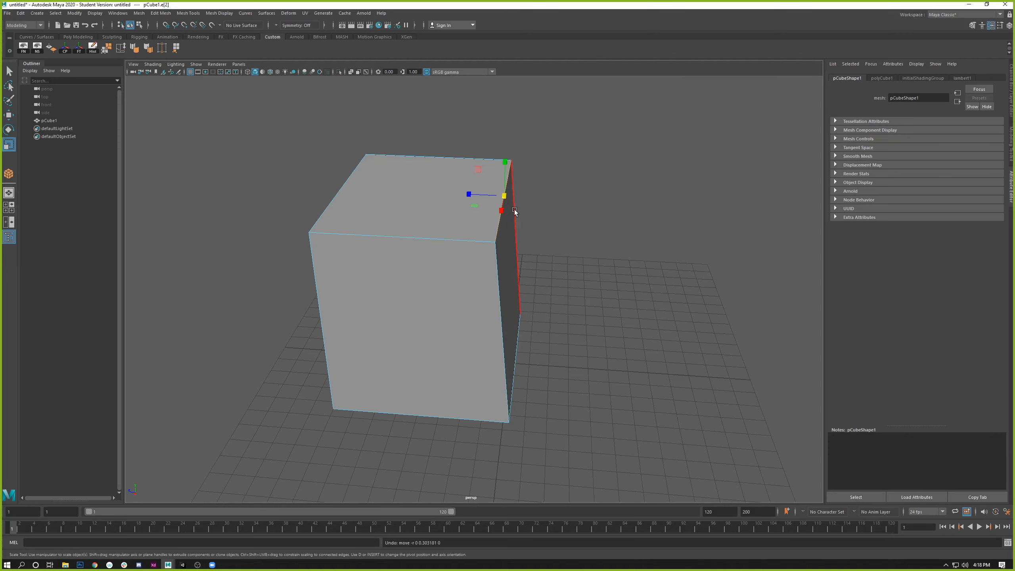
drag(504, 195, 481, 185)
key(ctrl+z)
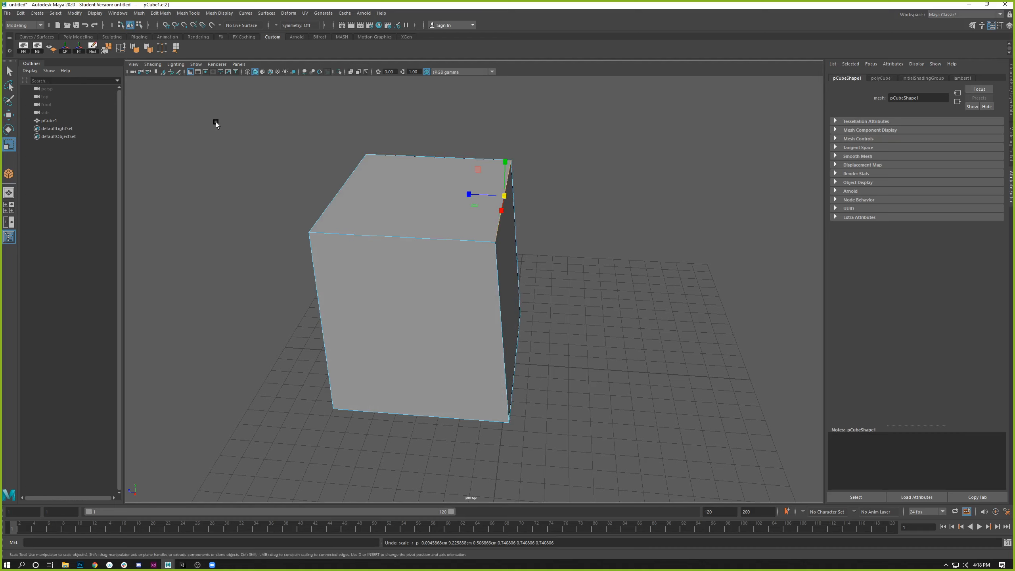
Step: Bevel the cube's selected top edge with the default settings and reposition the bevel settings box
click(159, 13)
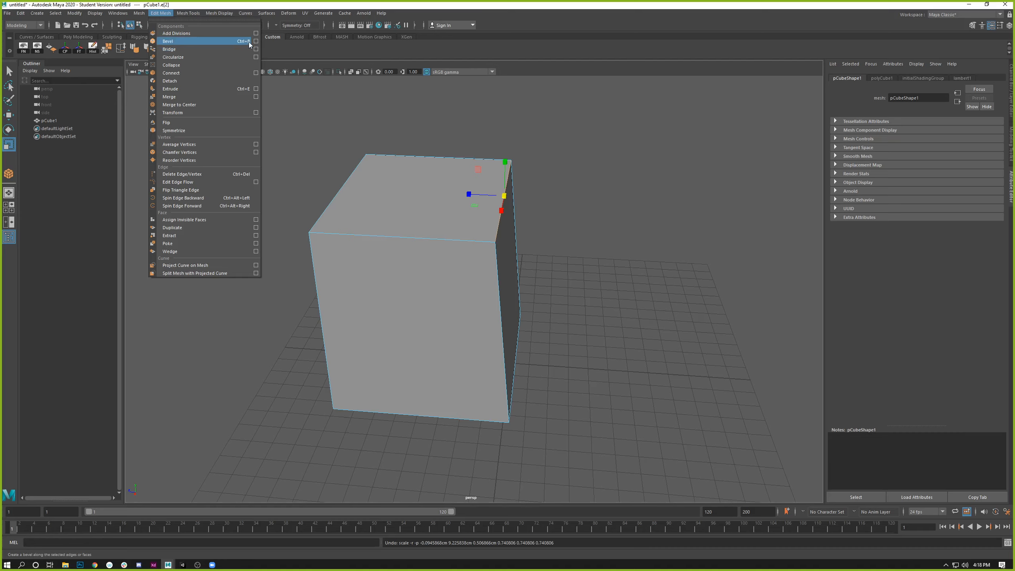
click(534, 182)
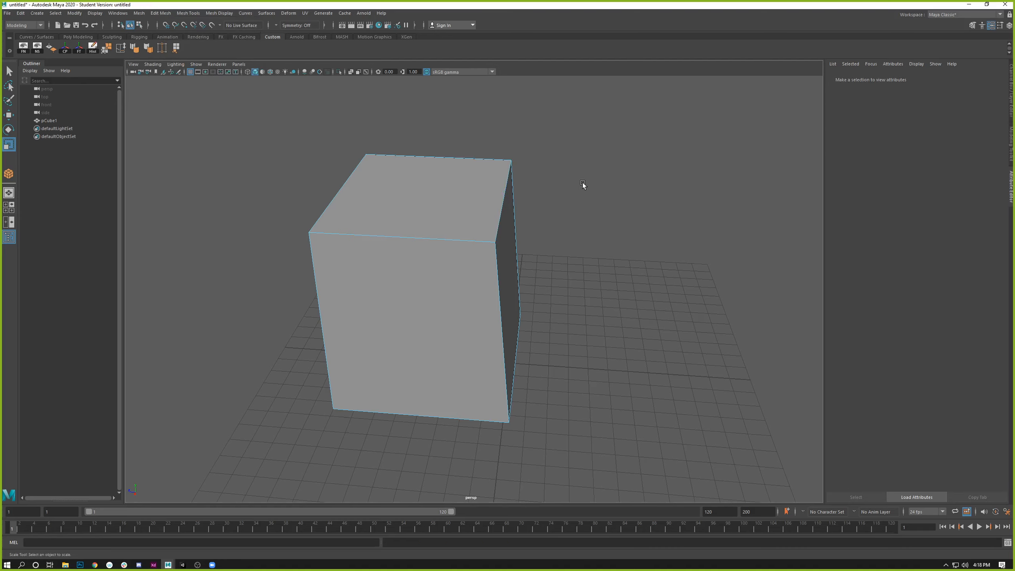
key(ctrl+z)
alt+drag(636, 240, 582, 228)
alt+drag(484, 305, 503, 288)
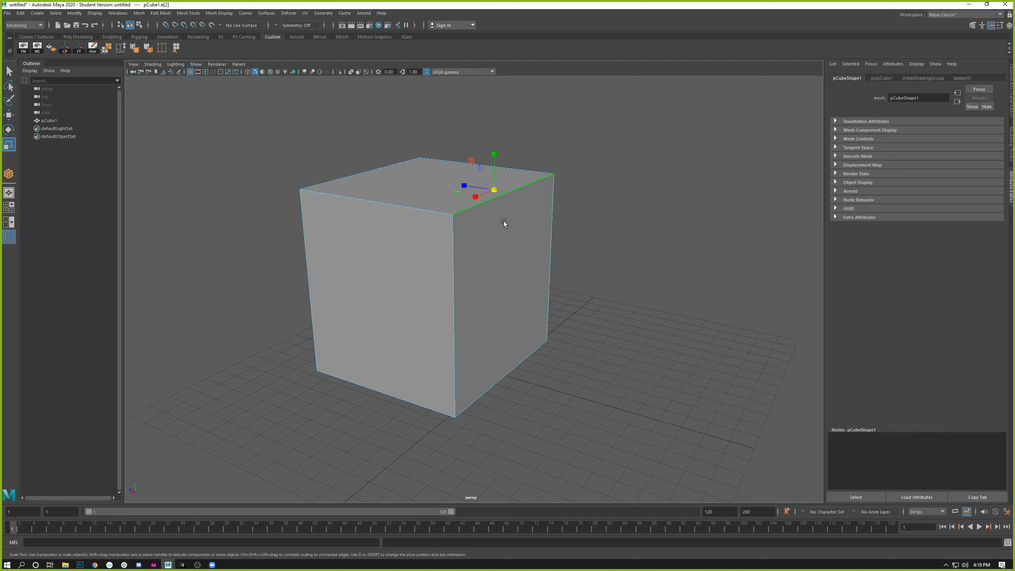
key(ctrl+b)
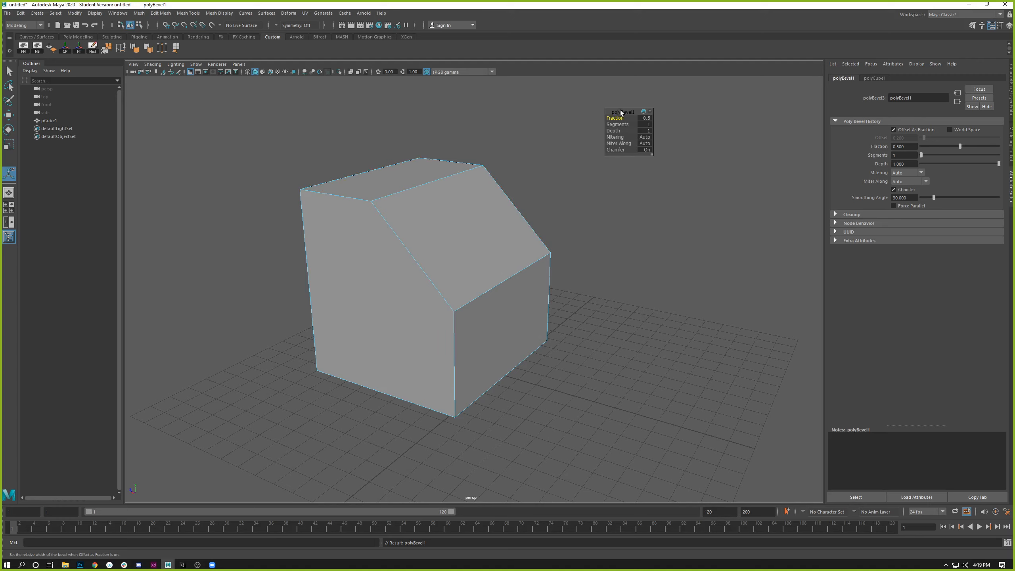
mouse_move(618, 114)
mouse_down()
mouse_move(603, 112)
mouse_move(614, 109)
mouse_up()
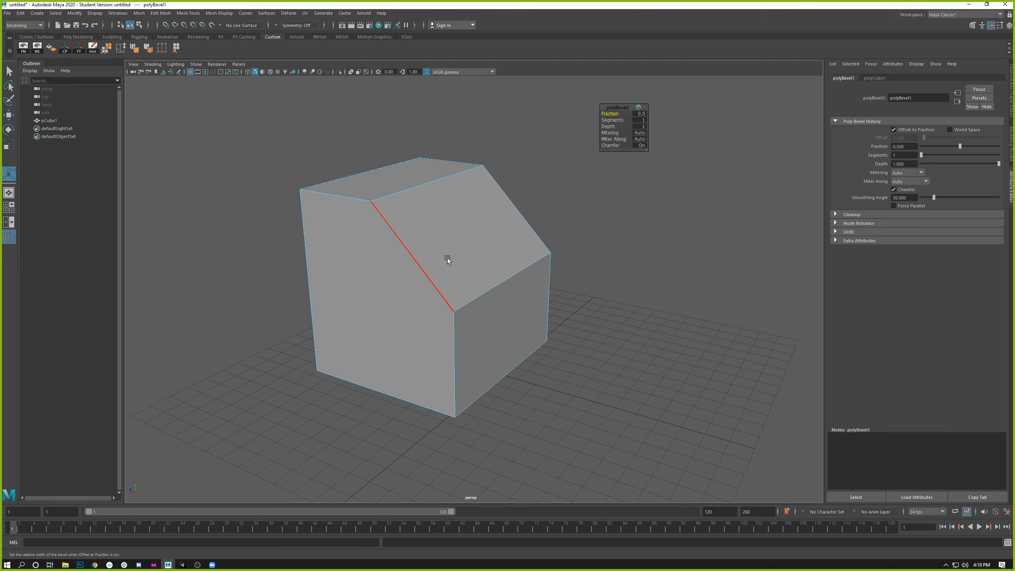
Step: Set the bevel's fraction to 1 and examine the resulting wedge from several angles
alt+drag(454, 204, 451, 142)
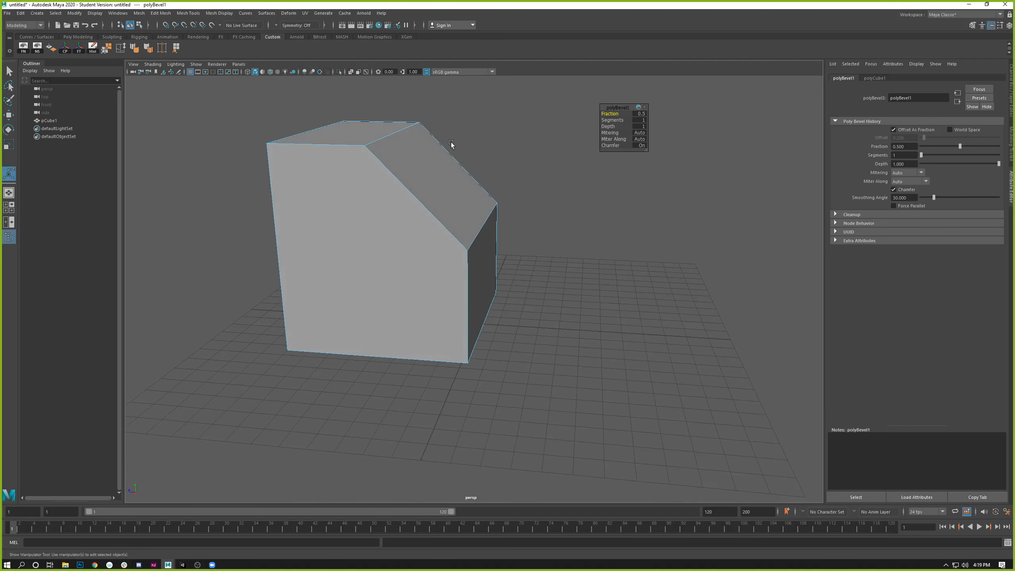
alt+drag(390, 170, 436, 222)
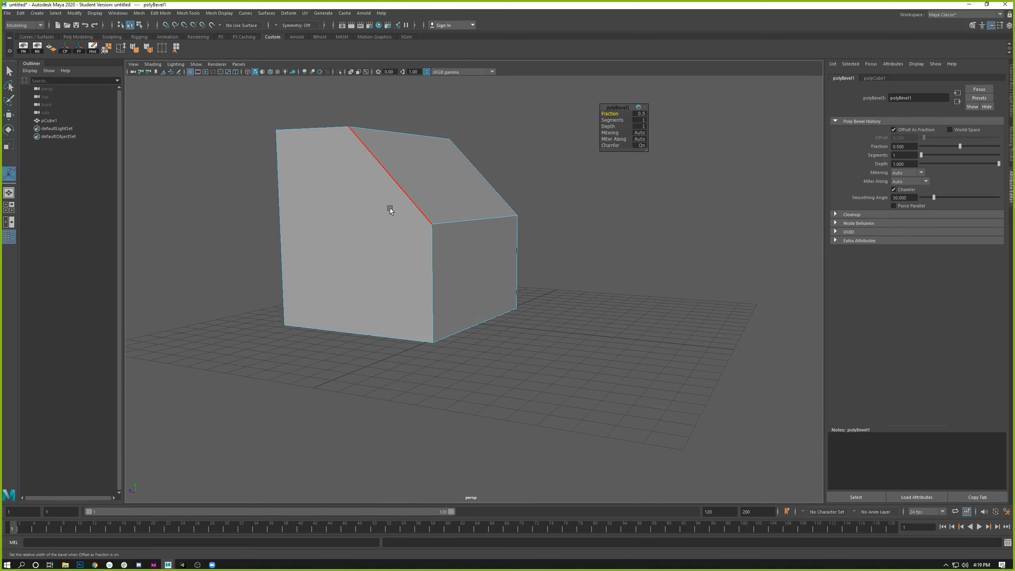
alt+drag(458, 227, 469, 223)
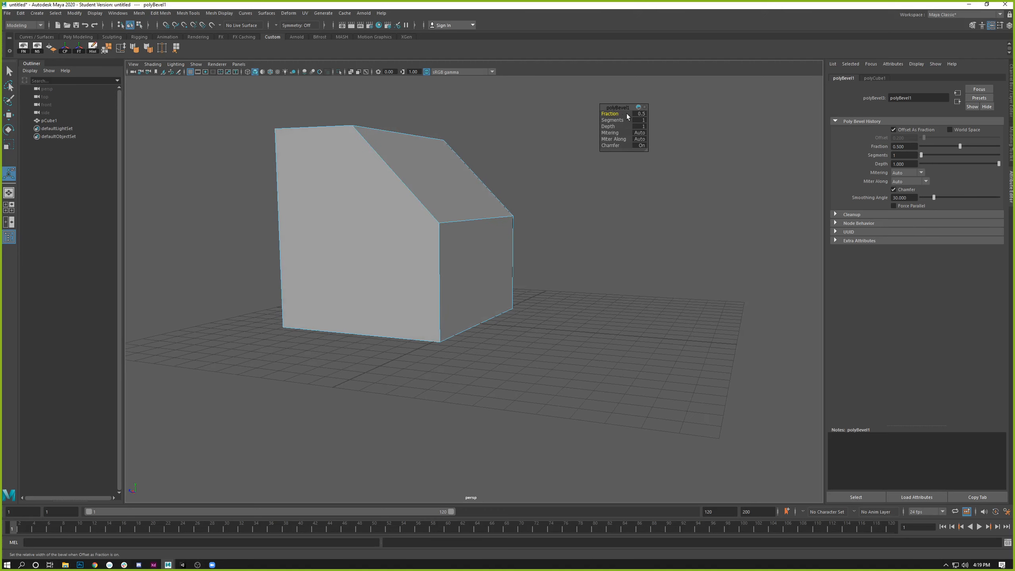
alt+drag(435, 220, 417, 211)
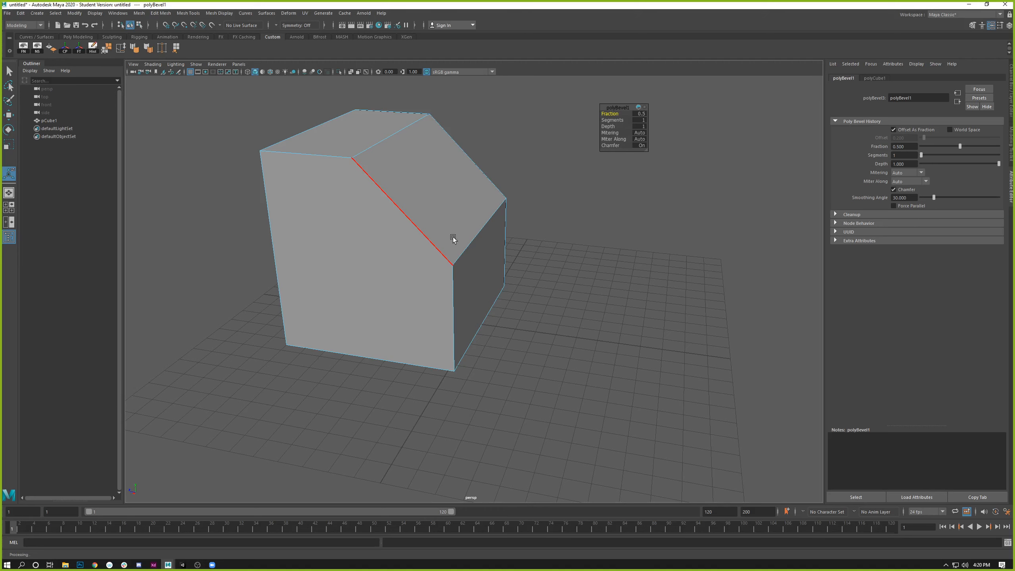
alt+middle_drag(453, 238, 400, 219)
alt+right_drag(416, 203, 394, 208)
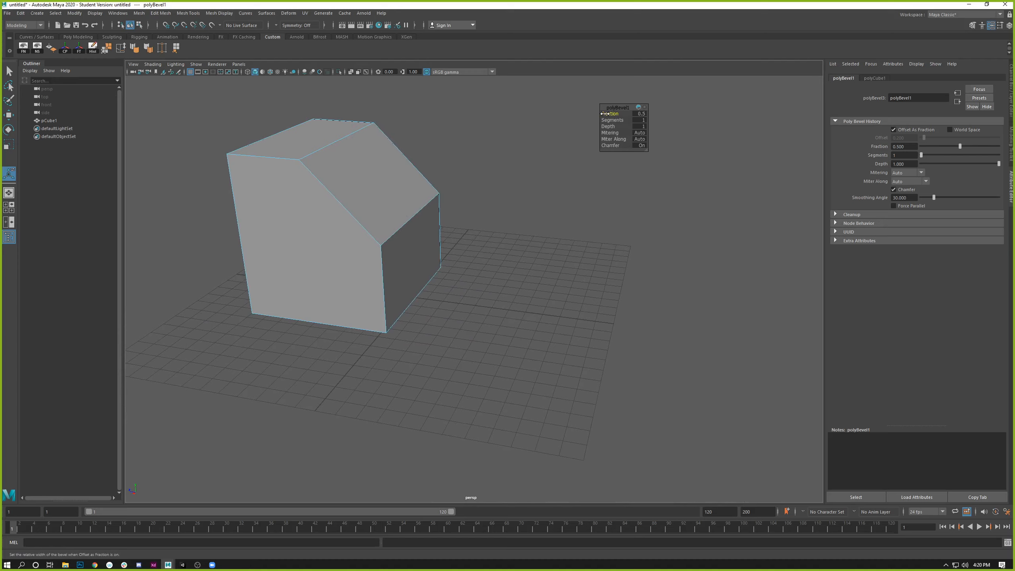
drag(617, 115, 637, 116)
alt+drag(330, 138, 365, 164)
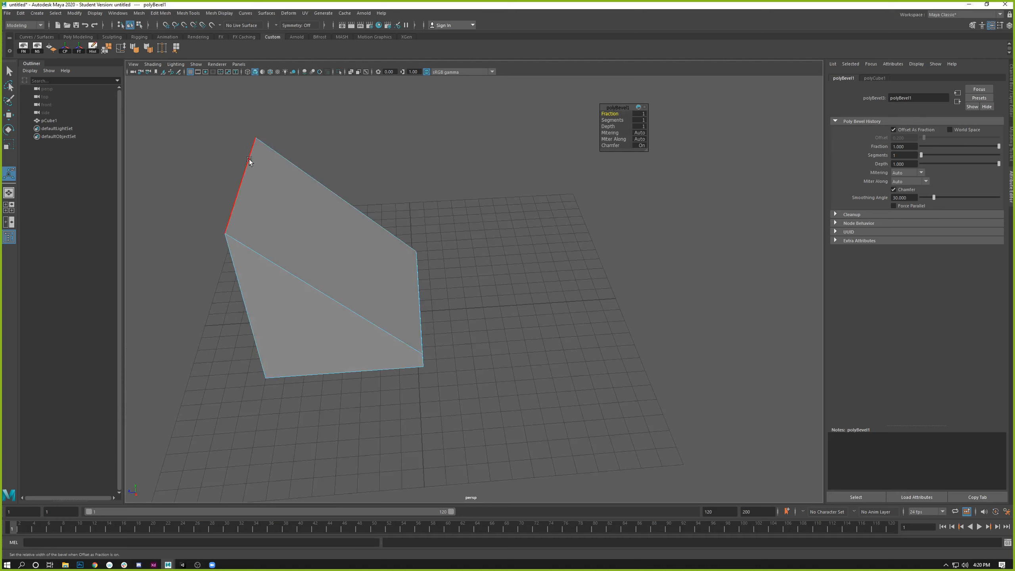
alt+drag(261, 211, 302, 224)
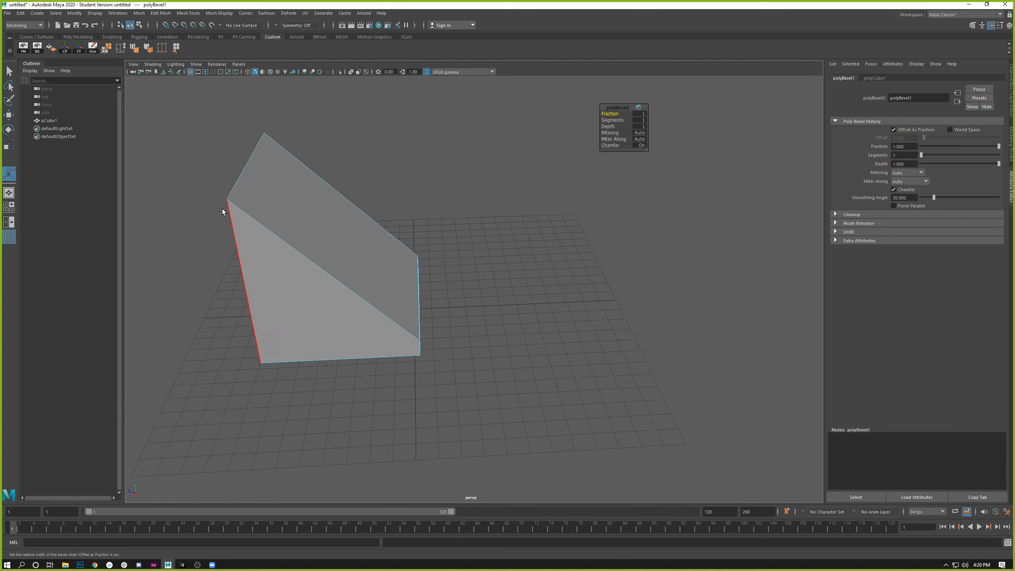
alt+drag(224, 209, 444, 288)
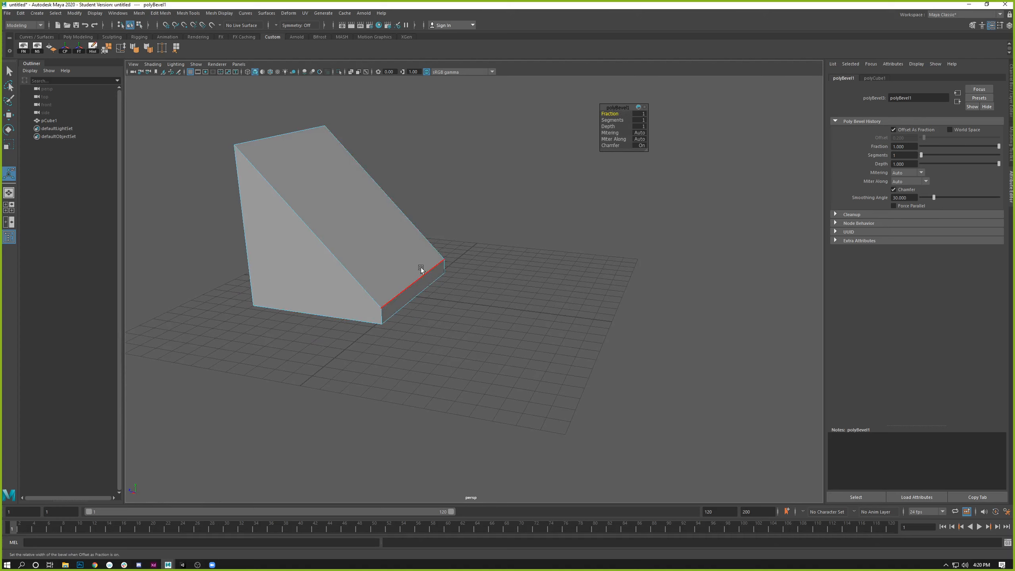
alt+drag(408, 243, 471, 274)
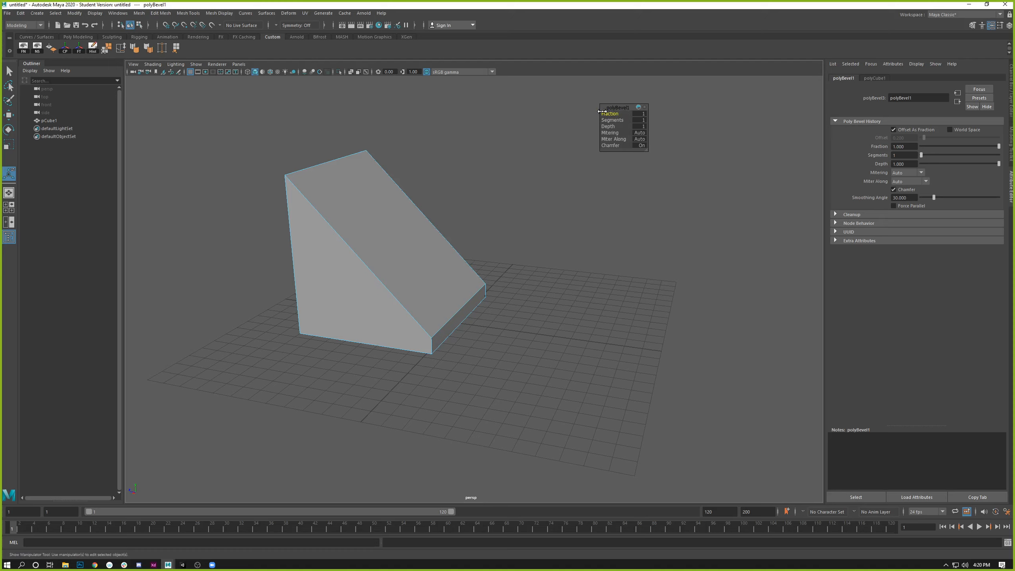
Step: Set the bevel's fraction to 0.6 and return the cube to object mode
mouse_move(603, 111)
mouse_down()
mouse_move(590, 112)
mouse_move(599, 115)
mouse_up()
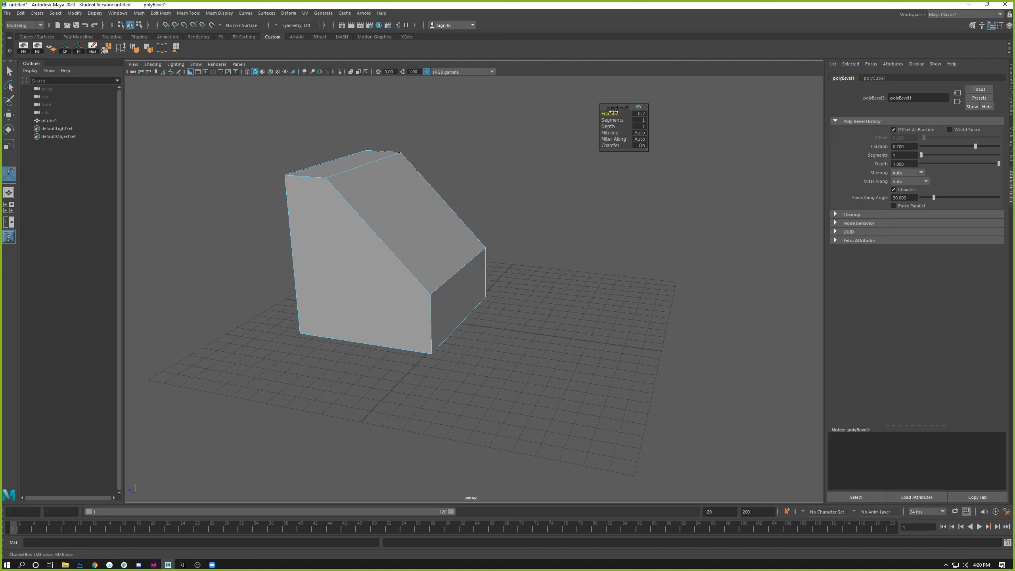
drag(614, 112, 612, 114)
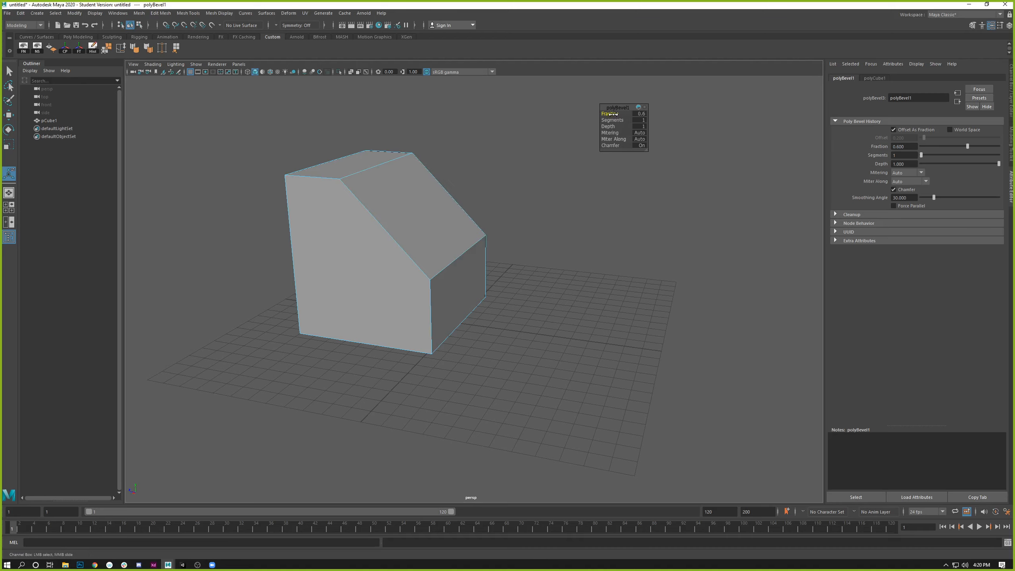
alt+middle_drag(536, 194, 448, 175)
alt+drag(449, 174, 460, 187)
right_drag(306, 213, 322, 200)
Step: Create a second polygon cube as a long, flat box on the grid beside the beveled cube
click(37, 13)
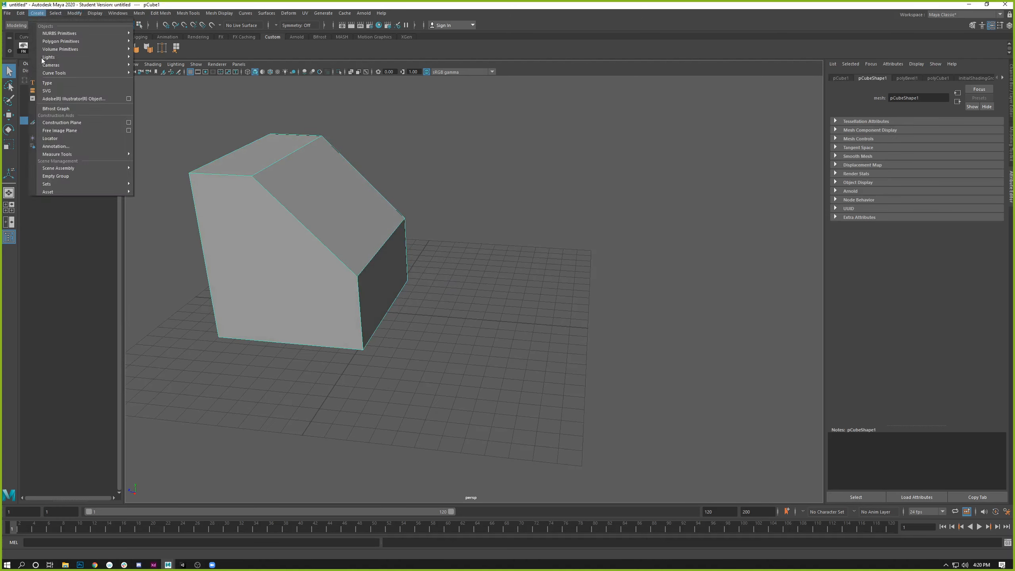
mouse_move(80, 40)
click(177, 50)
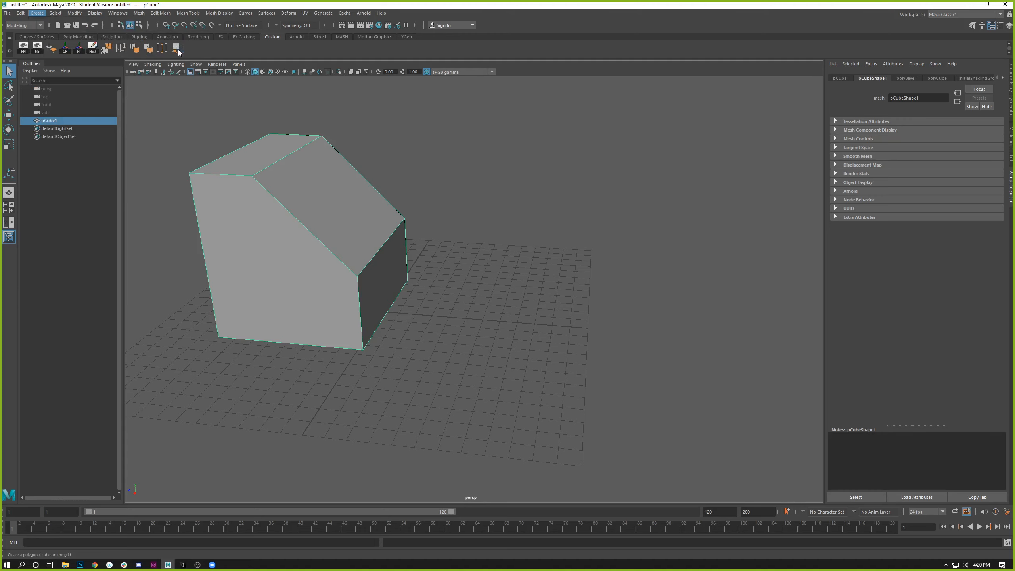
drag(465, 236, 673, 229)
alt+drag(673, 229, 625, 278)
Step: Bevel the front top edge of the flat box and set the bevel's fraction to 1
right_drag(637, 265, 641, 249)
click(636, 266)
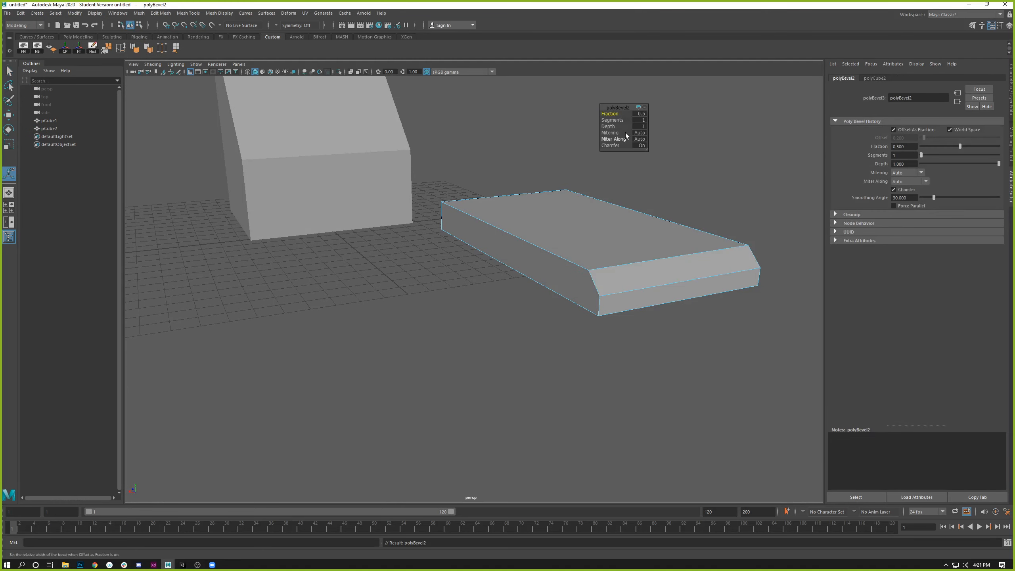
key(ctrl+z)
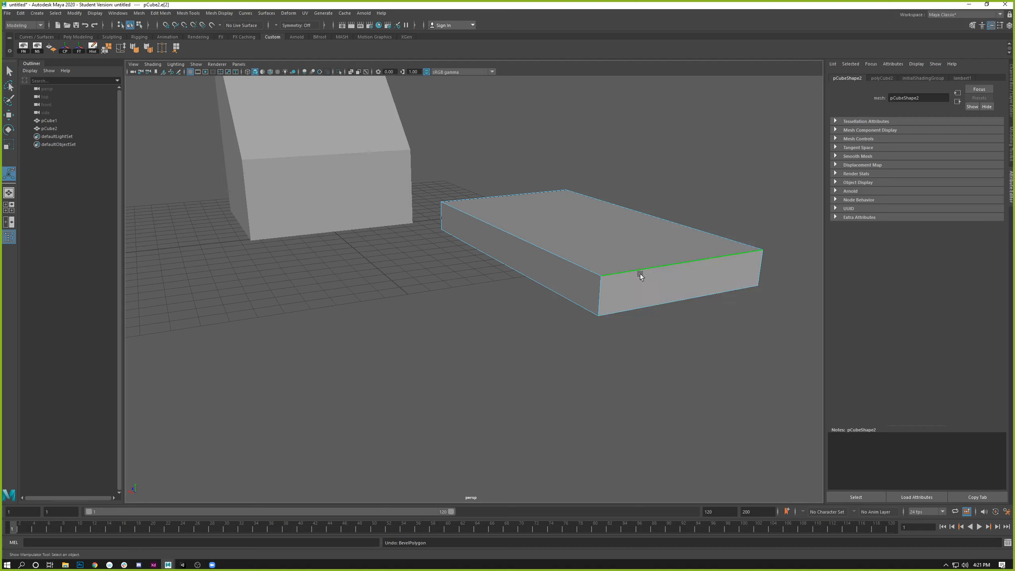
key(ctrl+b)
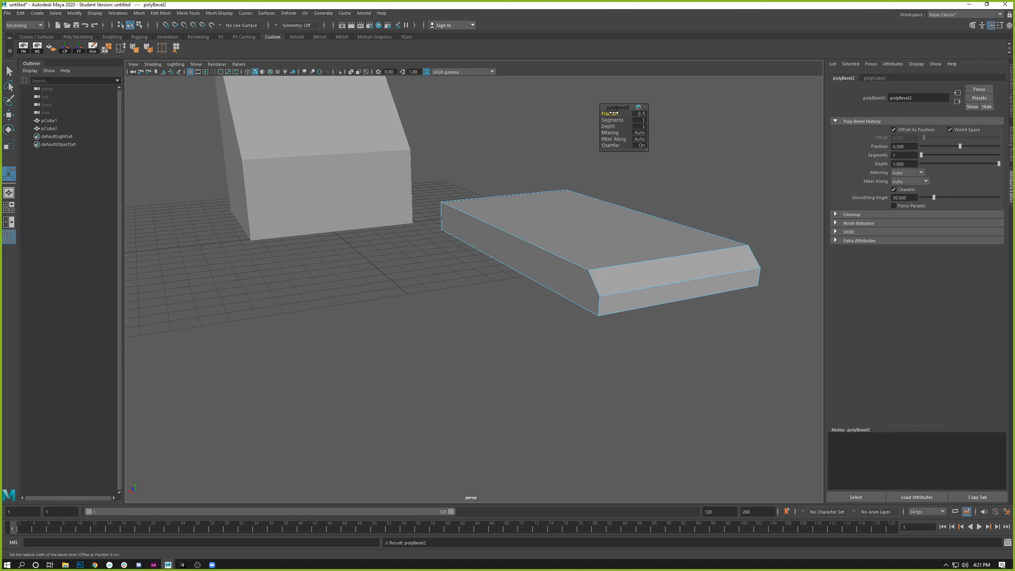
drag(612, 113, 626, 123)
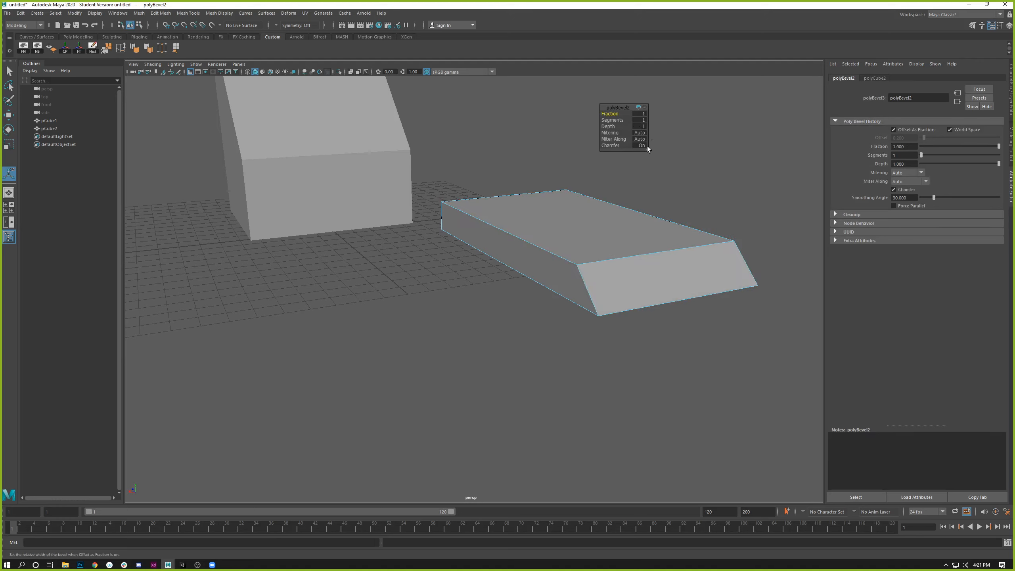
Step: Try a bevel fraction of 1.5 on the flat box and restore it to 1
click(641, 114)
text(1.5)
key(Return)
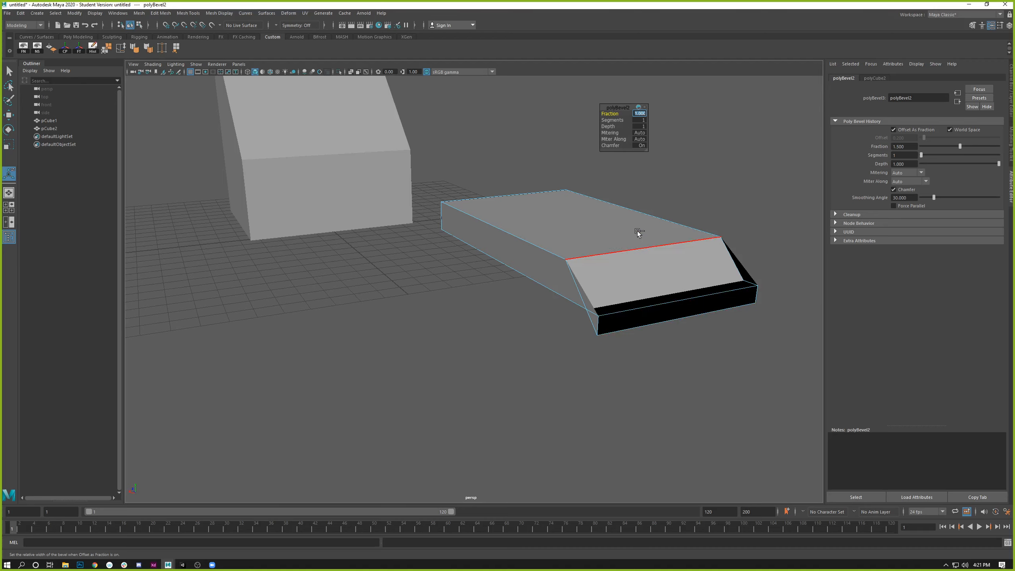
text(1)
key(Return)
Step: Return the flat box to object mode and delete both it and the first beveled cube
right_click(623, 220)
click(641, 209)
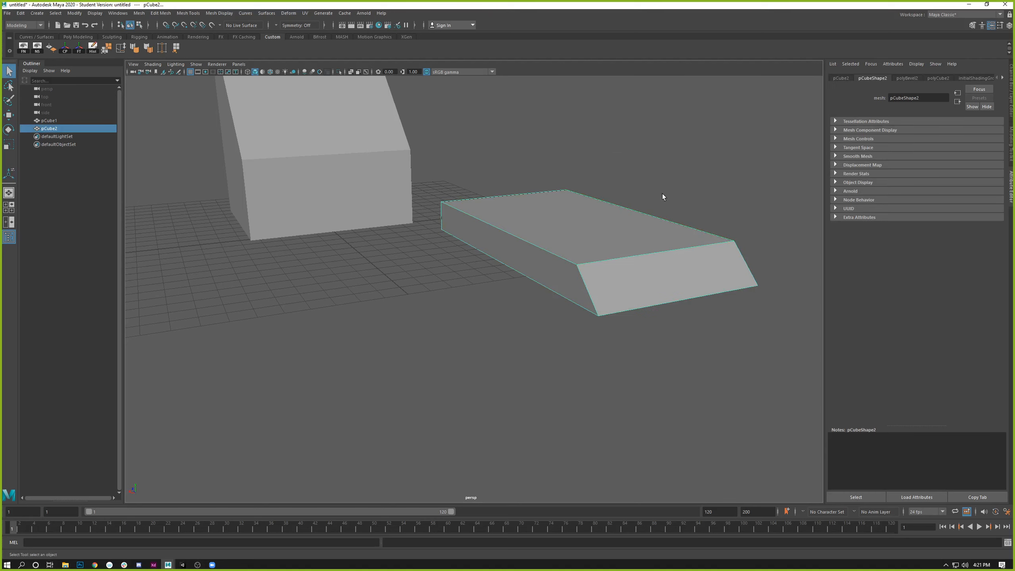
key(Delete)
click(317, 168)
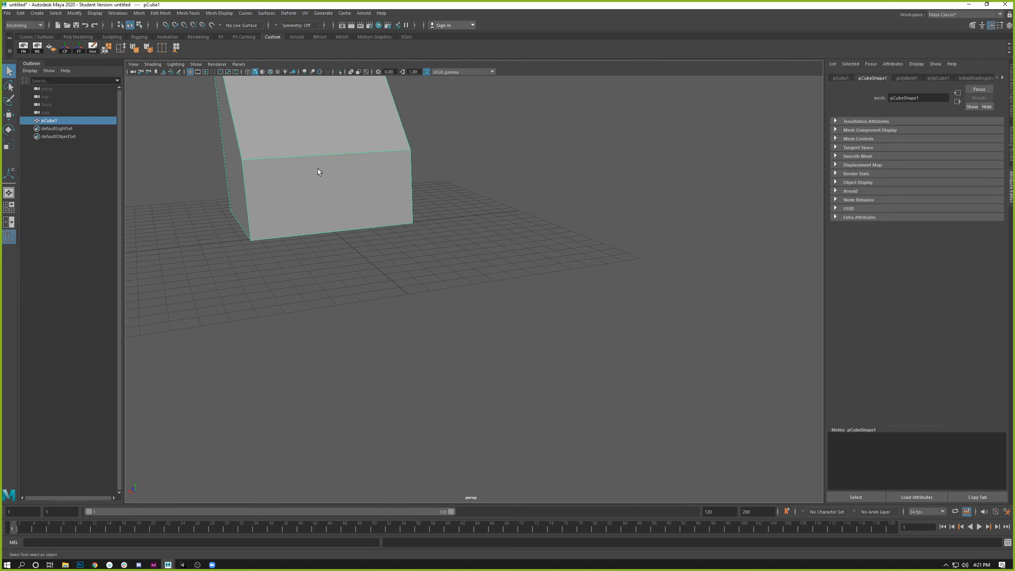
key(Delete)
Step: Create a polygon cube on the grid, about 6.8 wide, 8.8 high and 8.3 deep
click(37, 13)
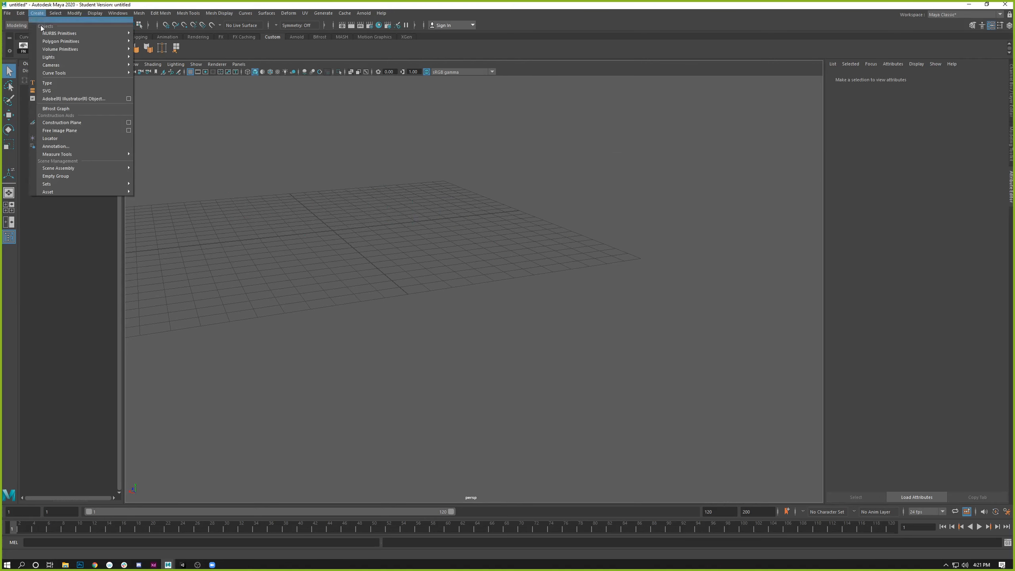
mouse_move(52, 43)
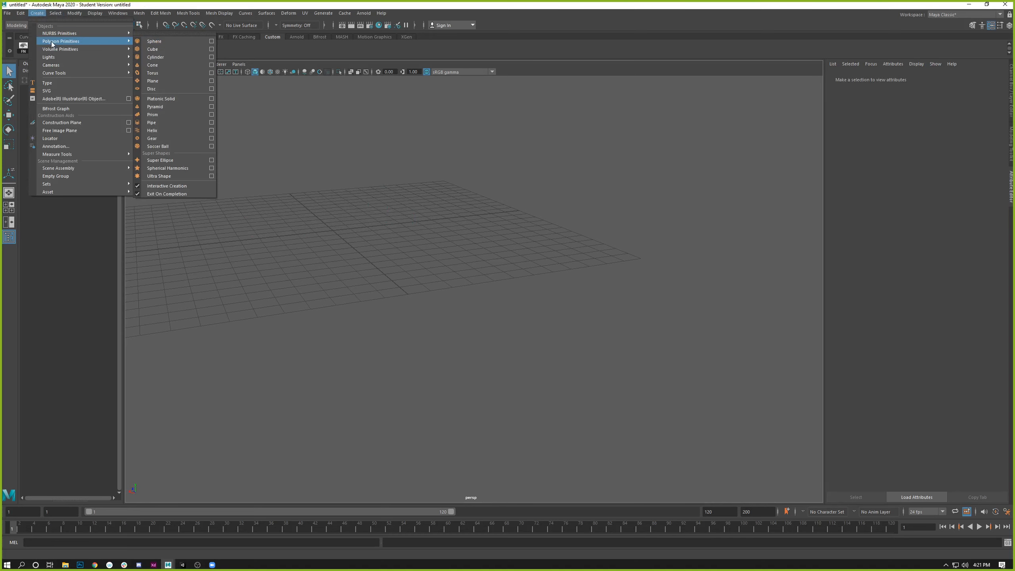
click(169, 49)
alt+drag(436, 264, 402, 202)
drag(369, 277, 482, 171)
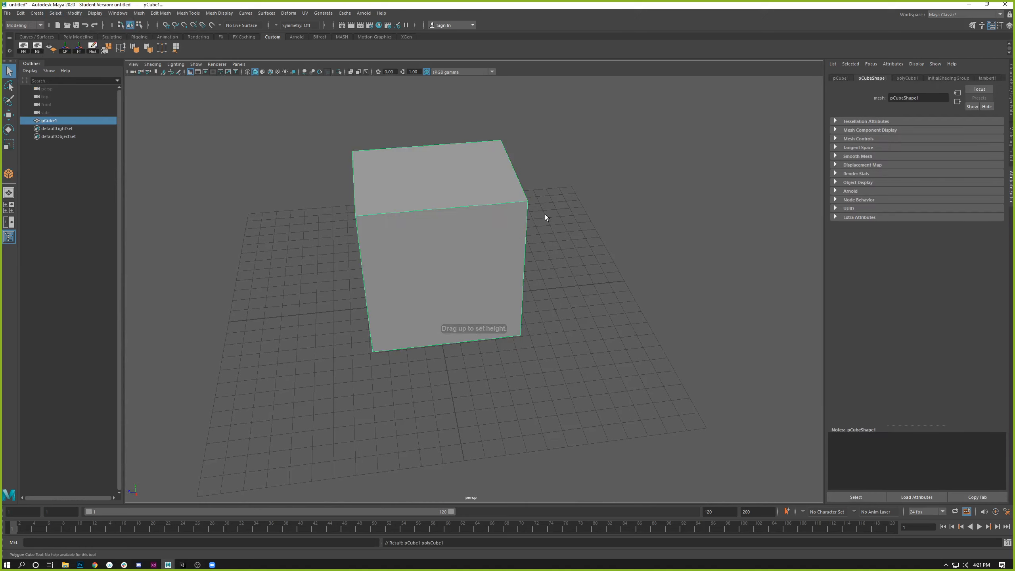
alt+drag(545, 214, 489, 204)
alt+middle_drag(490, 204, 534, 236)
alt+right_drag(470, 202, 534, 234)
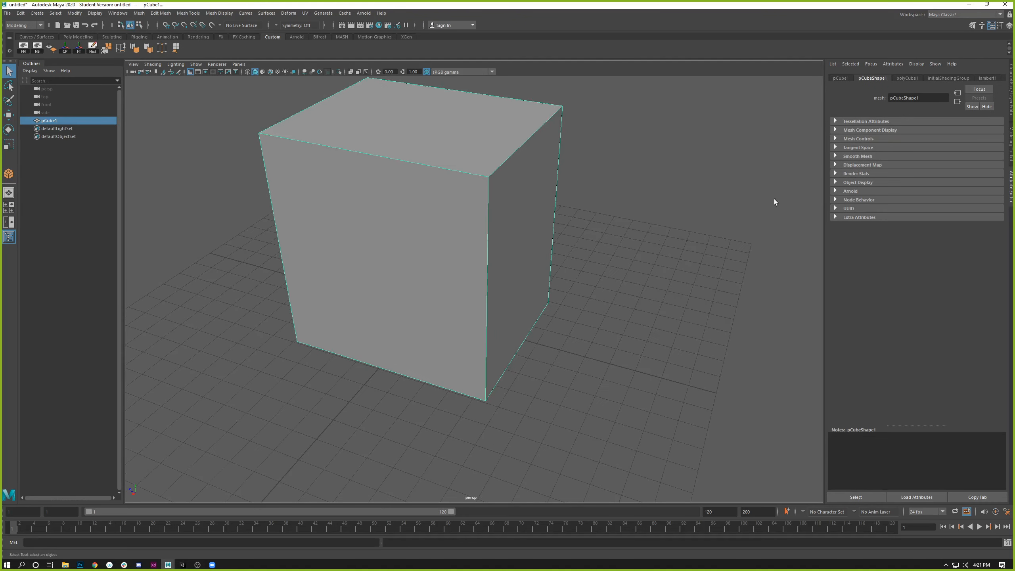
Step: Set the cube's width, height and depth all to 8
click(1013, 101)
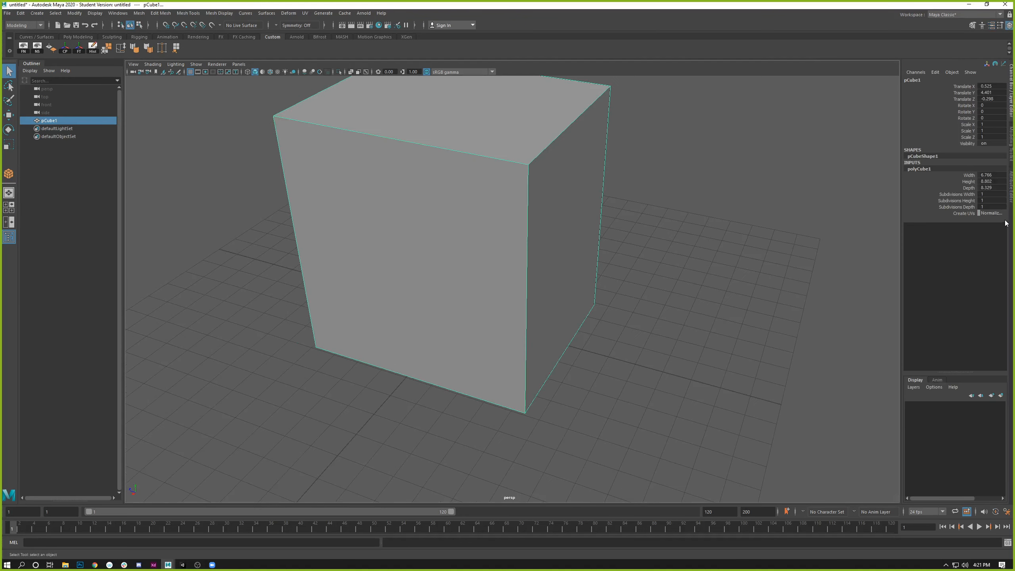
drag(988, 175, 991, 187)
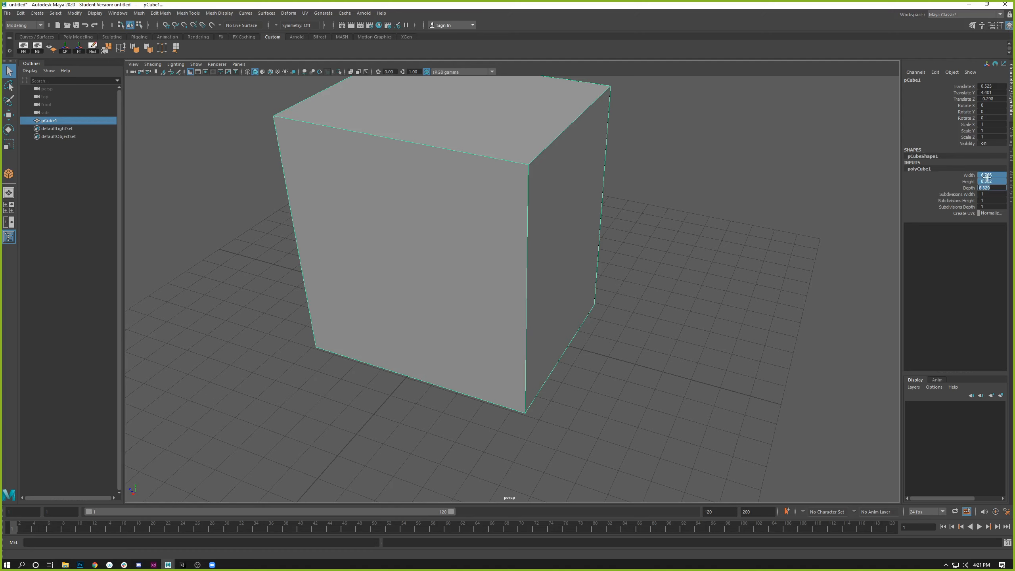
text(8)
key(Return)
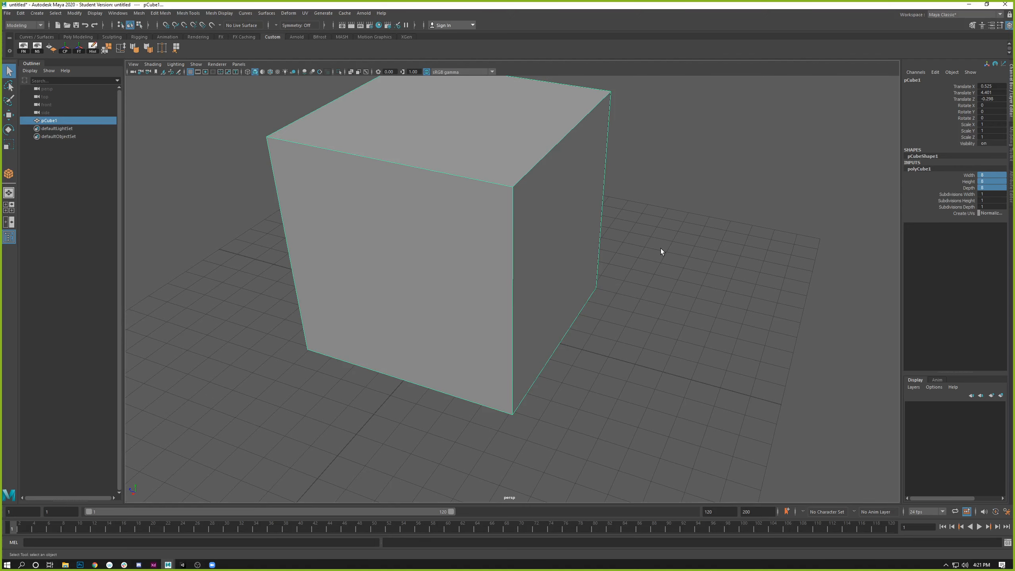
Step: Bevel the cube's top edge between the top face and the right-hand side face with a fraction of 0.5
click(661, 248)
right_drag(548, 139, 548, 117)
click(547, 147)
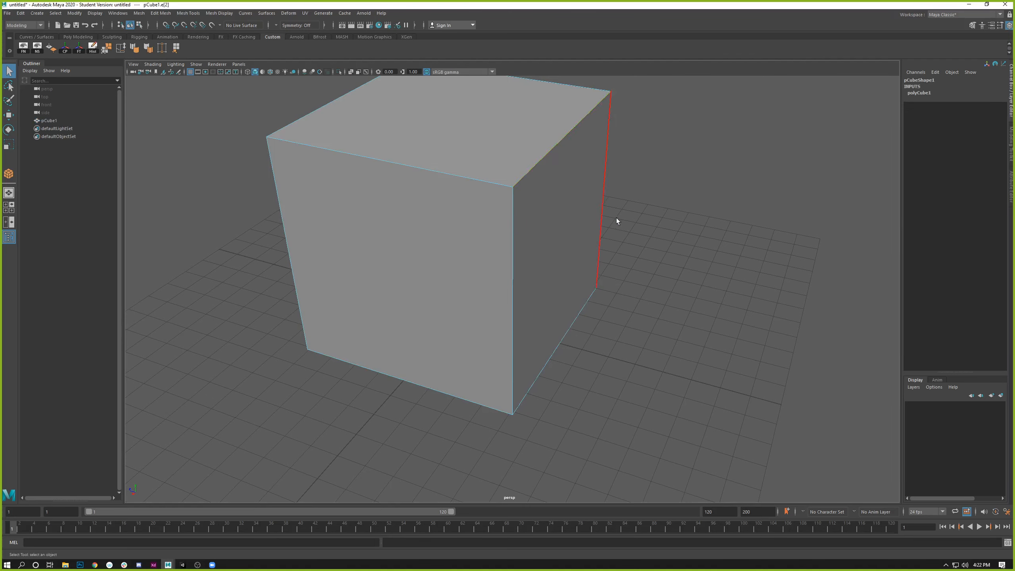
scroll(530, 173, down, 4)
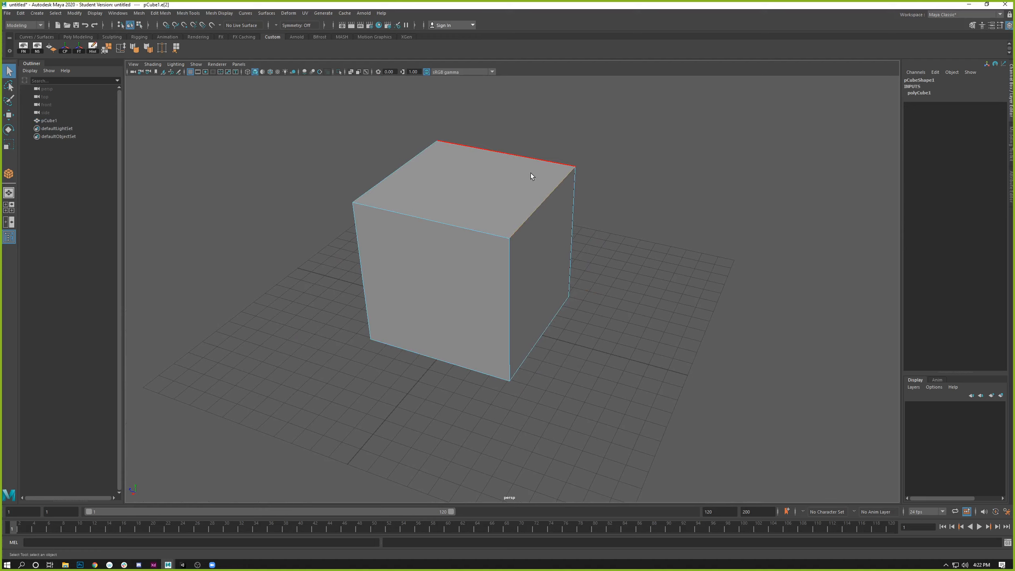
key(ctrl+b)
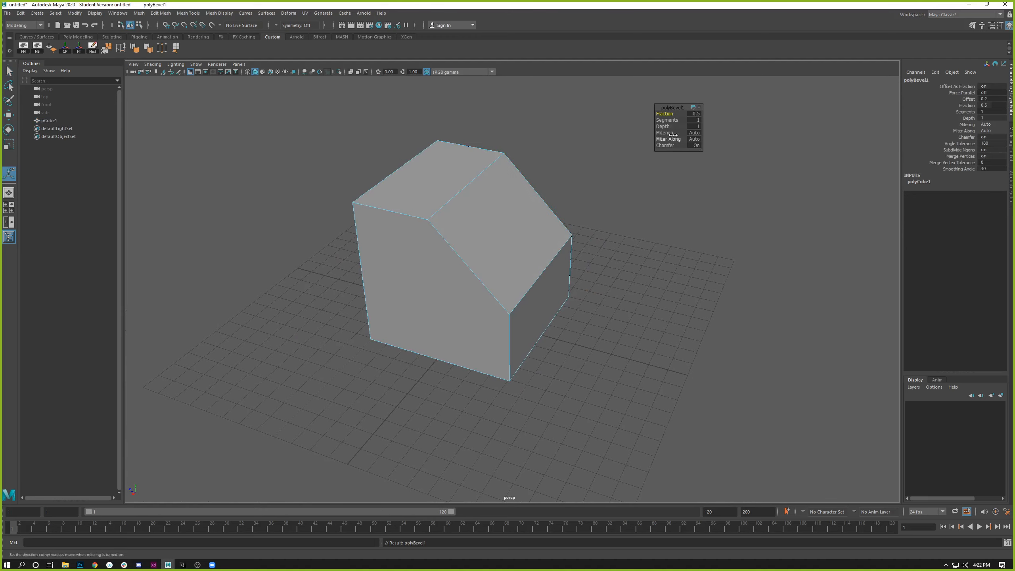
Step: Try a bevel fraction of 1 on the cube, inspect the wedge from several angles, and undo it
drag(670, 114, 704, 115)
alt+drag(494, 227, 430, 170)
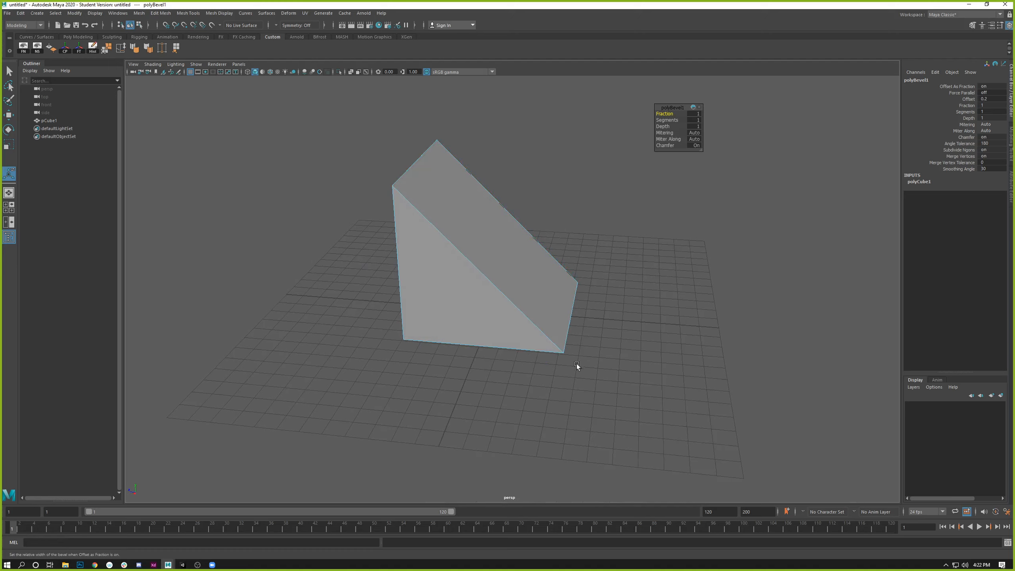
alt+drag(635, 297, 599, 295)
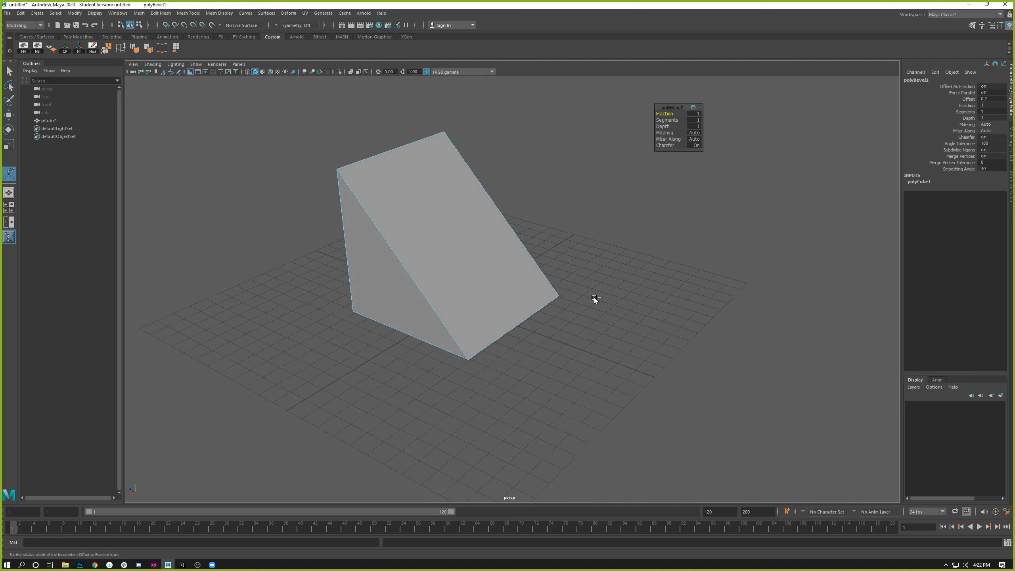
key(ctrl+z)
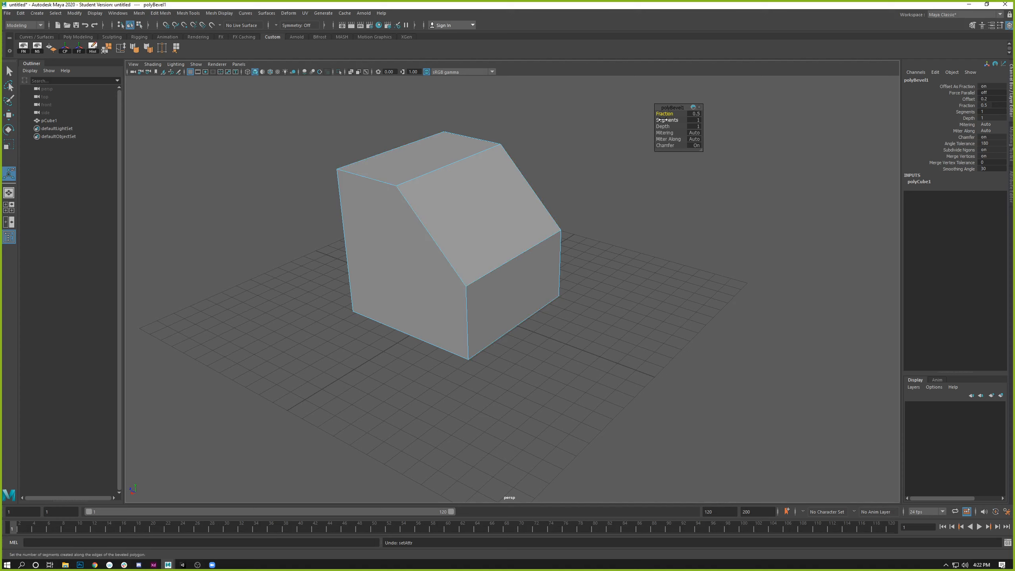
Step: Set the bevel's segments to 4 to round the beveled edge
drag(662, 120, 673, 128)
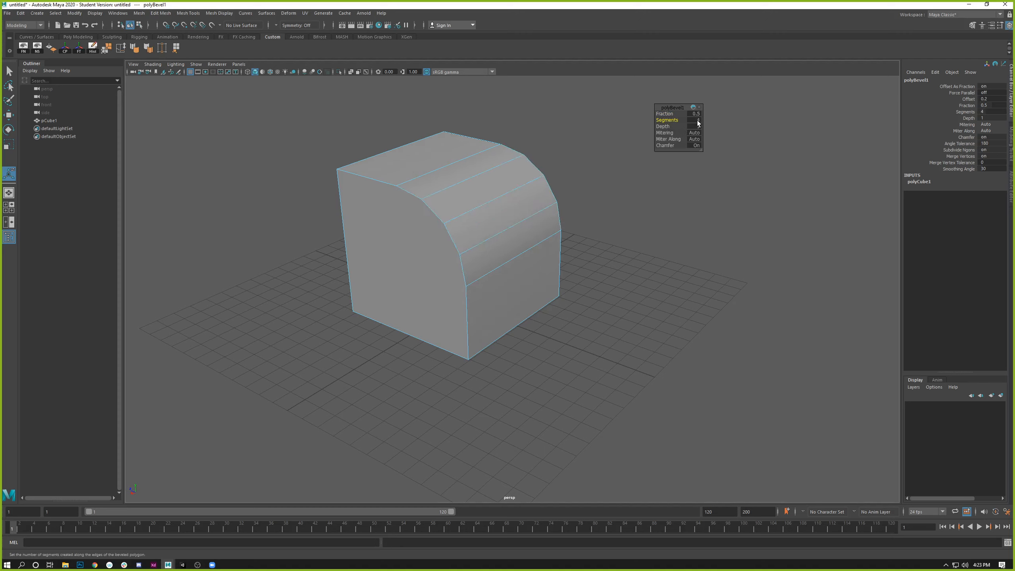
mouse_move(667, 120)
mouse_down()
mouse_move(677, 120)
mouse_move(663, 122)
mouse_up()
double_click(466, 311)
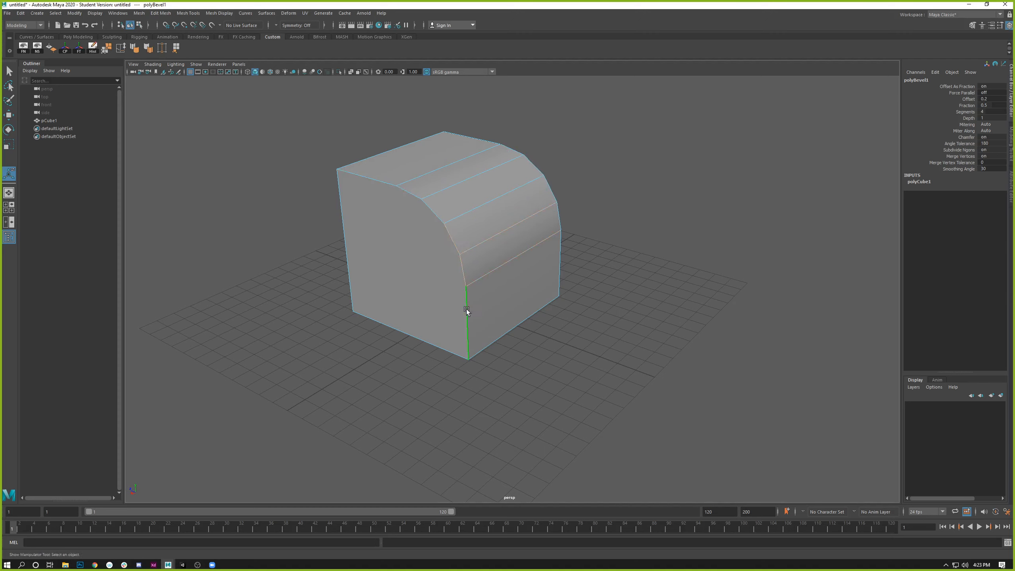
click(541, 176)
key(ctrl+z)
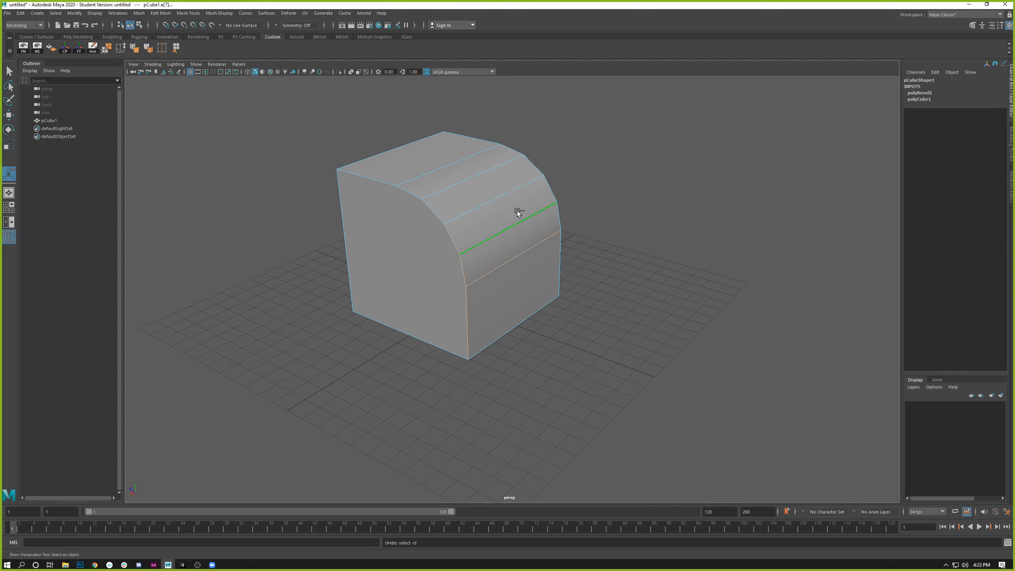
key(ctrl+z)
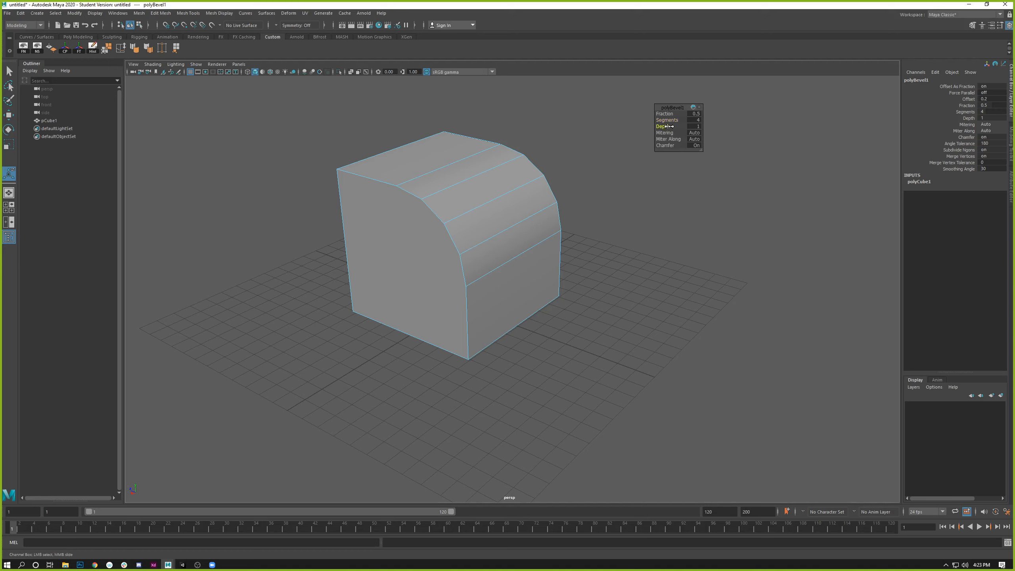
Step: Try a bevel depth of 0.5 and inspect the flattened curve from the side
drag(667, 127, 663, 131)
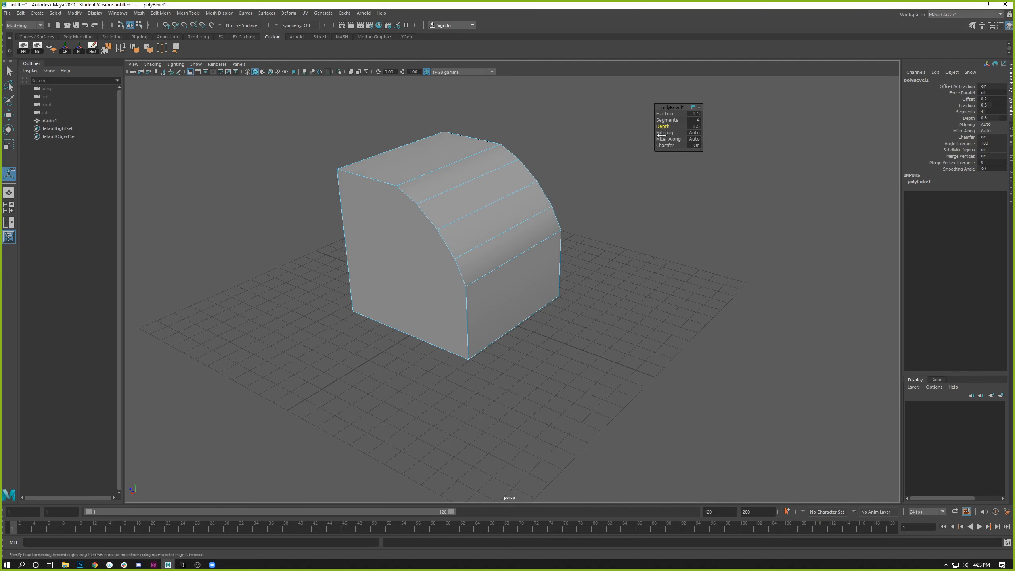
alt+drag(395, 255, 438, 237)
key(super)
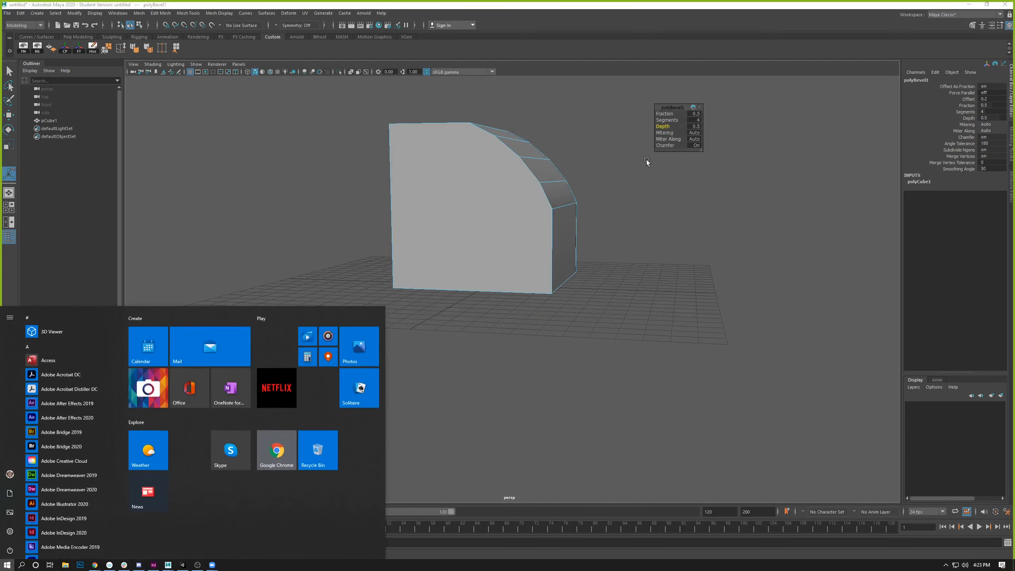
key(super)
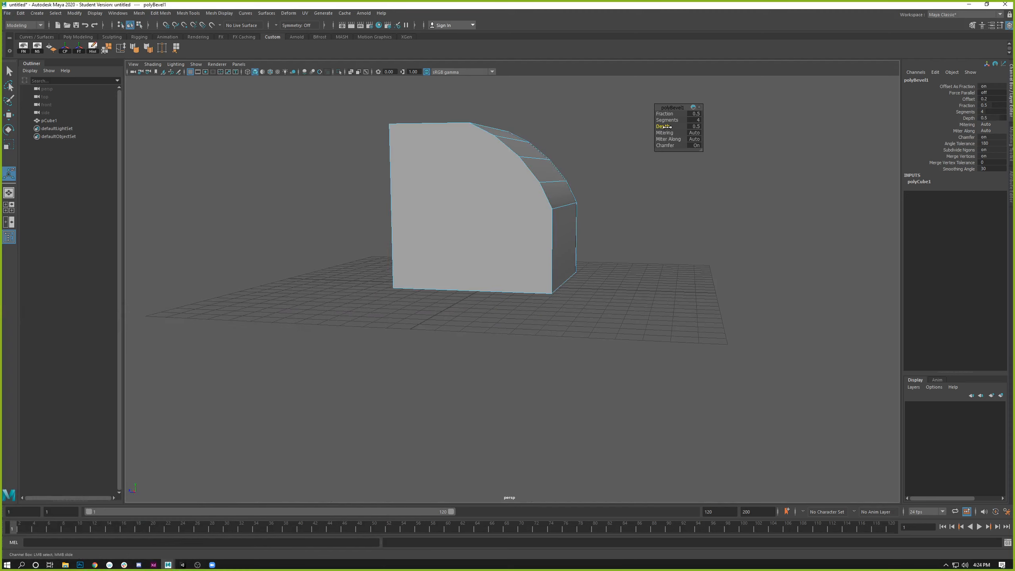
Step: Set the bevel's depth to -1 for a concave curve and raise its segments to 7
drag(666, 127, 657, 129)
alt+drag(527, 164, 483, 189)
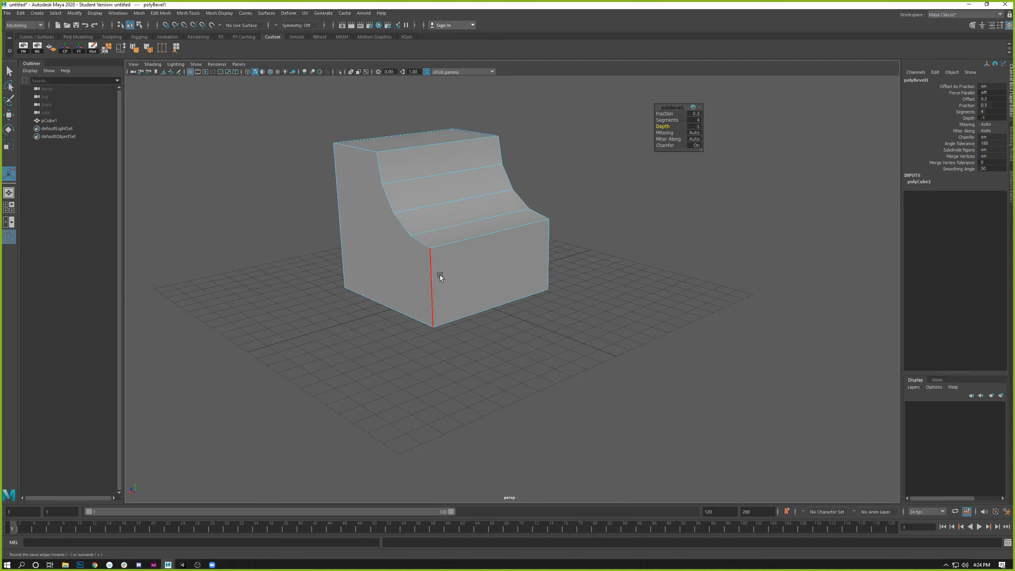
alt+drag(482, 243, 469, 269)
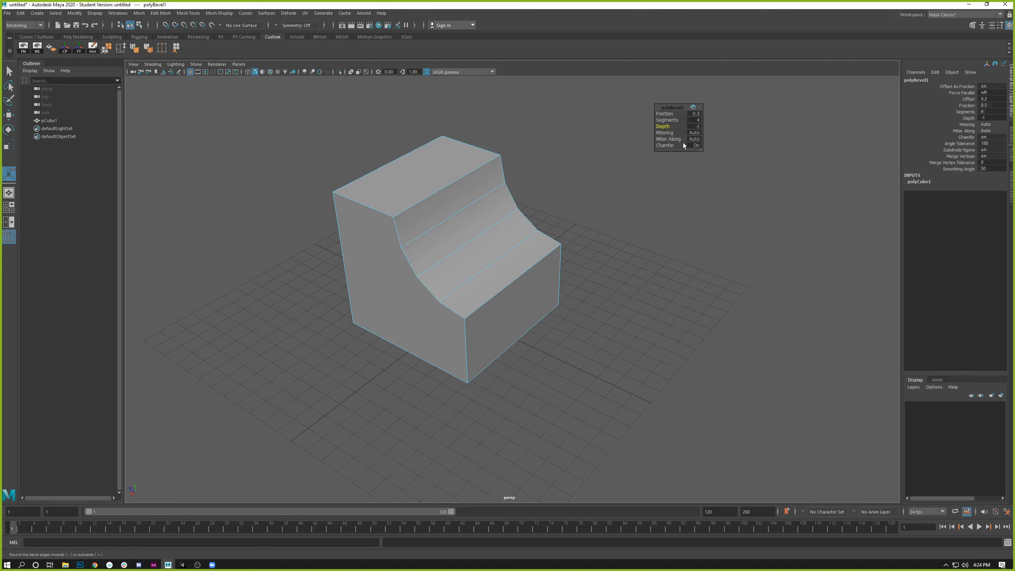
alt+drag(416, 280, 442, 228)
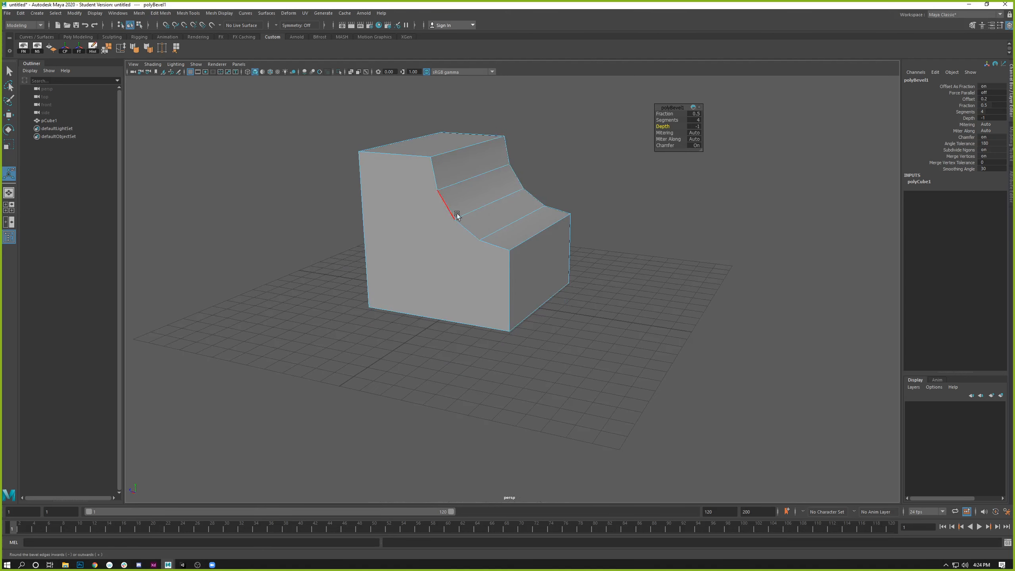
drag(668, 119, 688, 120)
Step: Toggle the bevel's Chamfer option off and on to compare both results, leaving it on
click(697, 146)
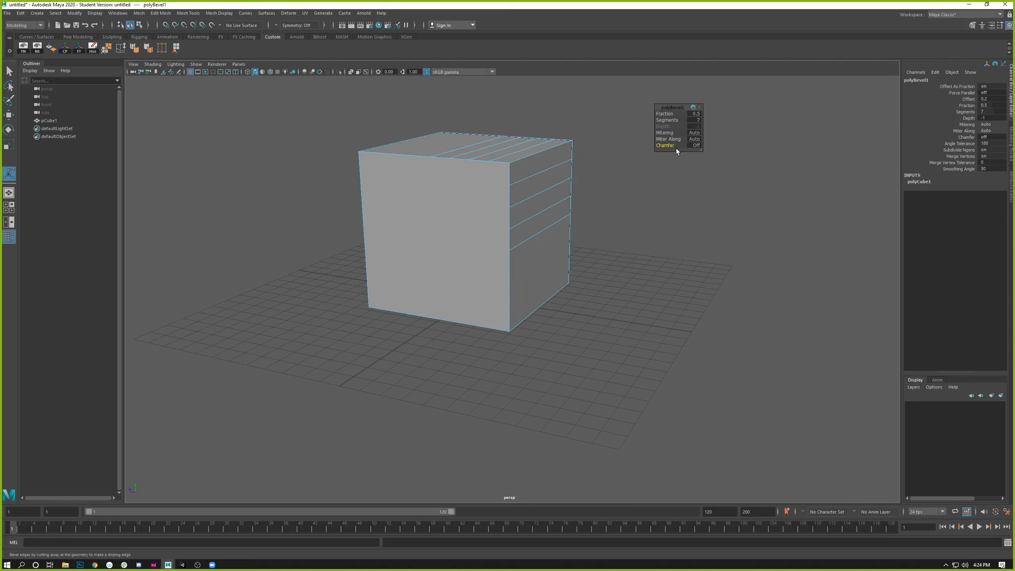
click(696, 146)
click(696, 146)
click(695, 146)
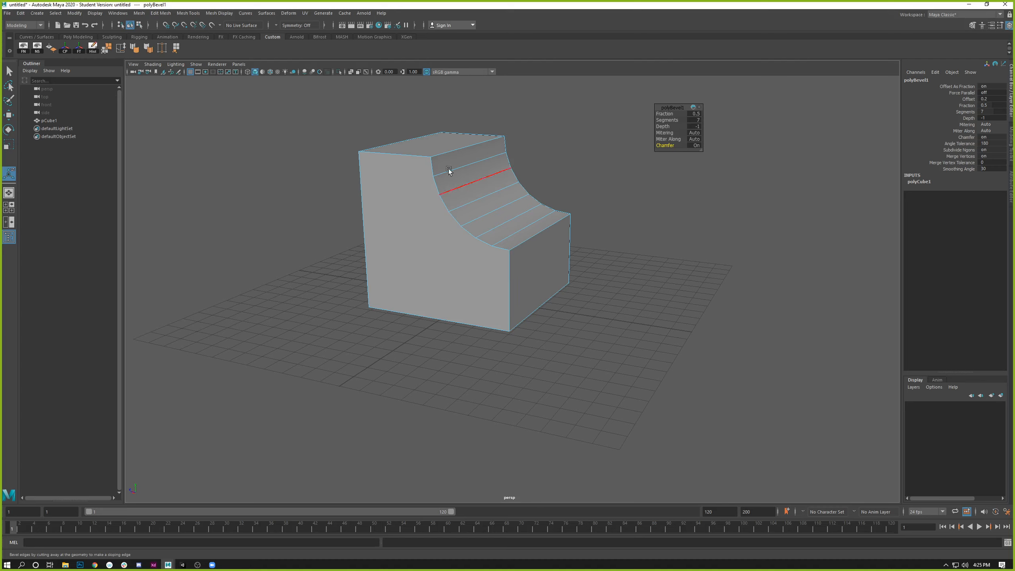
Step: Return the beveled cube to object mode and delete it
alt+drag(432, 212, 415, 196)
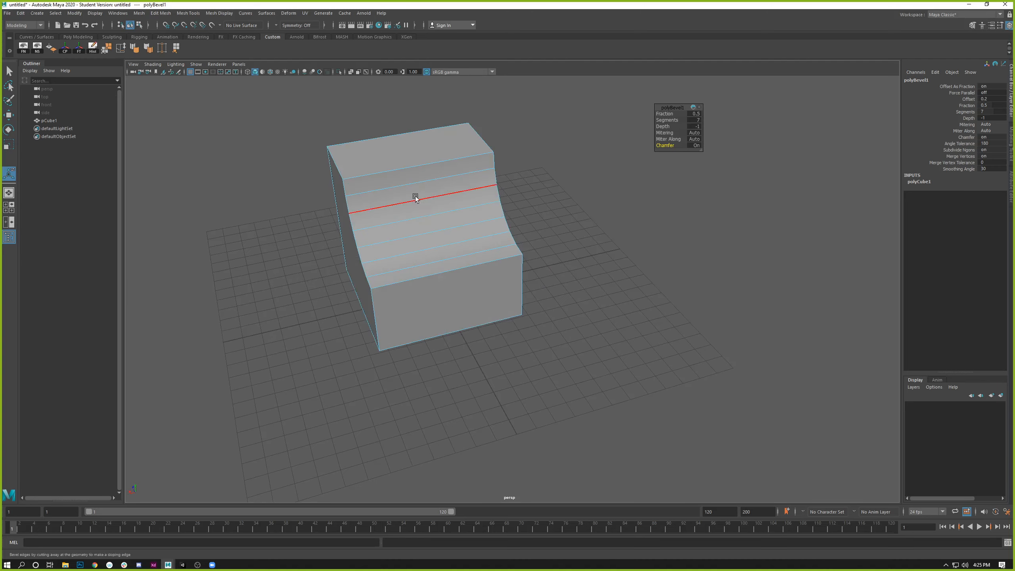
right_drag(411, 162, 437, 148)
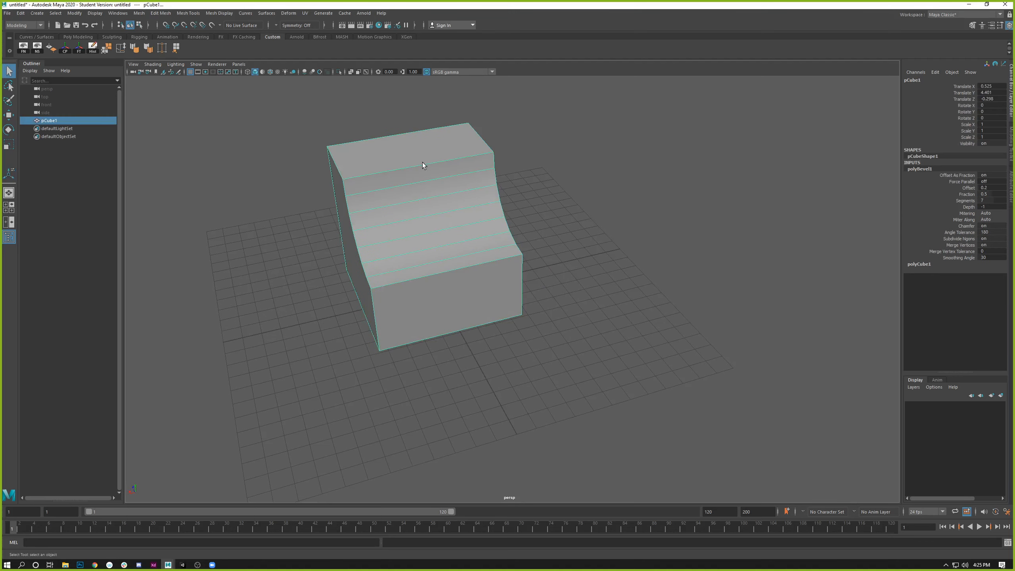
key(Delete)
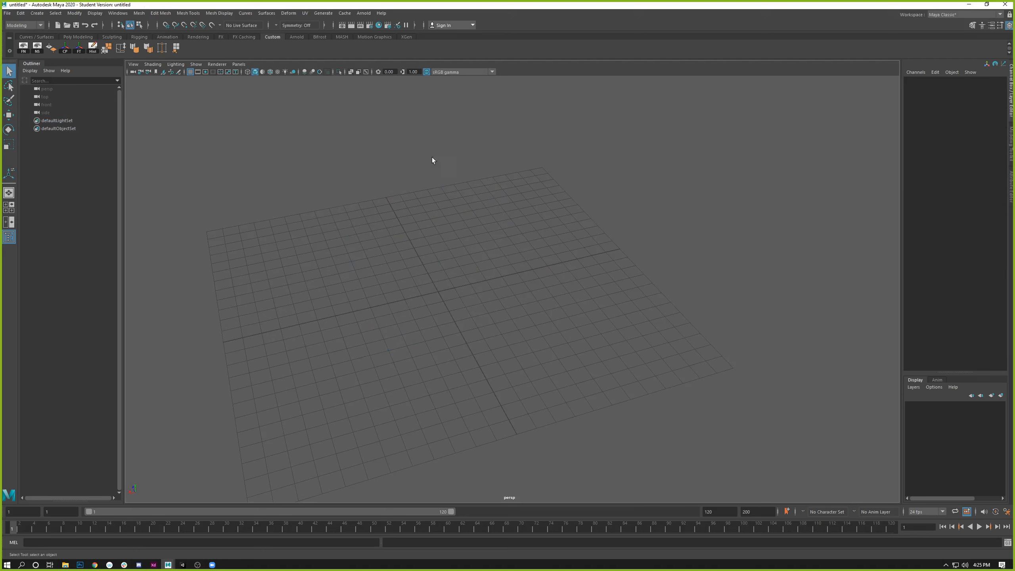
Step: Create a polygon cylinder at the grid's centre with a radius of about 4.8 and a height of about 12.2
click(36, 13)
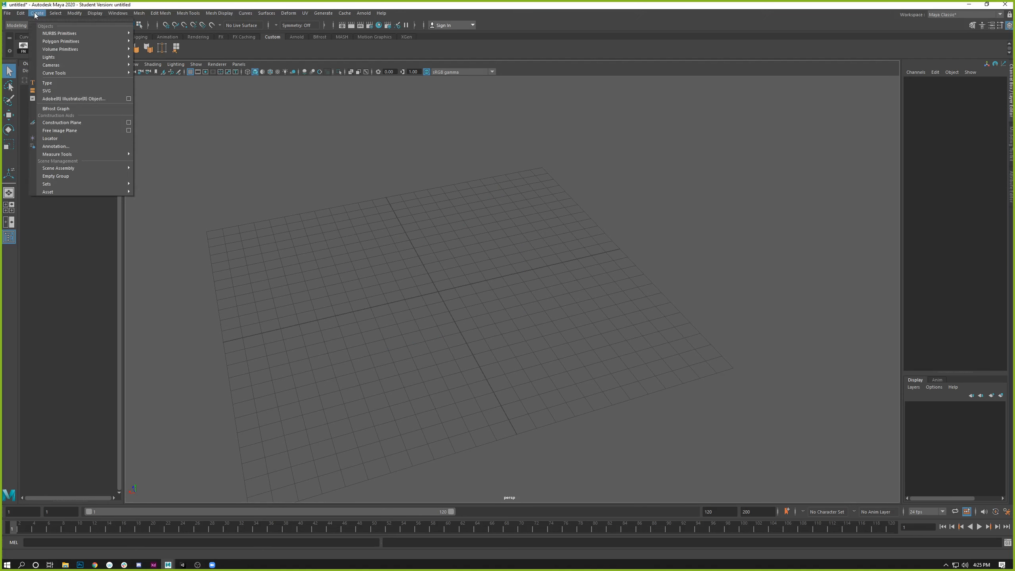
mouse_move(80, 41)
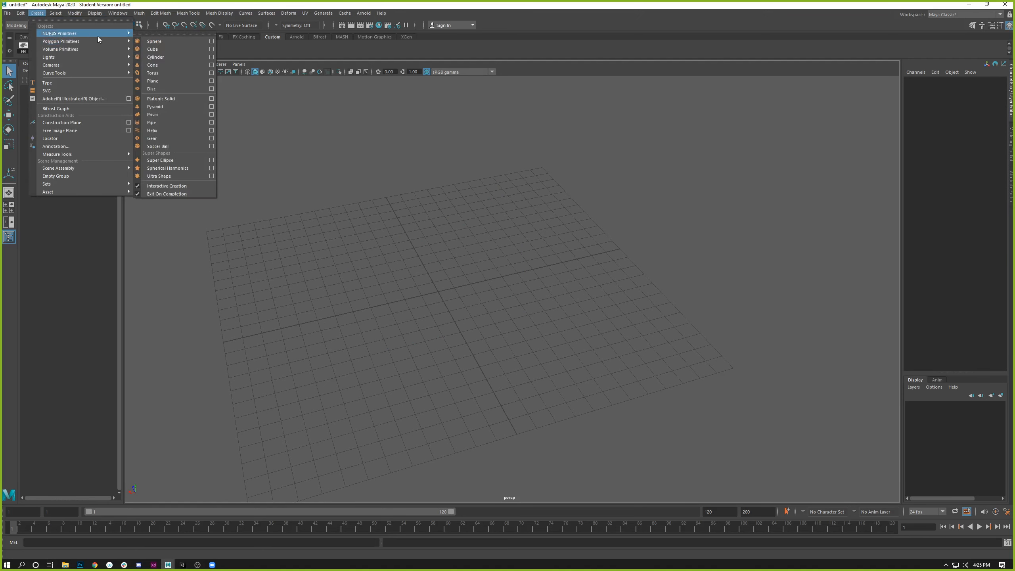
click(156, 57)
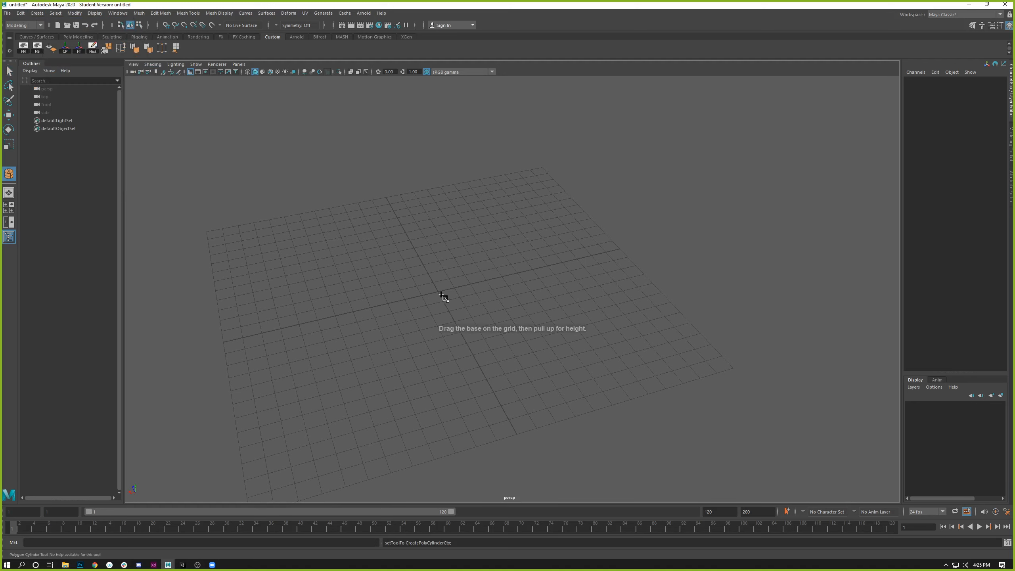
drag(441, 295, 492, 345)
drag(492, 345, 367, 98)
alt+middle_drag(366, 100, 427, 255)
alt+right_drag(427, 255, 472, 363)
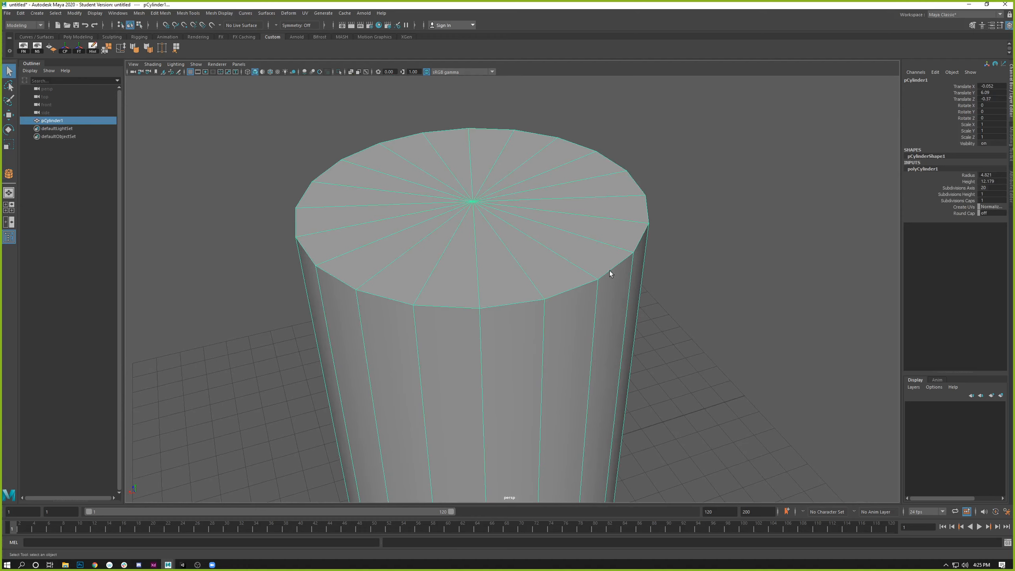
alt+right_drag(505, 301, 386, 226)
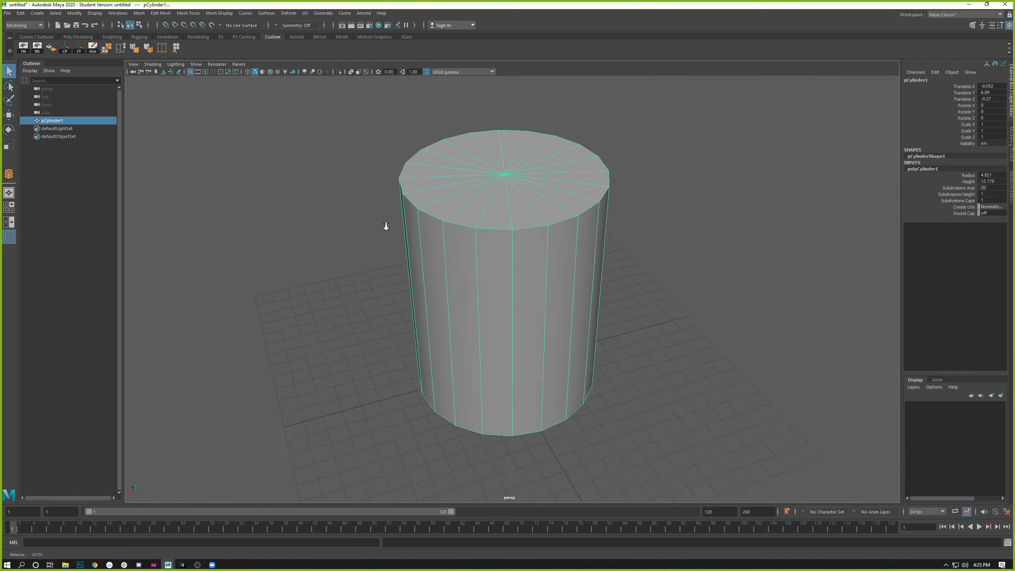
mouse_move(386, 227)
alt+mouse_down()
mouse_move(463, 216)
mouse_move(397, 215)
mouse_move(366, 230)
alt+mouse_up()
alt+right_drag(366, 230, 437, 263)
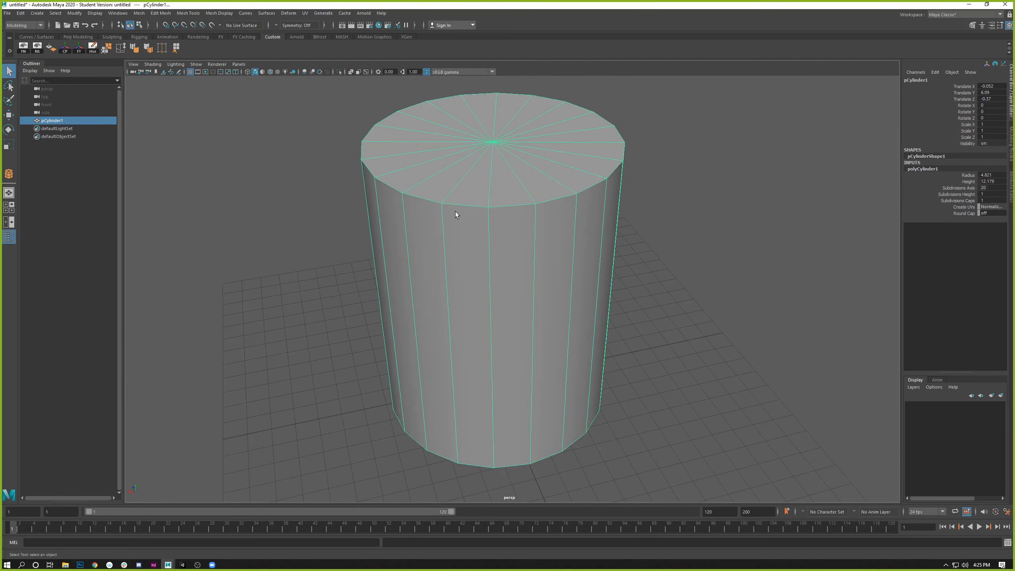
alt+middle_drag(598, 281, 582, 295)
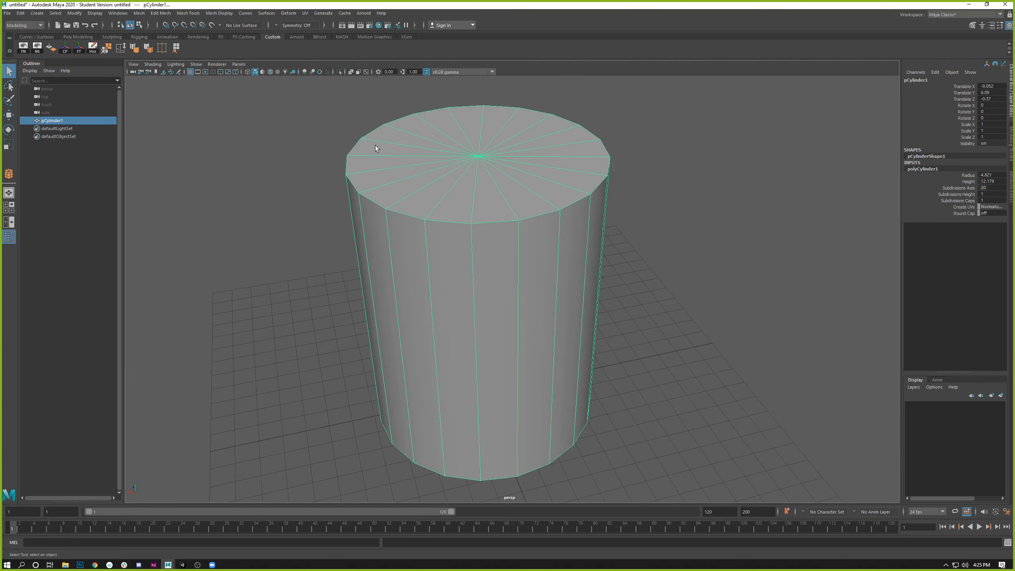
Step: Select the edge loop around the cylinder's top rim and bevel it
right_click(467, 214)
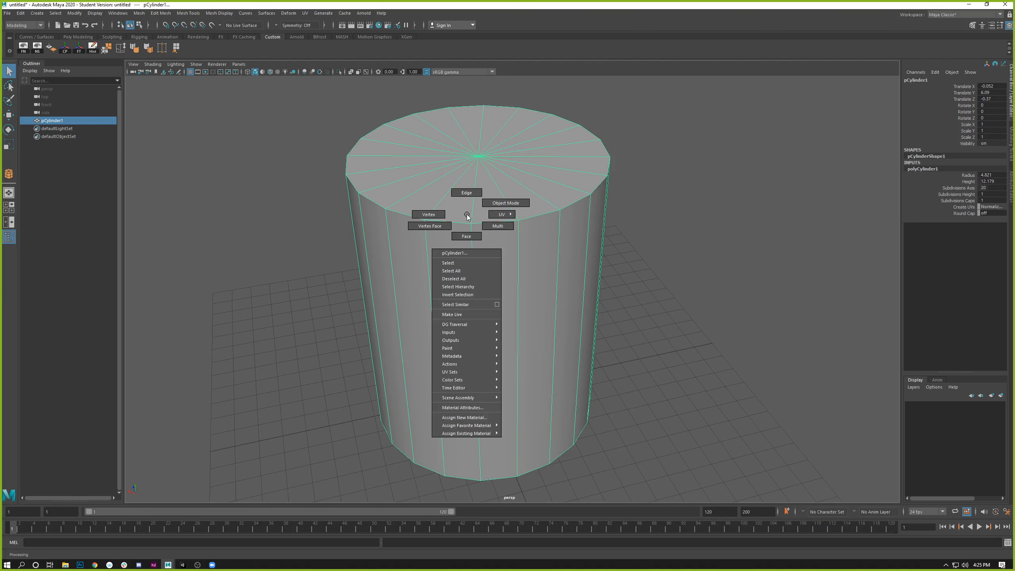
click(460, 194)
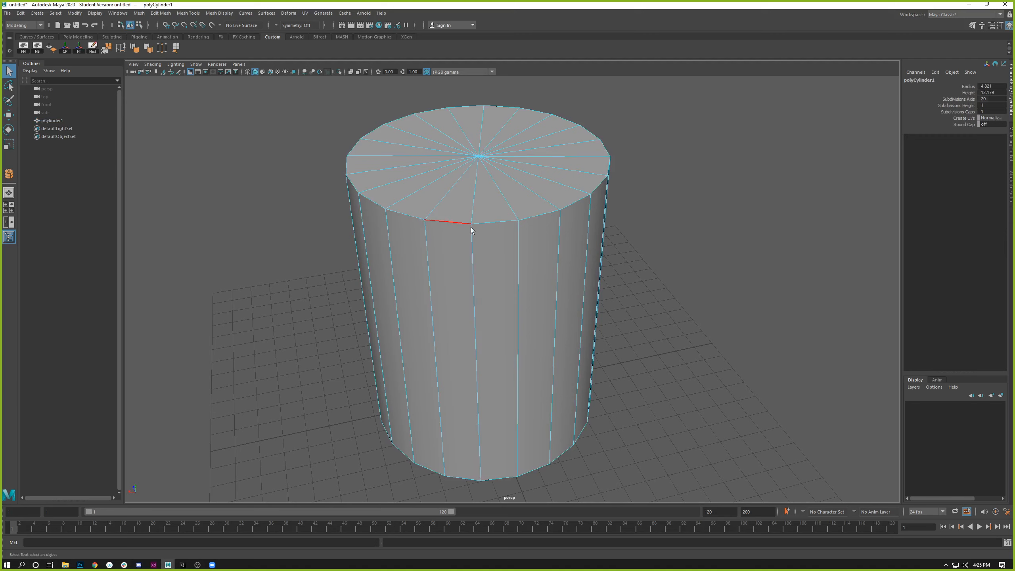
double_click(451, 222)
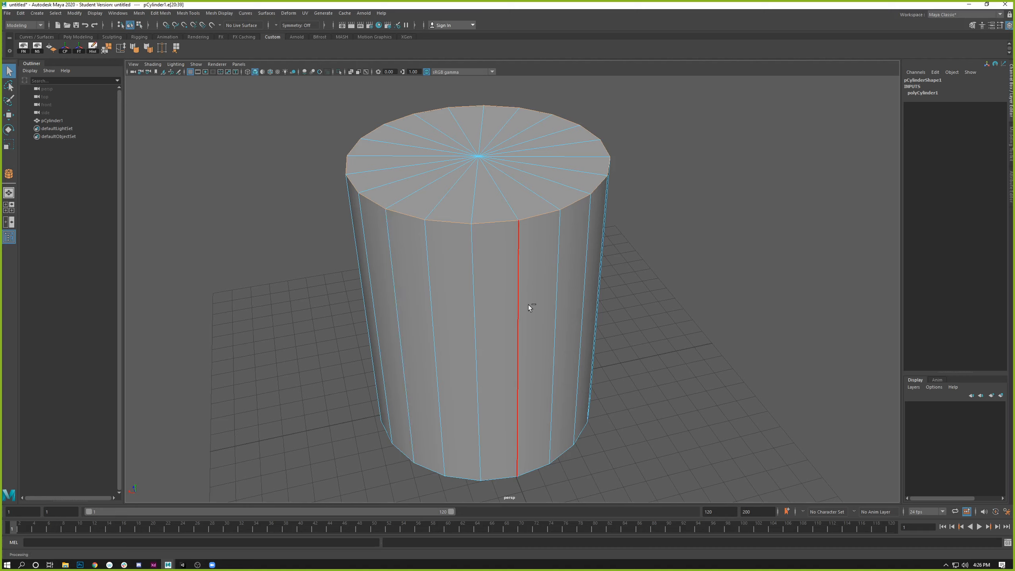
key(ctrl+b)
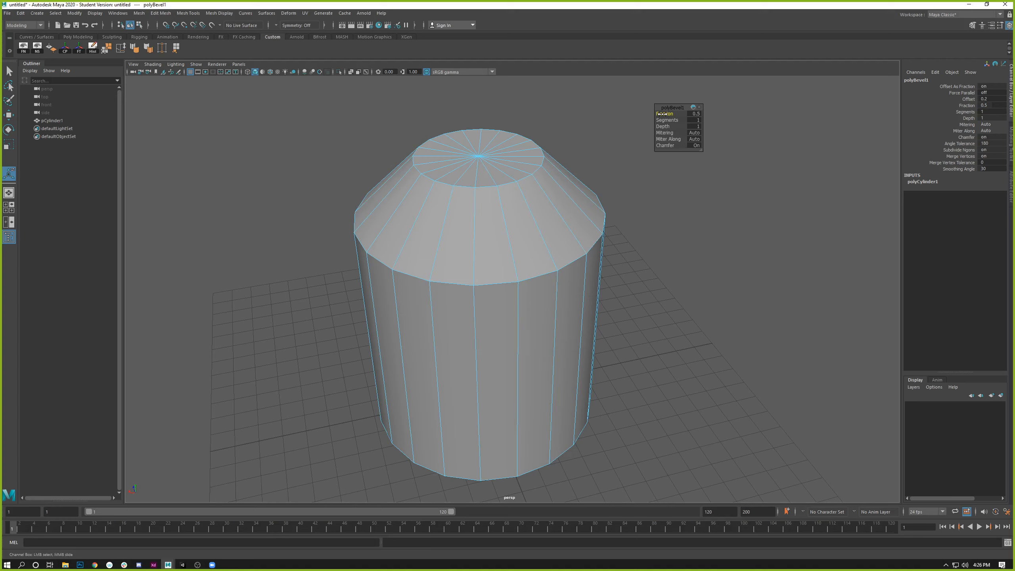
Step: Set the rim bevel's fraction to 0.15, its segments to 5 and its depth to -1
drag(662, 114, 660, 115)
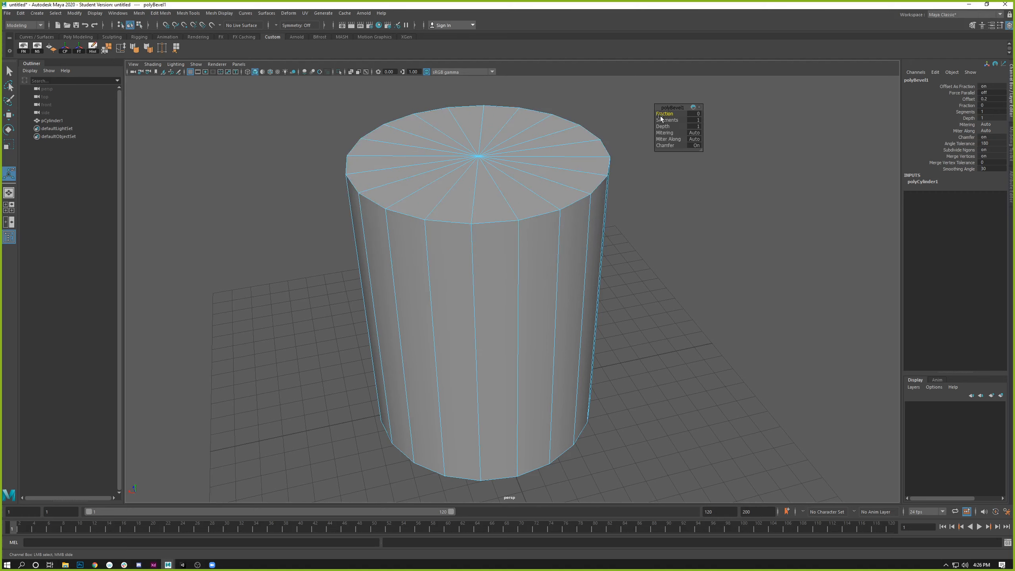
click(688, 114)
text(.15)
key(Return)
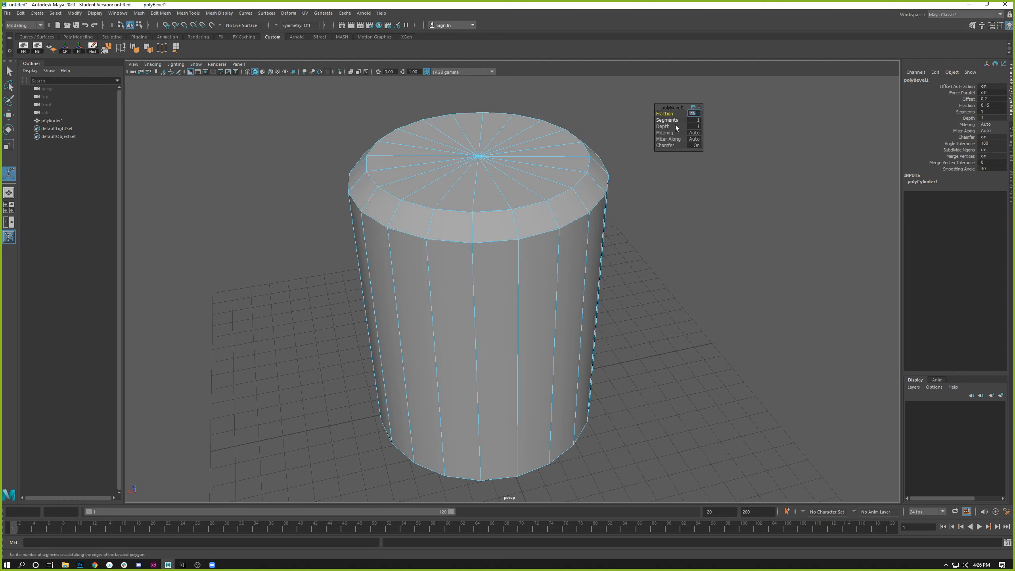
drag(670, 121, 605, 123)
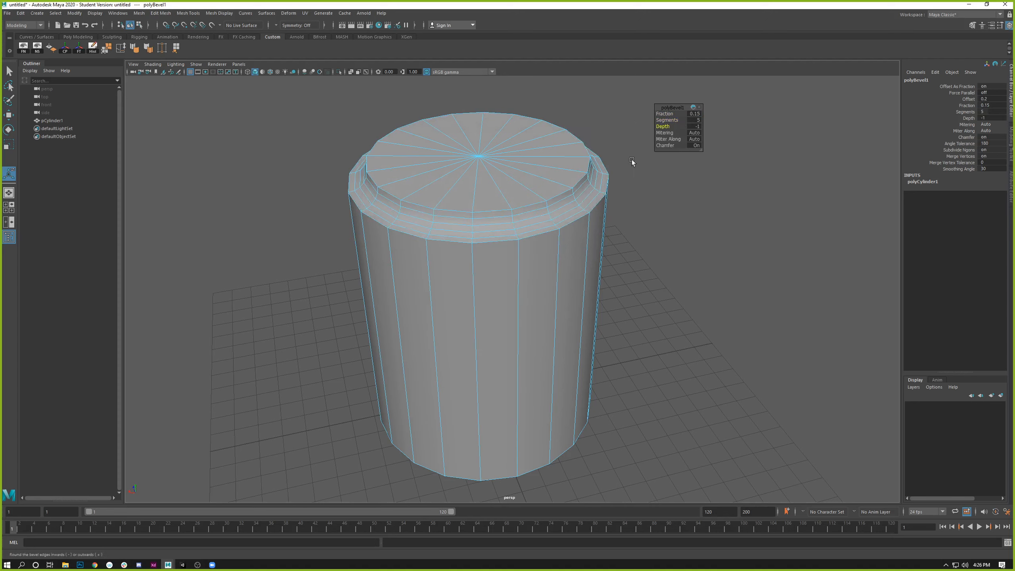
Step: Return the beveled cylinder to object mode and move it along X to about -12.8
click(663, 297)
alt+drag(664, 297, 466, 284)
right_drag(482, 228, 528, 220)
key(w)
right_drag(562, 325, 523, 313)
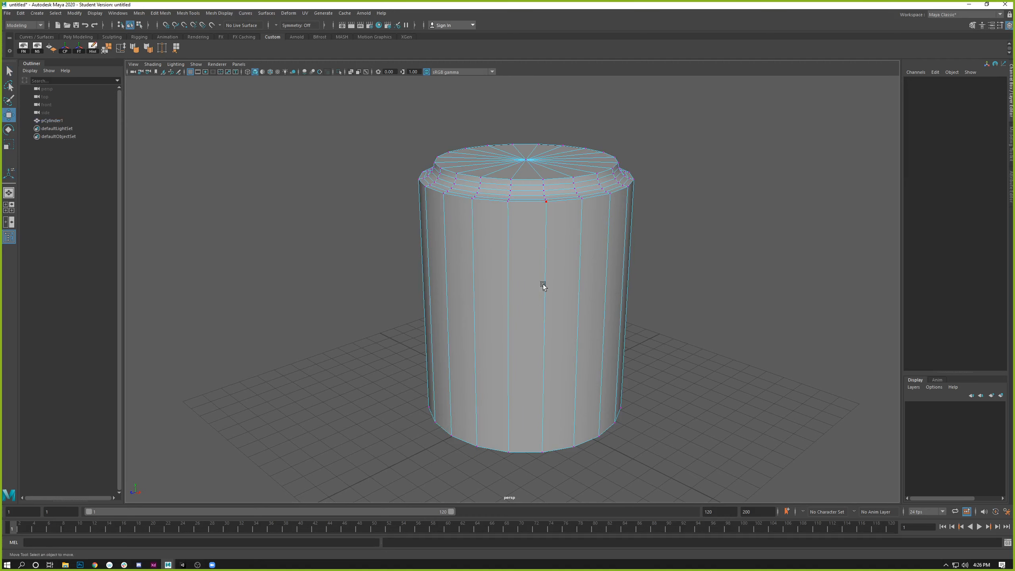
key(ctrl+z)
drag(553, 296, 265, 140)
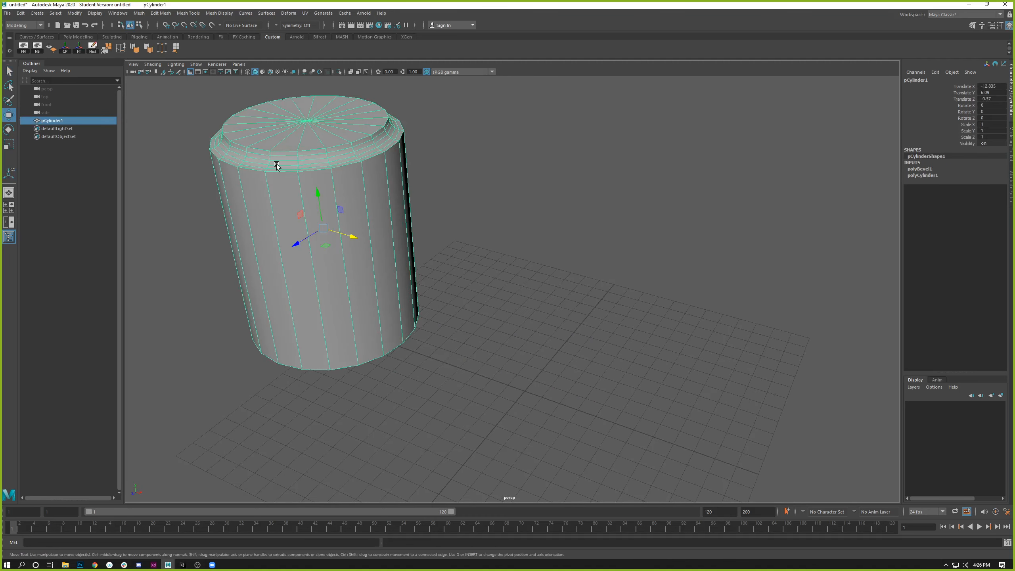
Step: Move the cylinder along Y to about 1.7, with its unbeveled end in view
alt+middle_drag(344, 196, 580, 280)
alt+right_drag(582, 282, 687, 337)
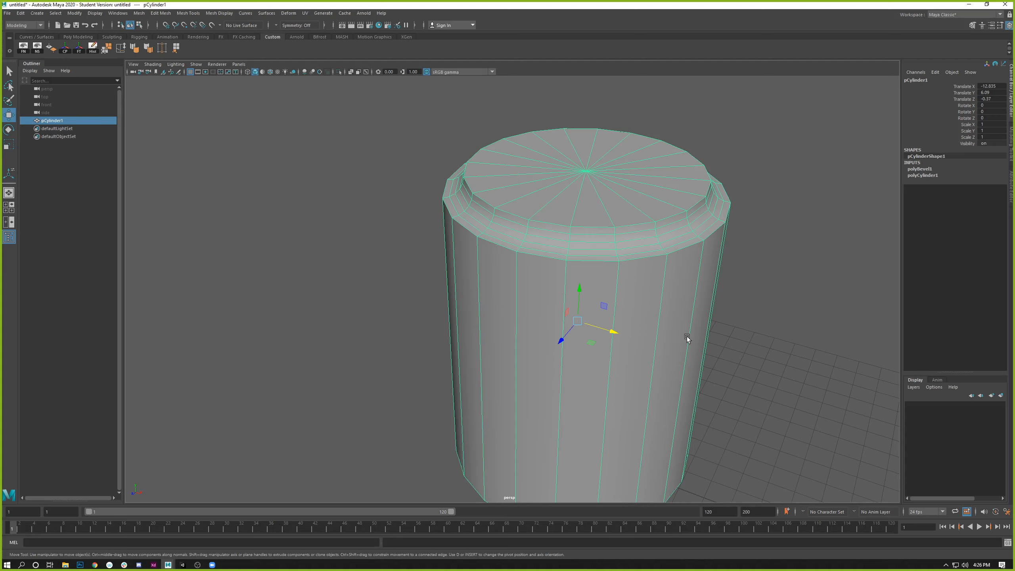
alt+drag(629, 378, 610, 249)
alt+middle_drag(609, 249, 592, 324)
alt+right_drag(592, 324, 433, 259)
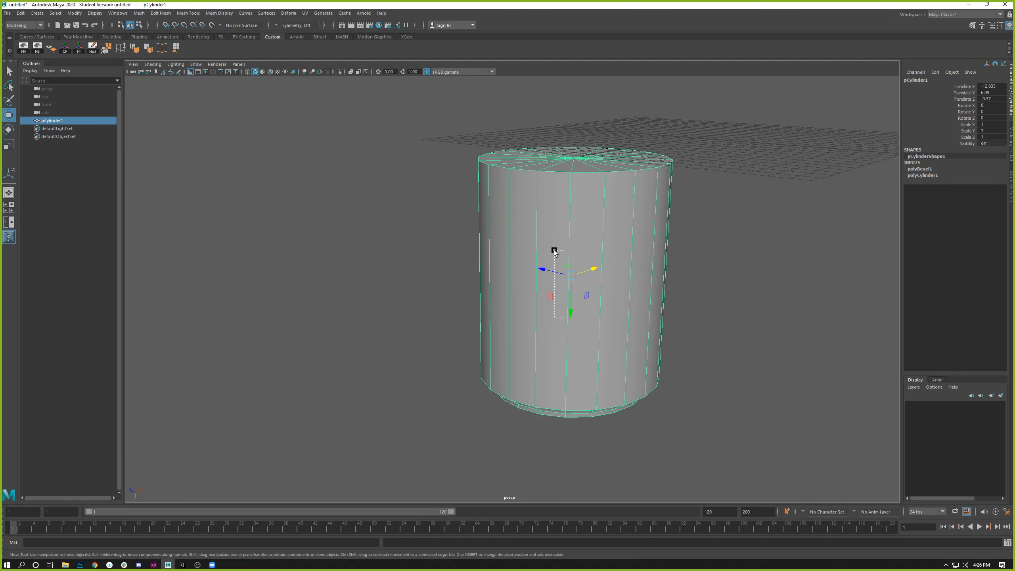
drag(570, 309, 570, 233)
alt+middle_drag(569, 233, 553, 273)
alt+right_drag(353, 247, 441, 289)
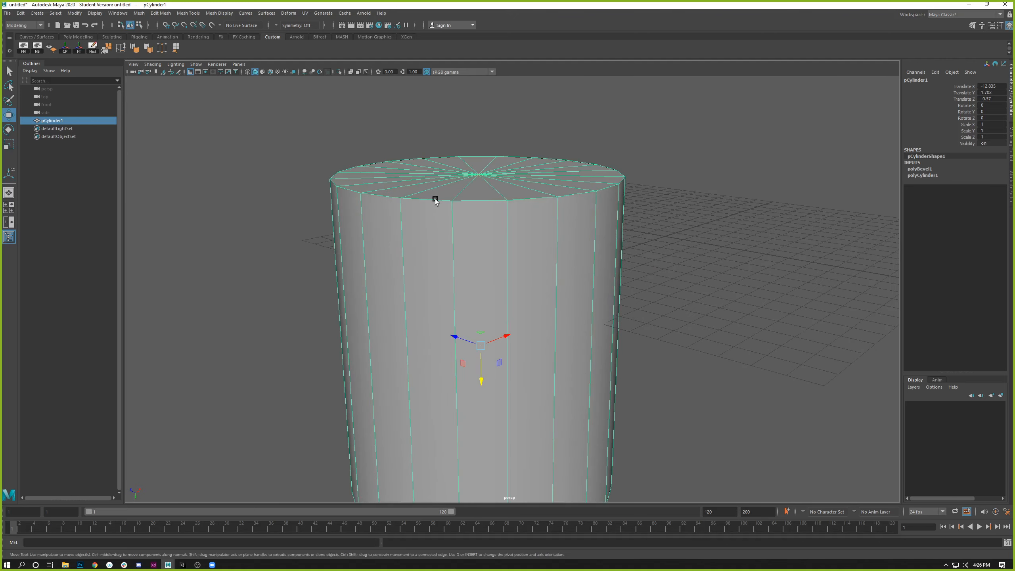
Step: Examine the sharp rim at the cylinder's unbeveled end, with the cylinder selected and deselected
alt+middle_drag(438, 194, 434, 219)
click(347, 152)
click(416, 223)
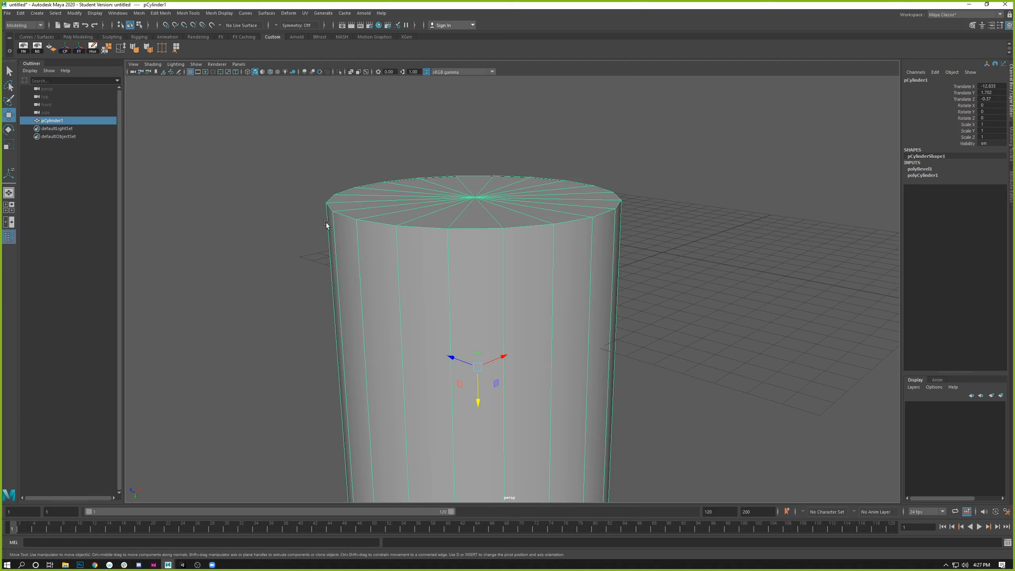
click(376, 138)
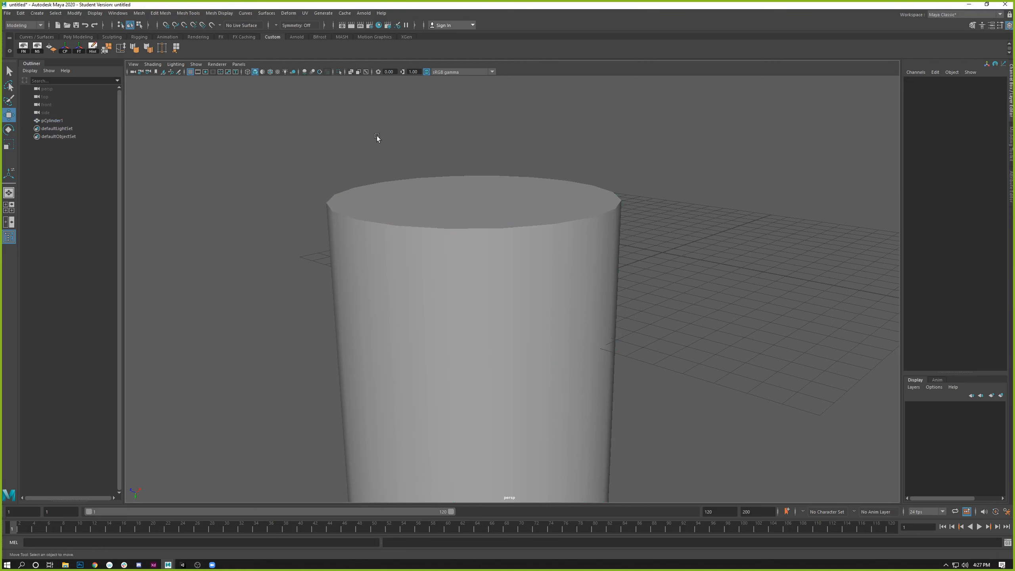
click(407, 262)
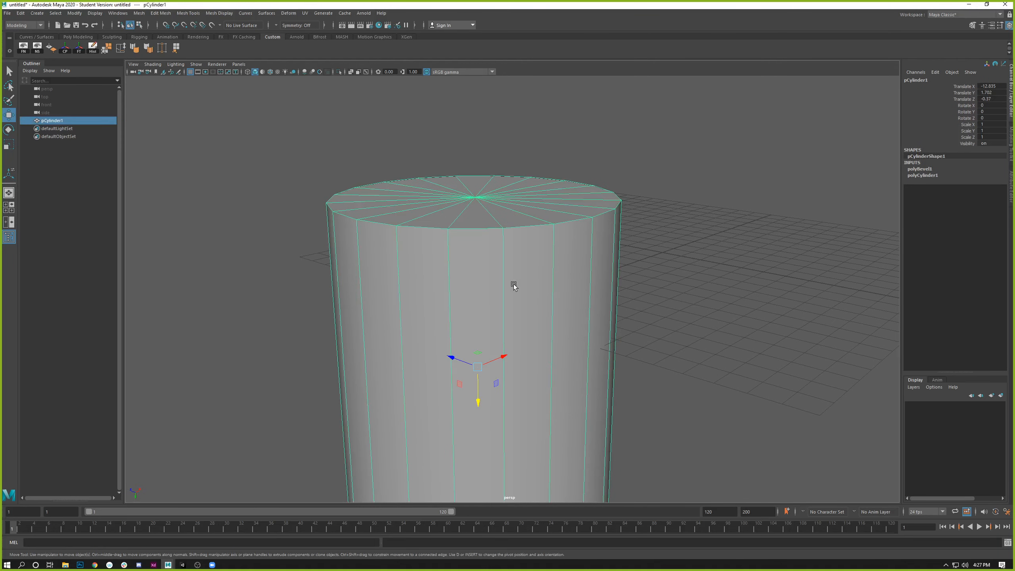
click(649, 207)
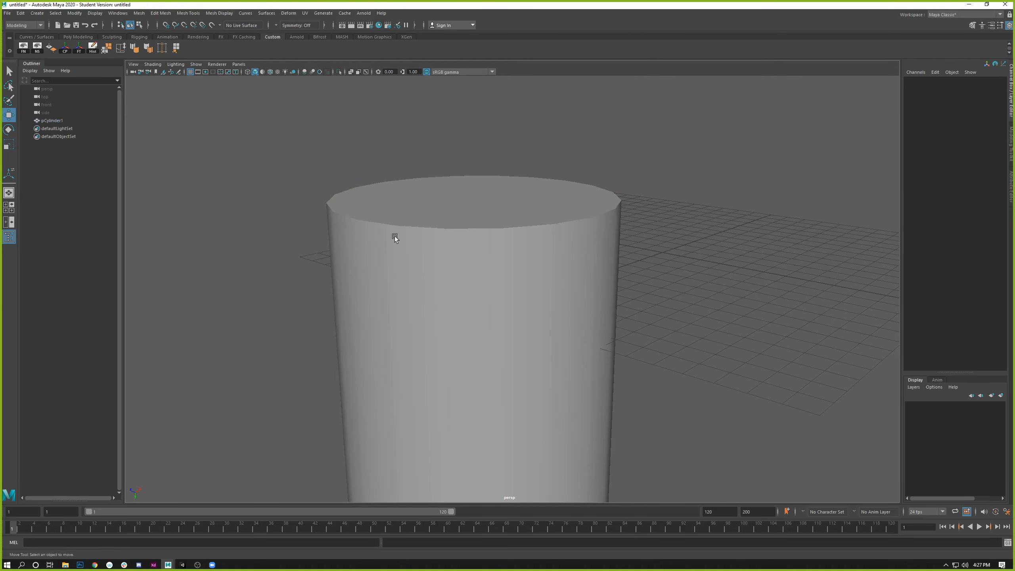
alt+drag(396, 236, 367, 243)
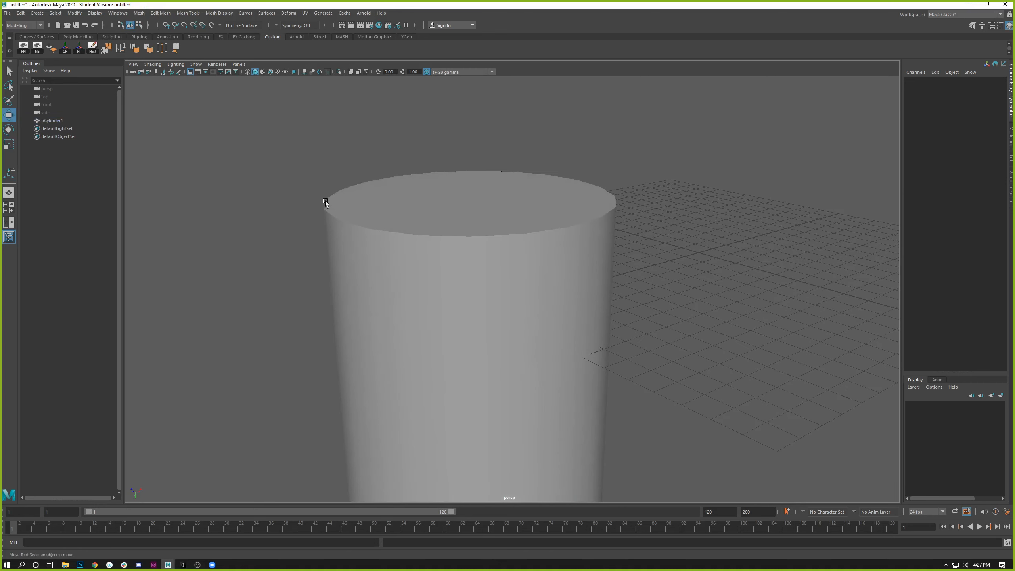
alt+drag(309, 299, 330, 309)
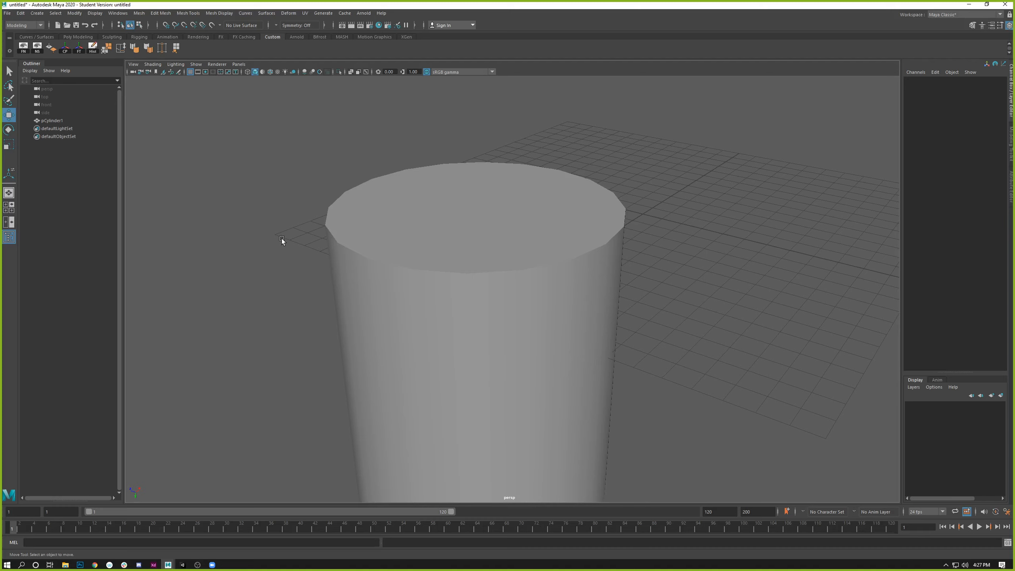
Step: Create a directional light and move it along Y to about -6.1
click(37, 13)
mouse_move(47, 59)
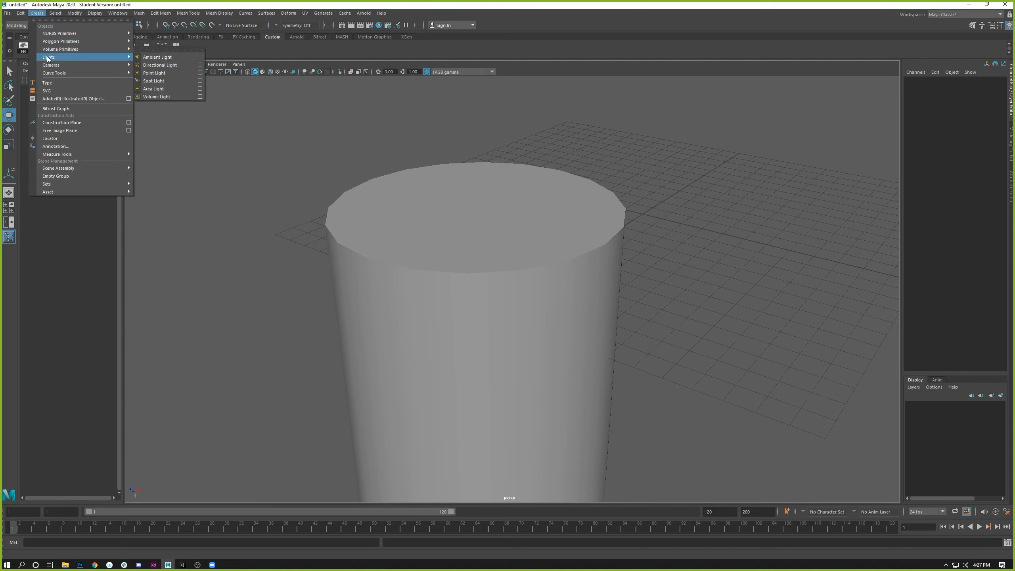
click(155, 65)
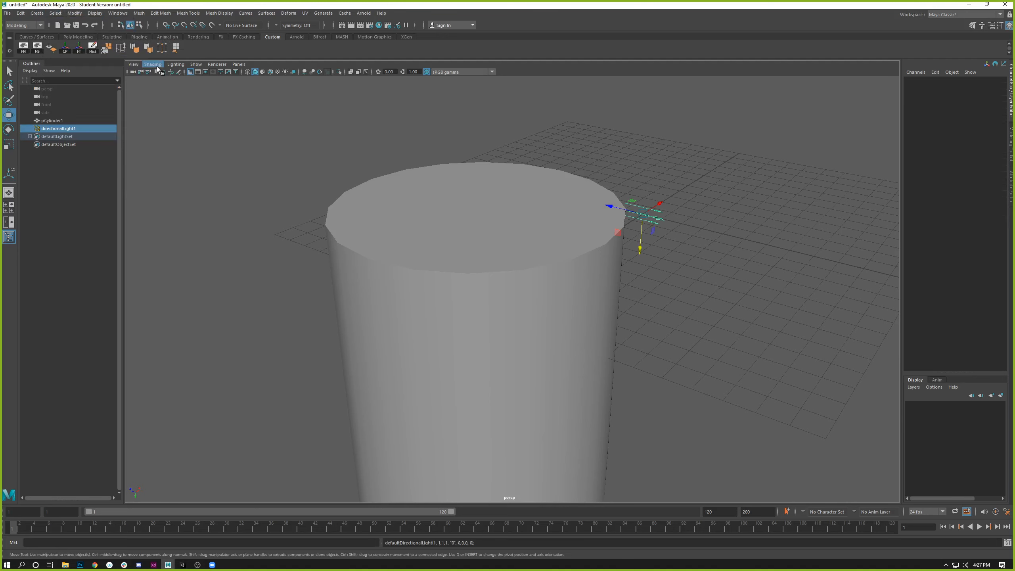
scroll(426, 217, down, 3)
drag(614, 257, 598, 160)
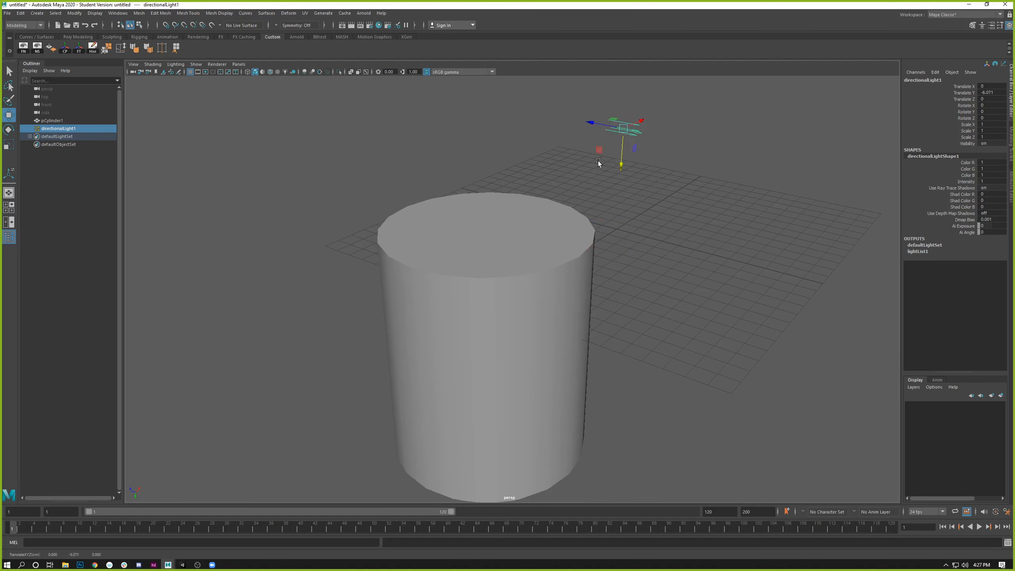
Step: Rotate the directional light to about 39.3 degrees on X and move it to about 12.8 on Z
key(e)
drag(646, 113, 430, 88)
key(w)
alt+middle_drag(463, 112, 452, 143)
key(e)
key(w)
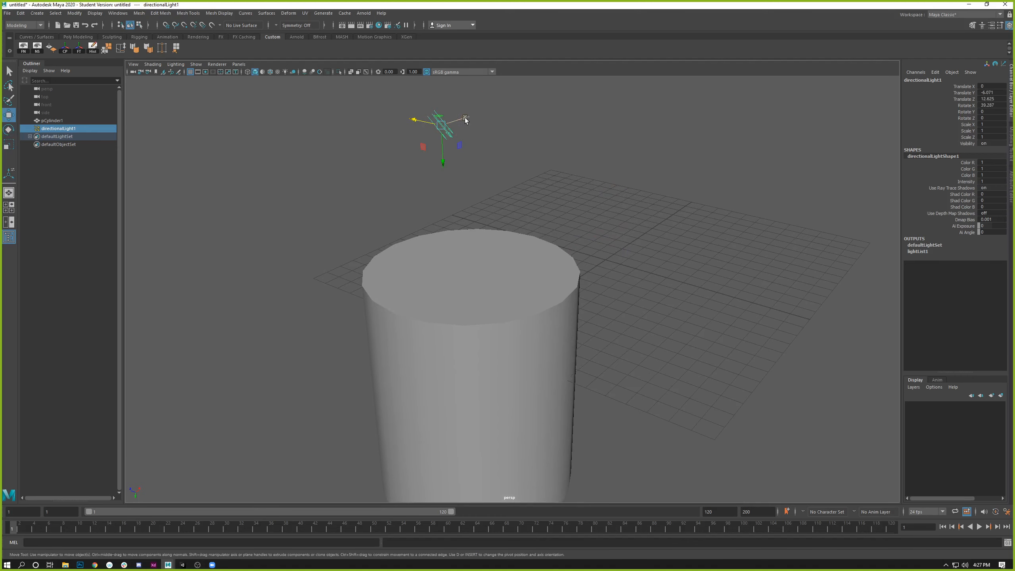
Step: Scale the directional light uniformly to about 4 and move it to about -11.8 on X and -8.2 on Y
drag(466, 122, 384, 210)
key(r)
alt+drag(388, 214, 379, 203)
alt+middle_drag(363, 198, 328, 178)
key(w)
drag(229, 212, 222, 171)
alt+middle_drag(303, 174, 369, 200)
alt+right_drag(369, 200, 334, 176)
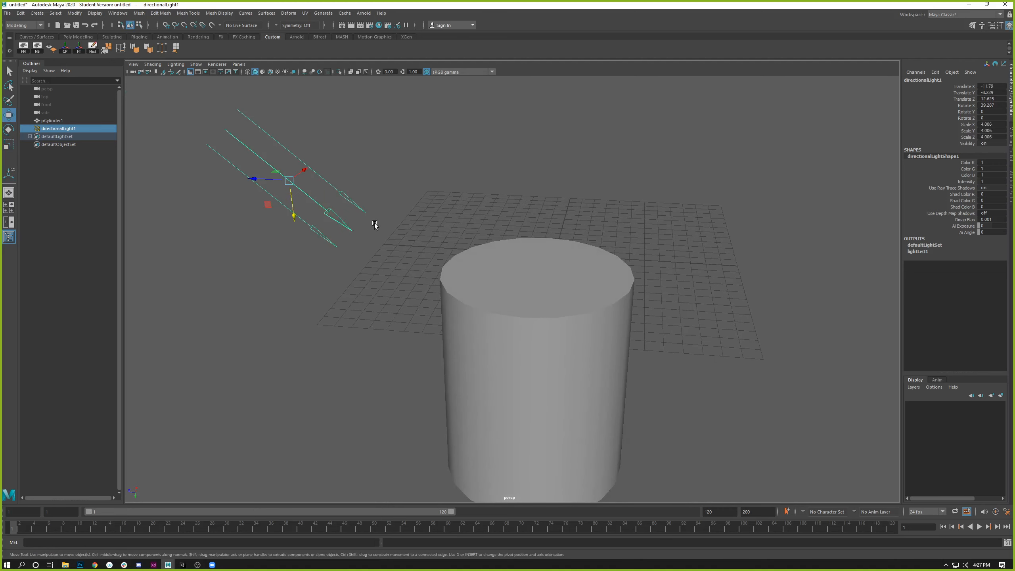
Step: Display the viewport with all scene lights and inspect the shading along the cylinder's sharp rim
alt+drag(551, 332, 412, 268)
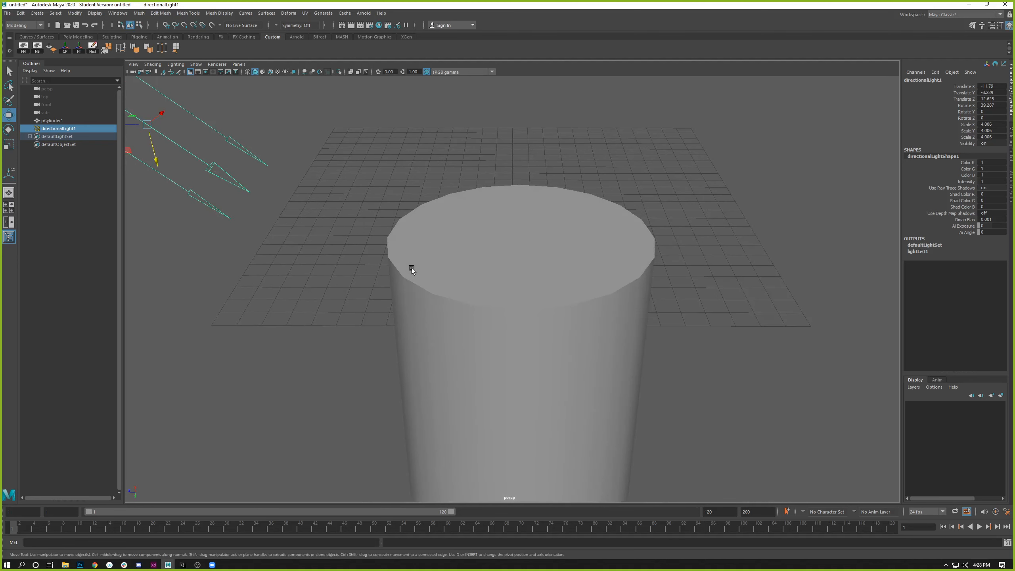
key(7)
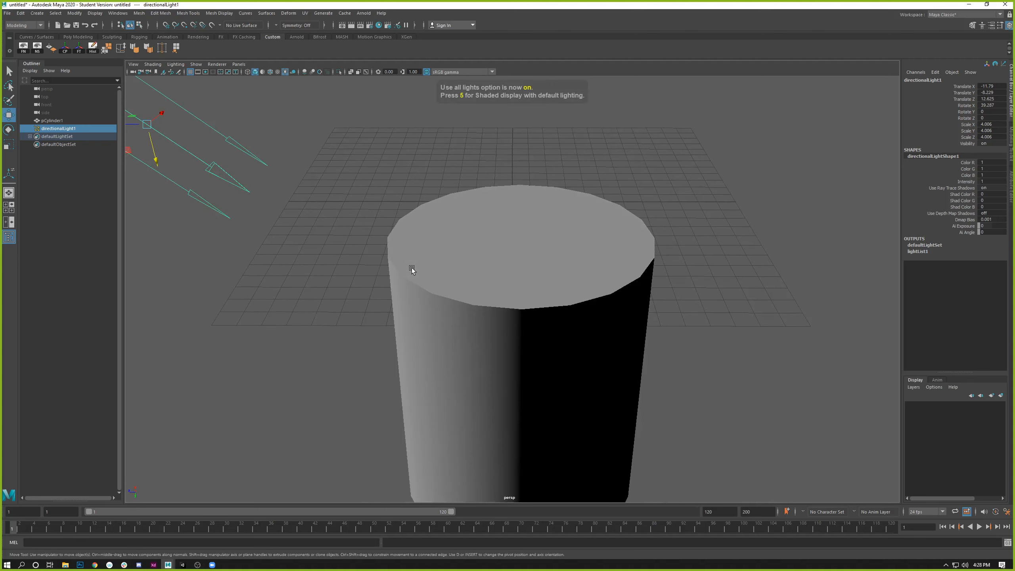
alt+drag(412, 268, 394, 303)
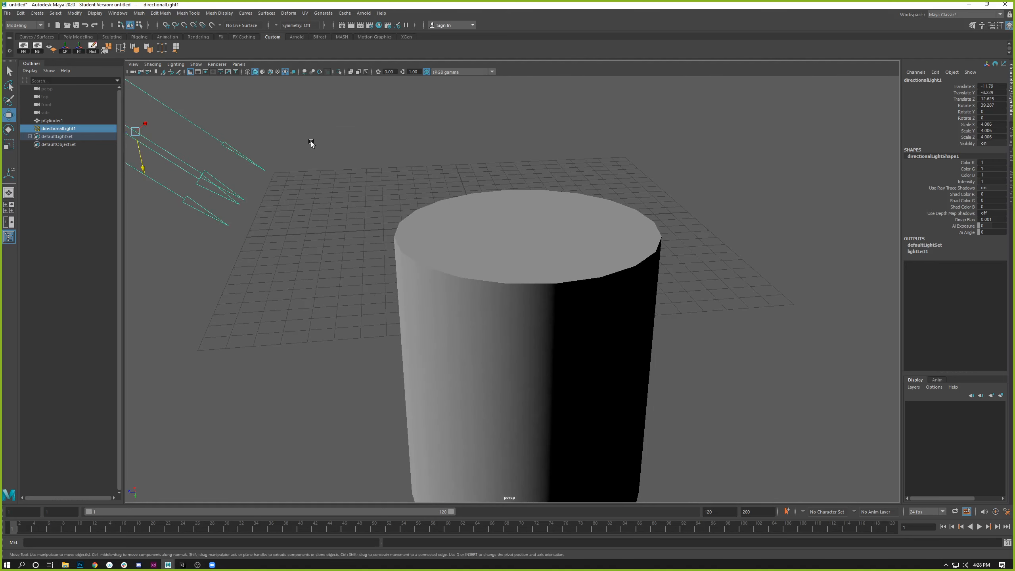
alt+drag(311, 141, 319, 150)
alt+drag(417, 273, 382, 230)
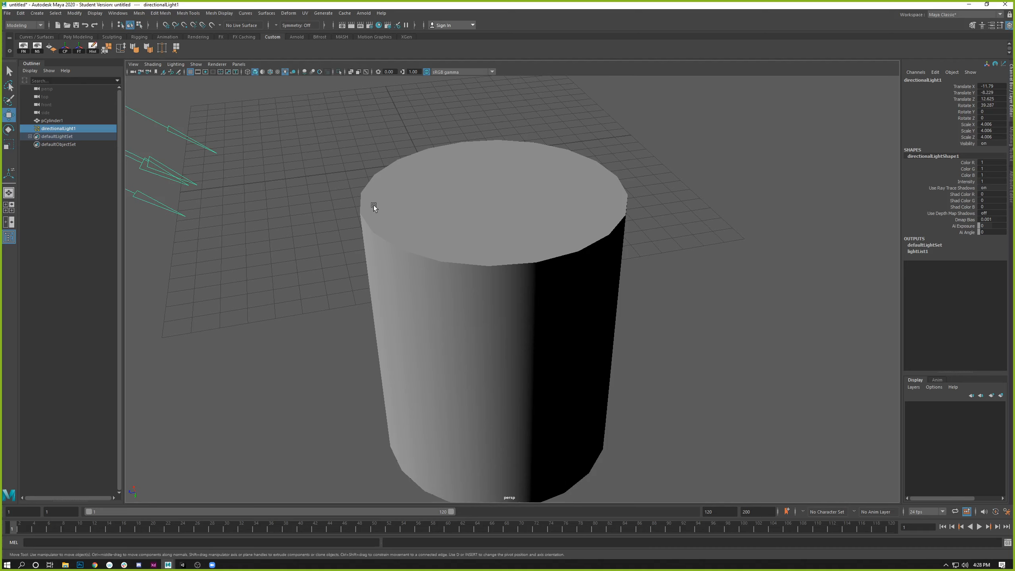
Step: Render the current frame and switch the renderer to Maya Software
click(350, 26)
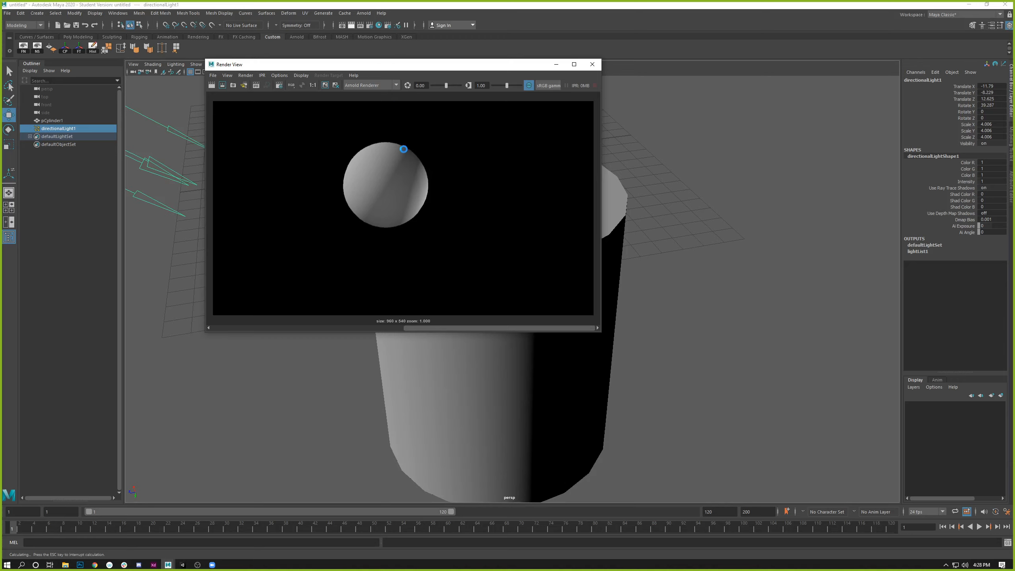
click(379, 82)
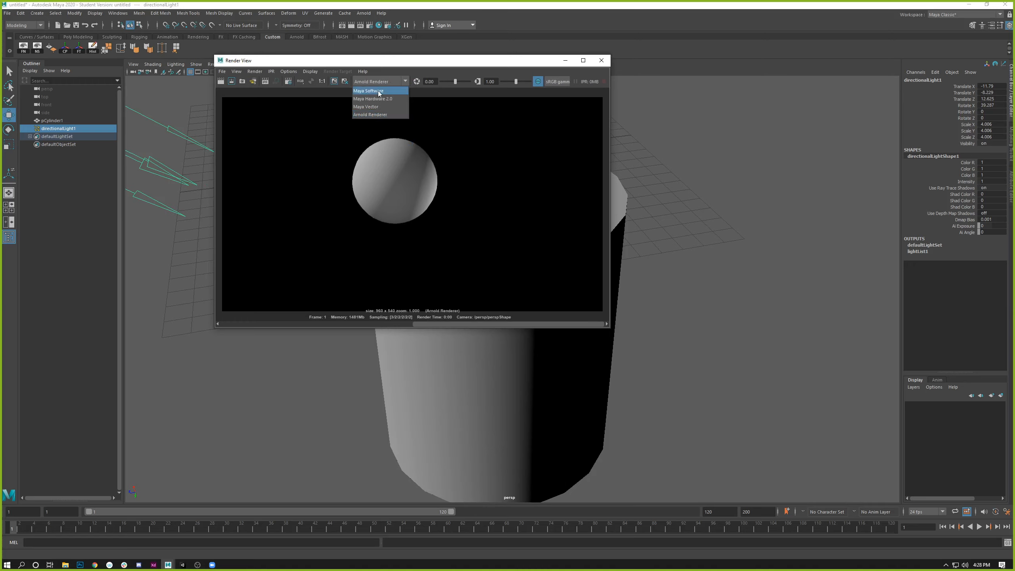
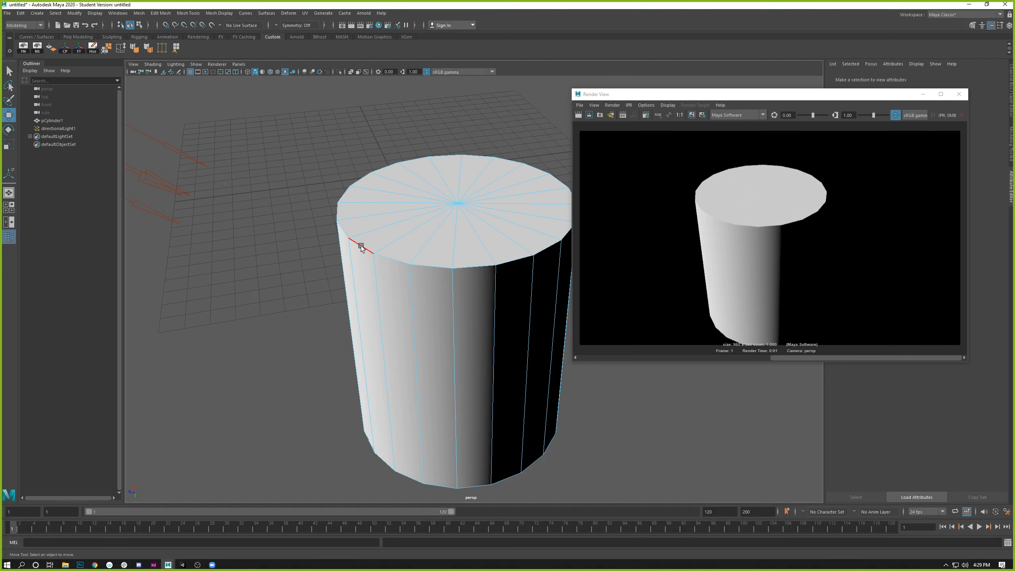
Step: Select the edge loop around the cylinder's sharp rim and bevel it, with the viewport back on default lighting
click(361, 246)
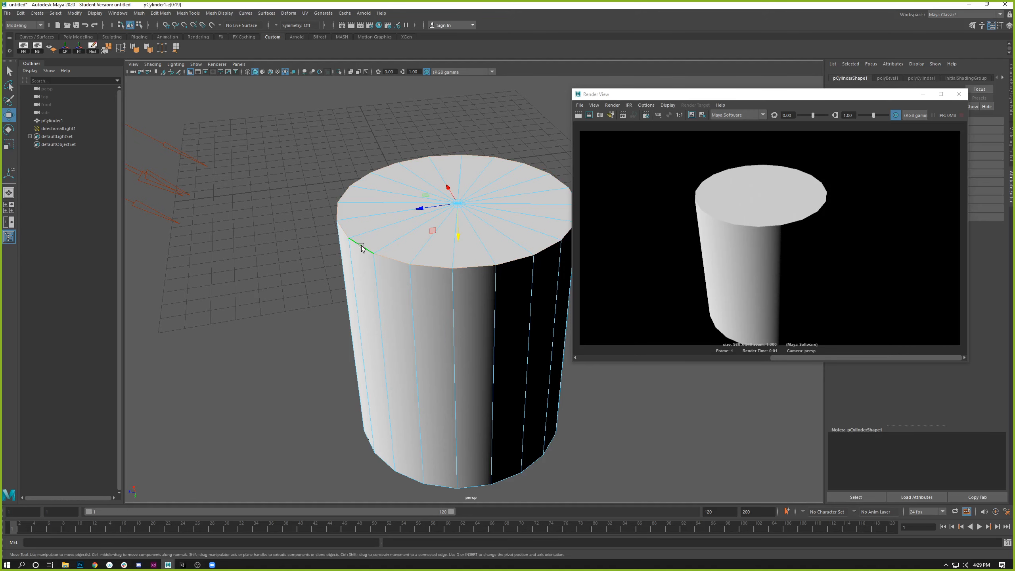
alt+right_drag(303, 232, 391, 282)
alt+middle_drag(392, 282, 409, 301)
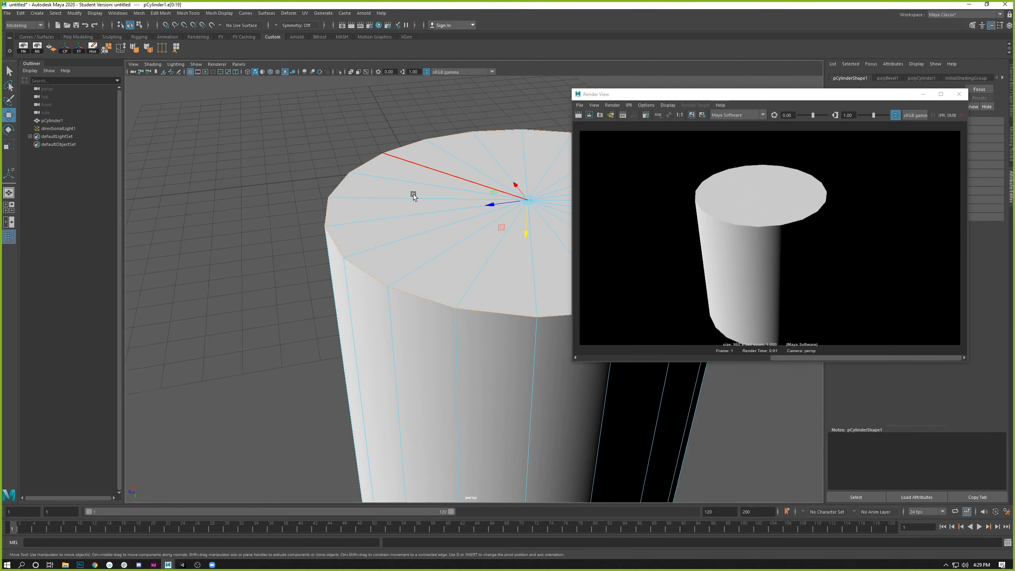
alt+drag(415, 196, 420, 213)
alt+middle_drag(399, 197, 344, 181)
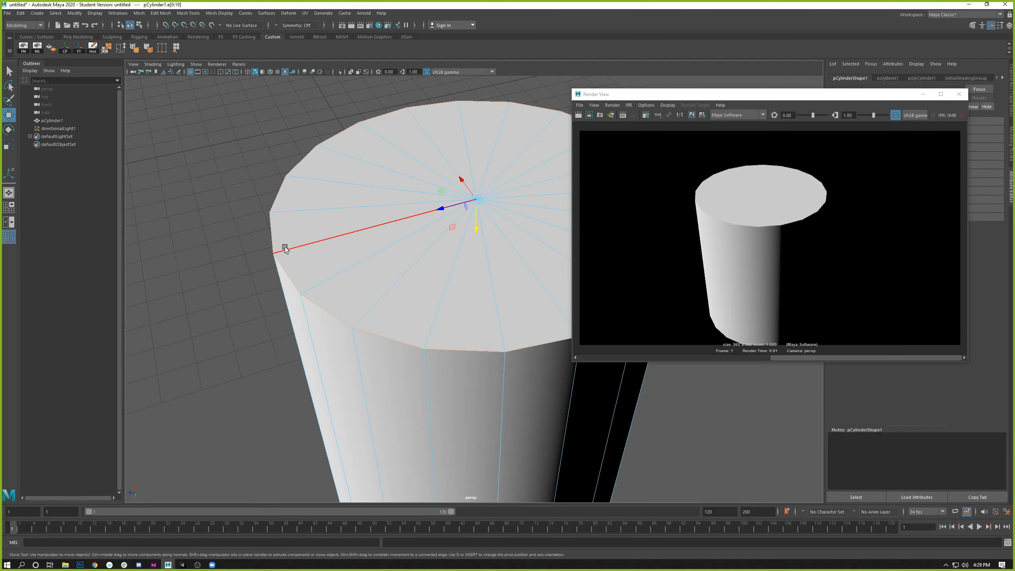
key(6)
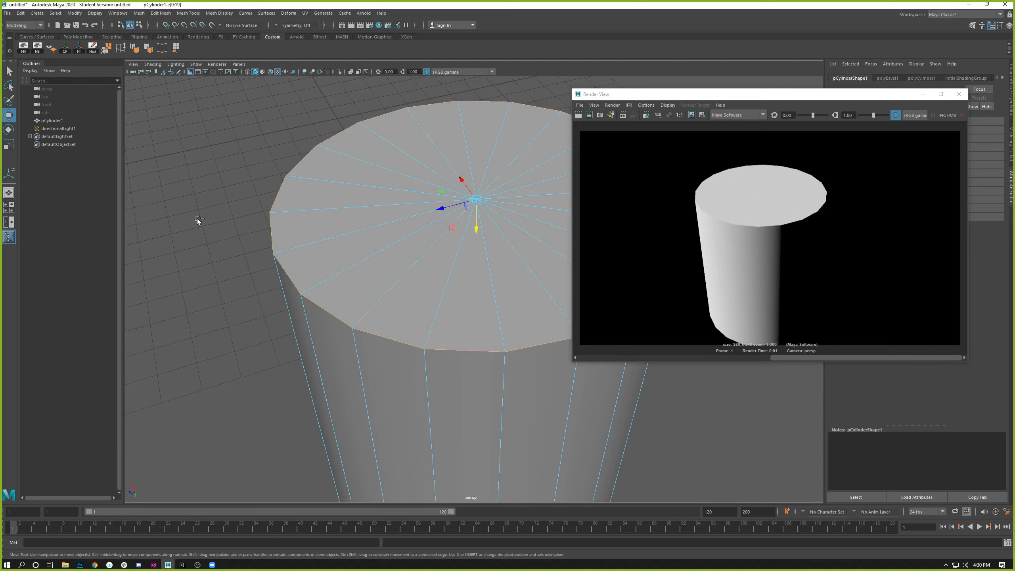
key(ctrl+b)
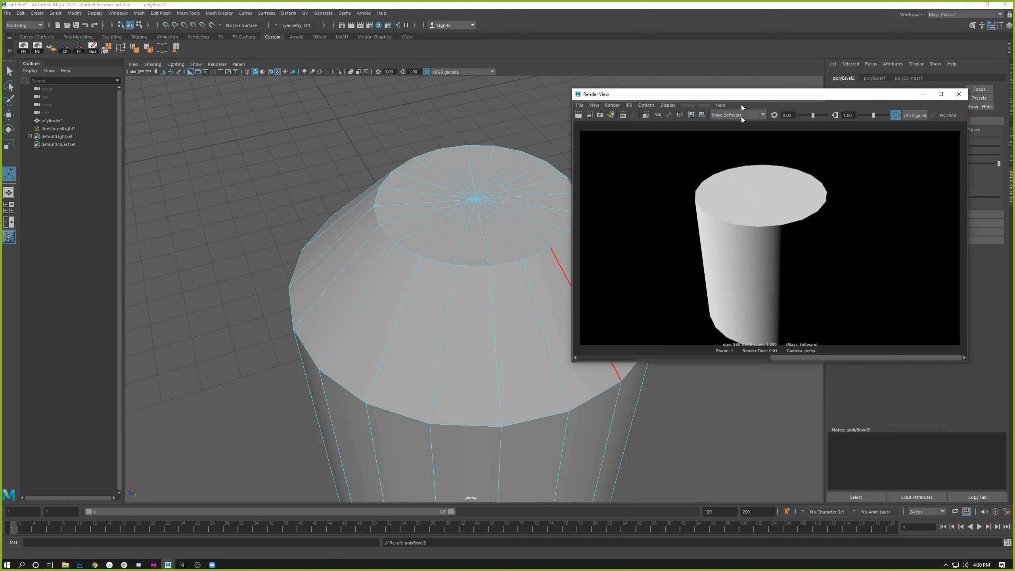
Step: Set the rim bevel's fraction to 0.1 and its segments to 3
drag(741, 96, 749, 396)
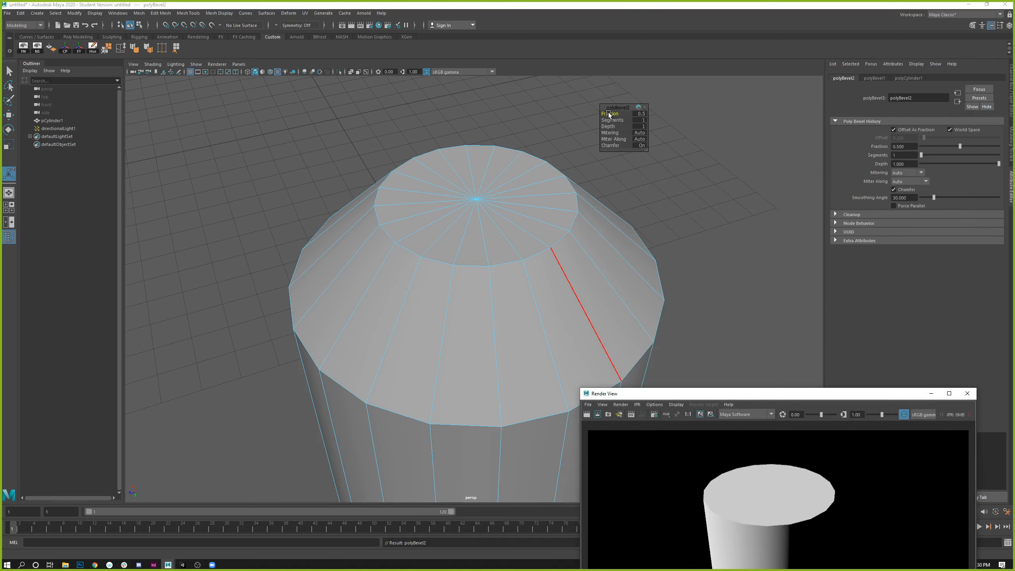
mouse_move(614, 113)
mouse_down()
mouse_move(602, 112)
mouse_move(611, 112)
mouse_up()
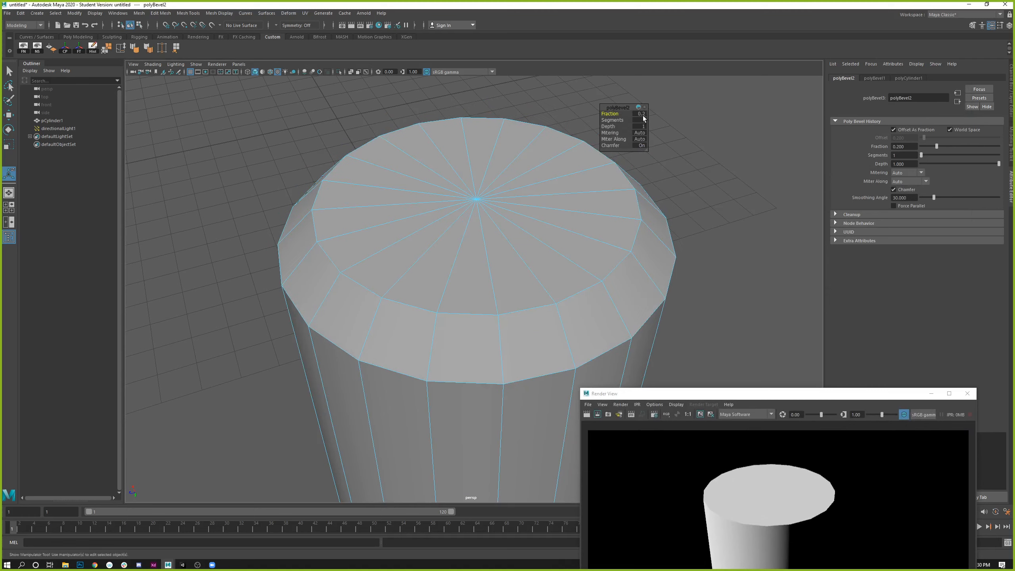
click(641, 114)
text(0.1)
key(Return)
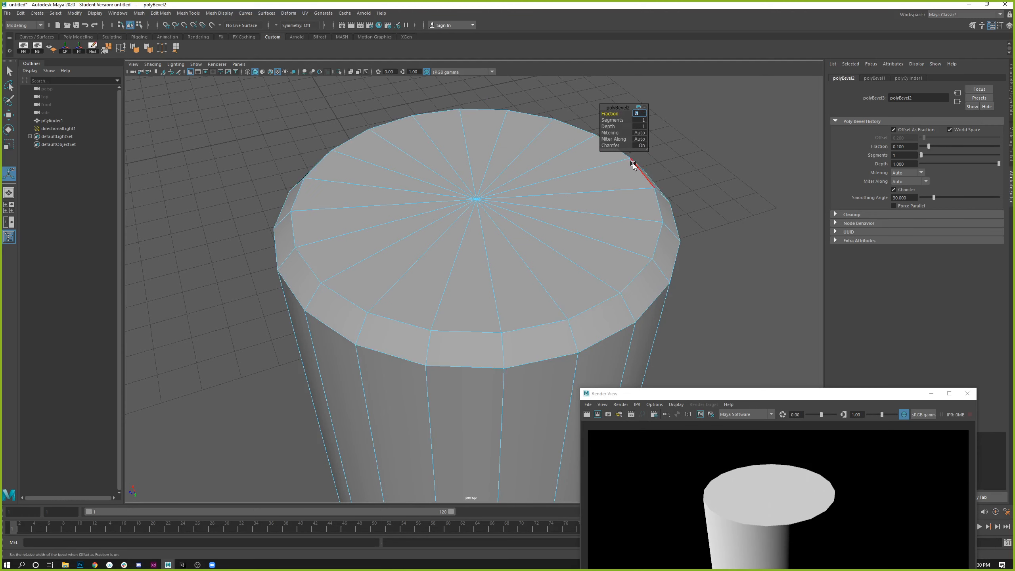
key(Tab)
text(3)
key(Return)
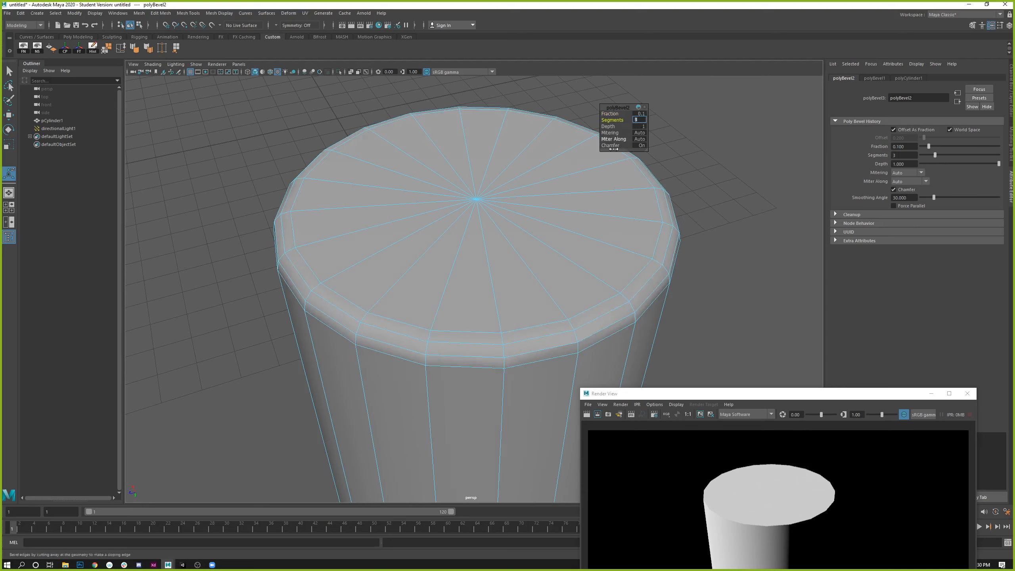
Step: Render the cylinder's beveled rim from a closer, lower camera view
drag(645, 393, 671, 52)
alt+drag(440, 218, 433, 201)
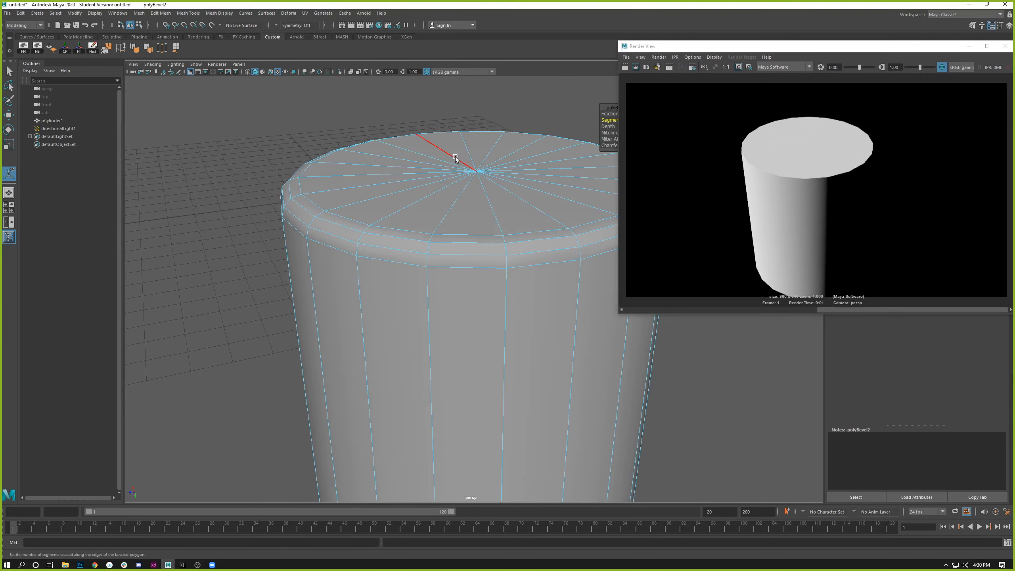
alt+middle_drag(434, 162, 391, 169)
alt+right_drag(391, 170, 410, 195)
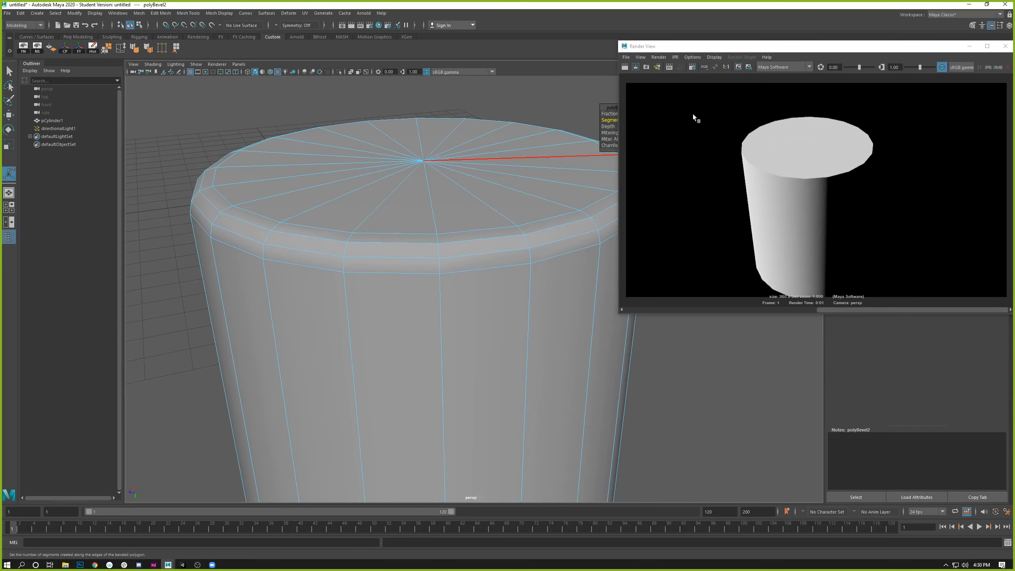
mouse_move(738, 49)
mouse_down()
mouse_move(762, 43)
mouse_move(740, 32)
mouse_up()
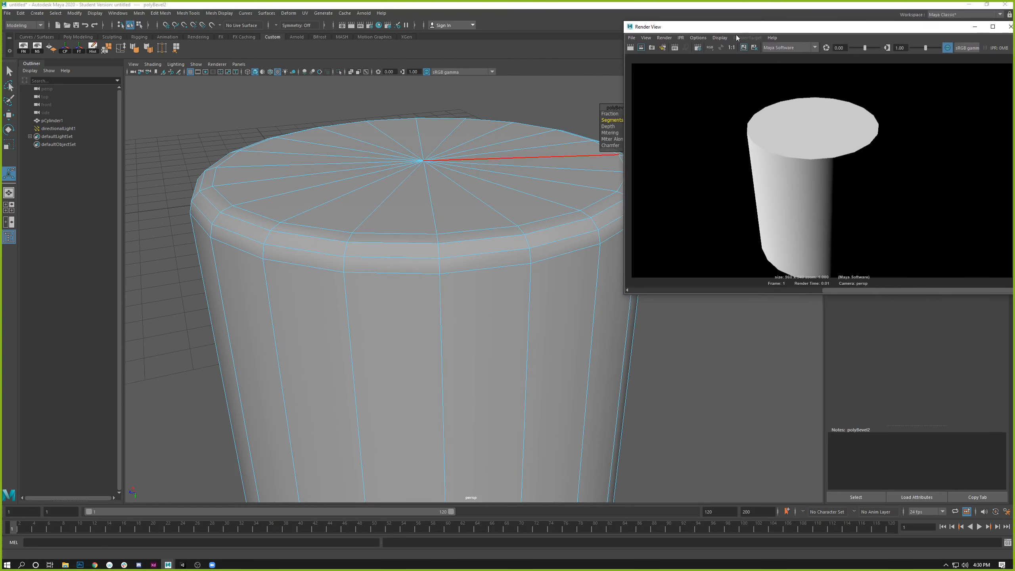
click(631, 48)
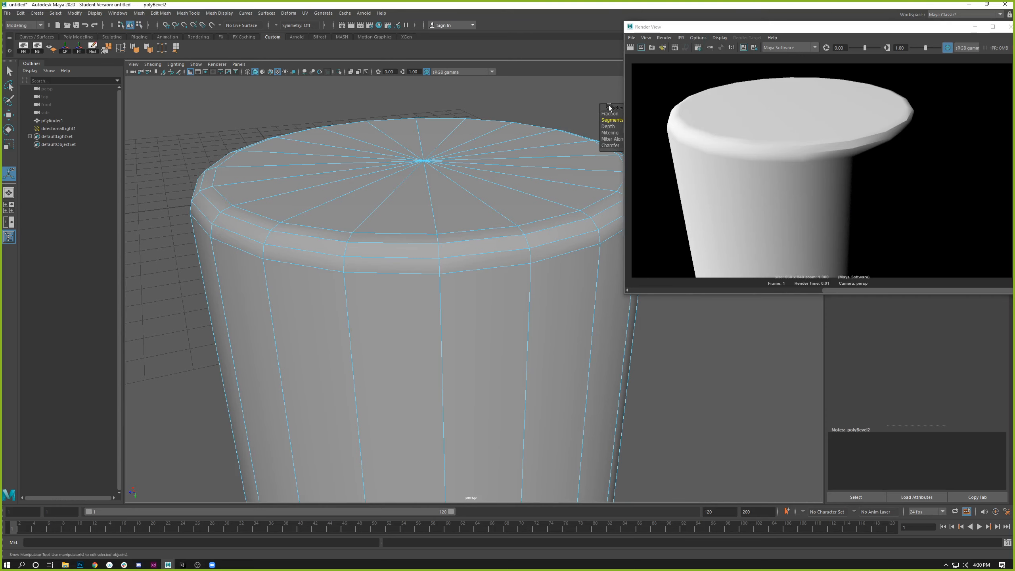
Step: Reduce the rim bevel's fraction to 0.05 and render the cylinder again
drag(610, 113, 623, 197)
key(ctrl+z)
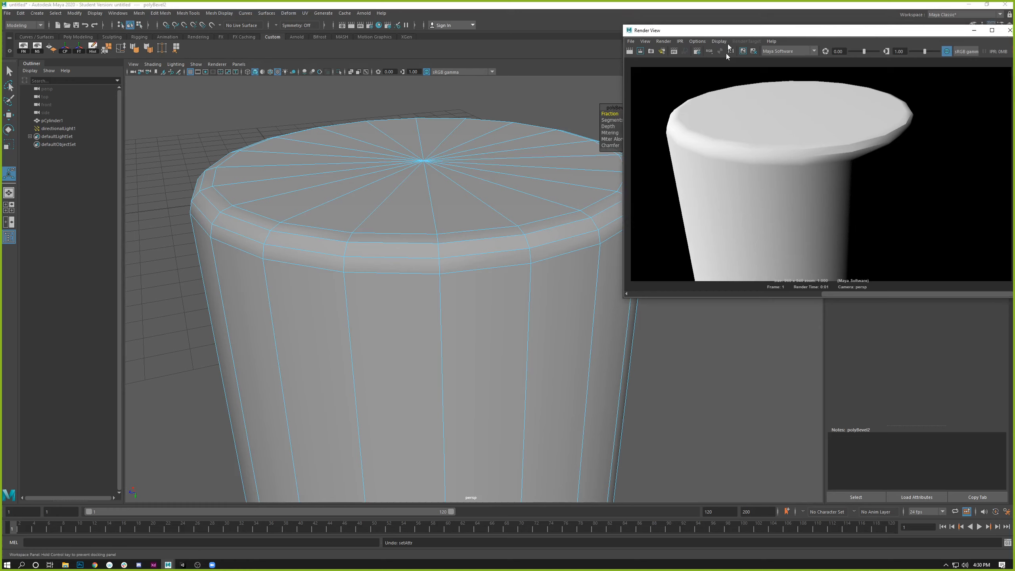
drag(731, 27, 732, 160)
click(640, 114)
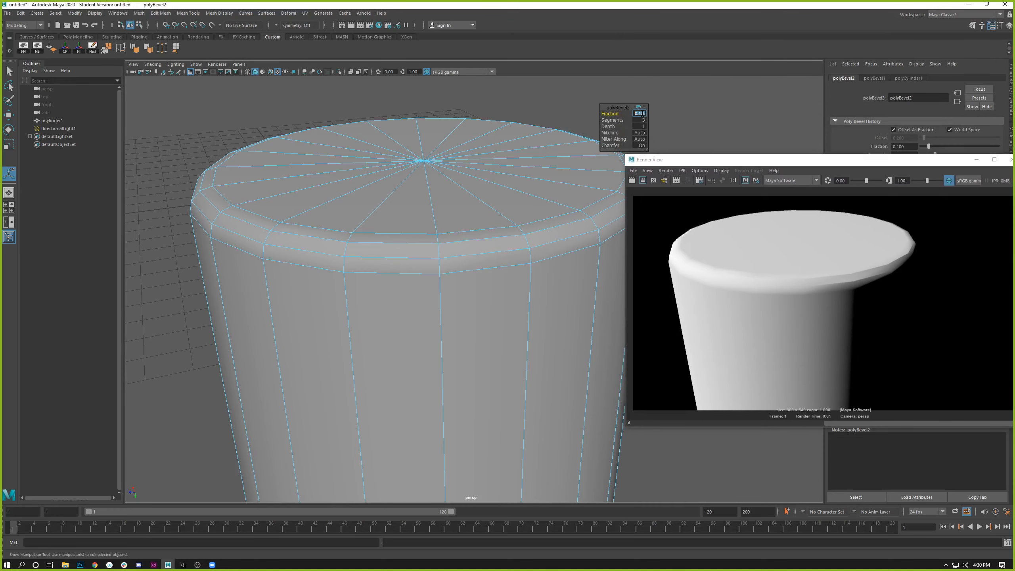
text(.05)
key(Return)
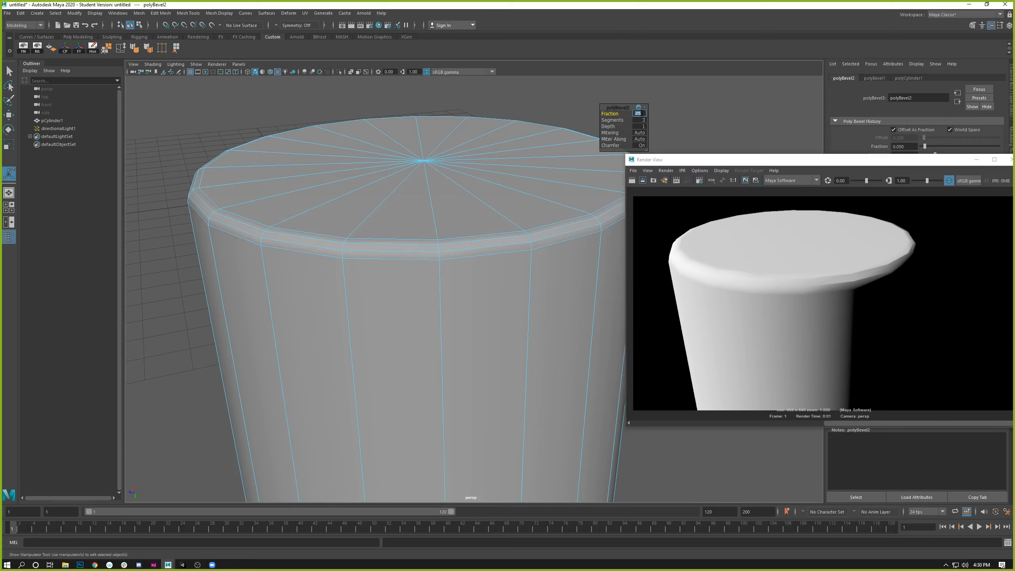
click(632, 183)
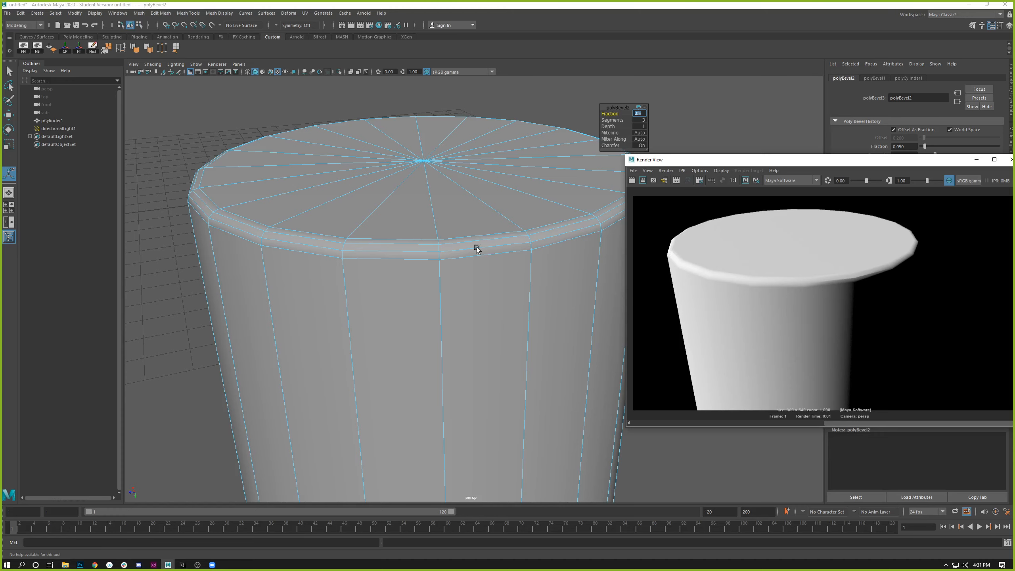
Step: Compare the thin rim bevel in the viewport with its render and close the render window
alt+right_drag(477, 249, 386, 300)
alt+drag(385, 301, 371, 327)
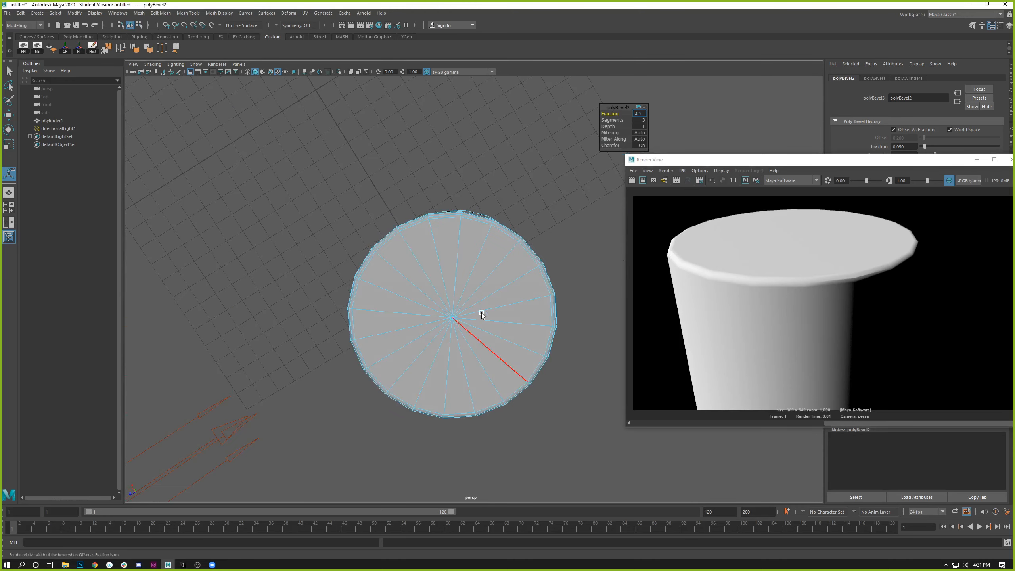
alt+right_drag(364, 346, 427, 370)
alt+drag(427, 370, 403, 333)
alt+right_drag(404, 333, 372, 355)
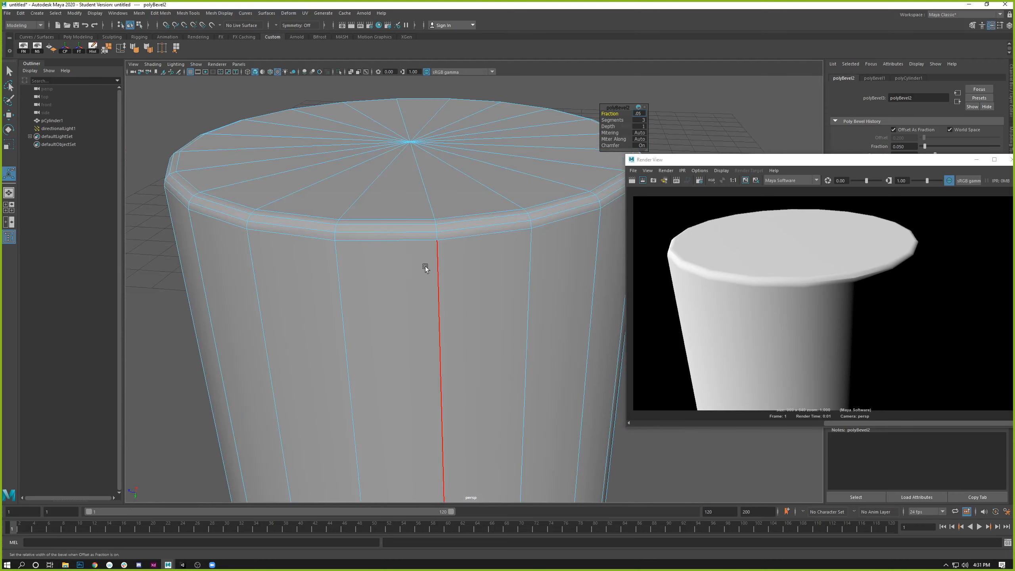
drag(957, 159, 842, 165)
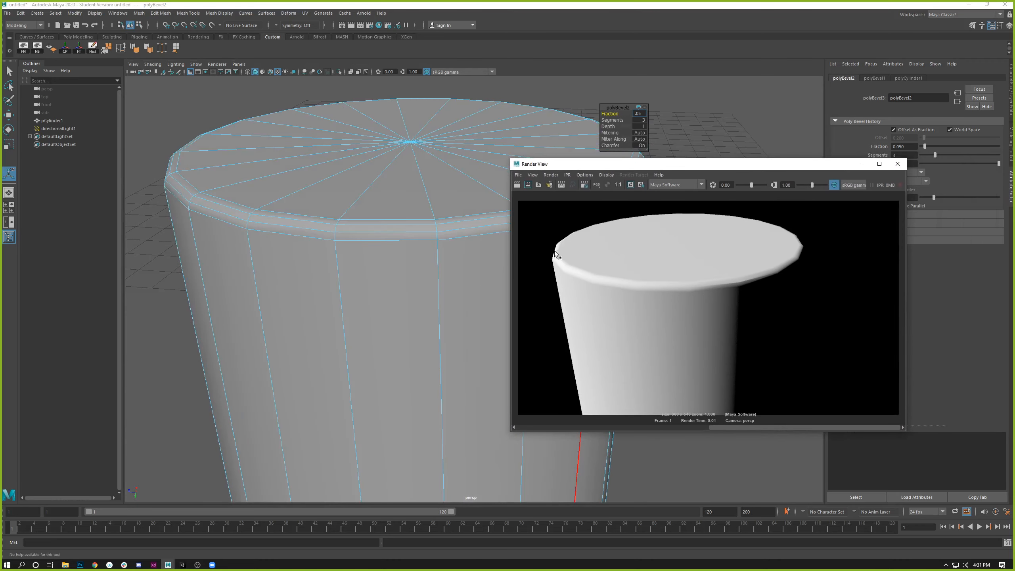
click(899, 165)
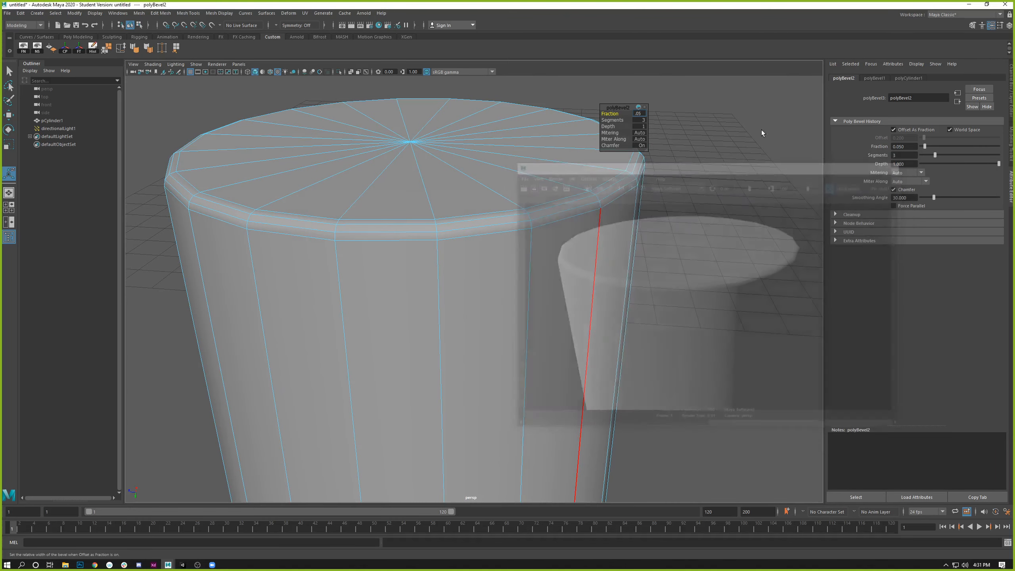
Step: Return the cylinder to object mode and deselect it to hide the wireframe
alt+drag(592, 162, 508, 161)
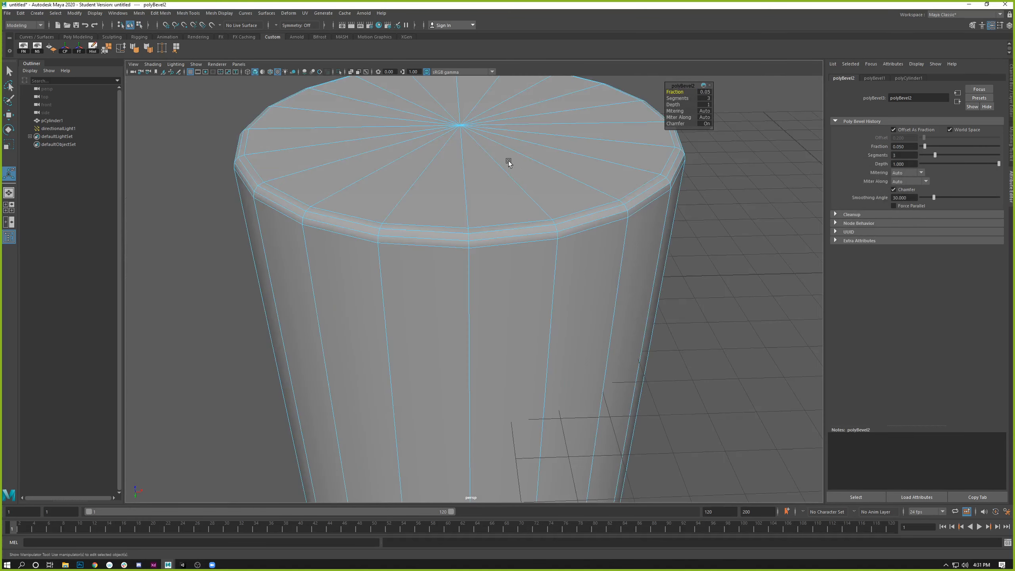
alt+middle_drag(509, 160, 556, 171)
alt+right_drag(557, 171, 442, 225)
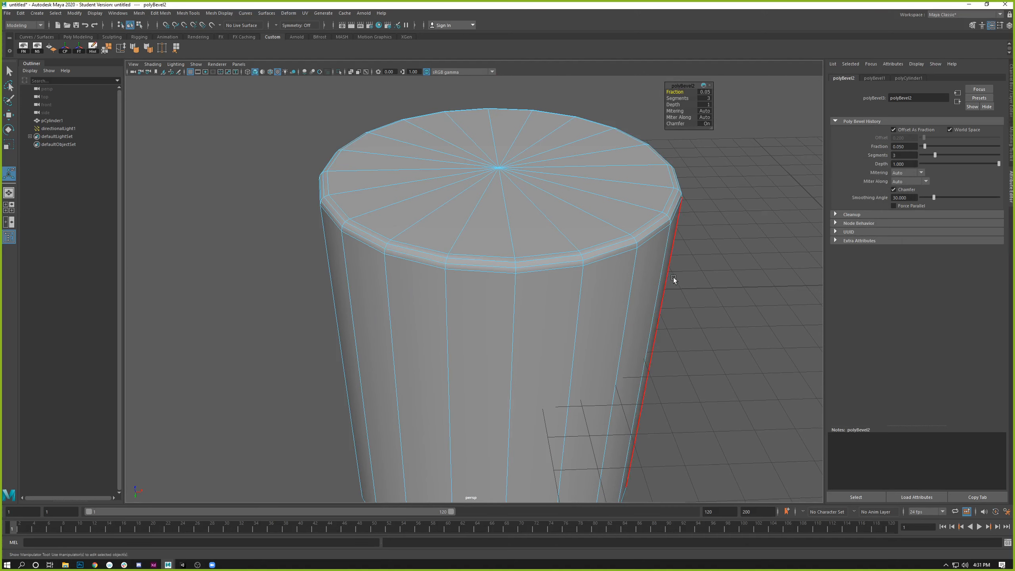
click(728, 276)
right_drag(647, 229, 702, 209)
click(699, 264)
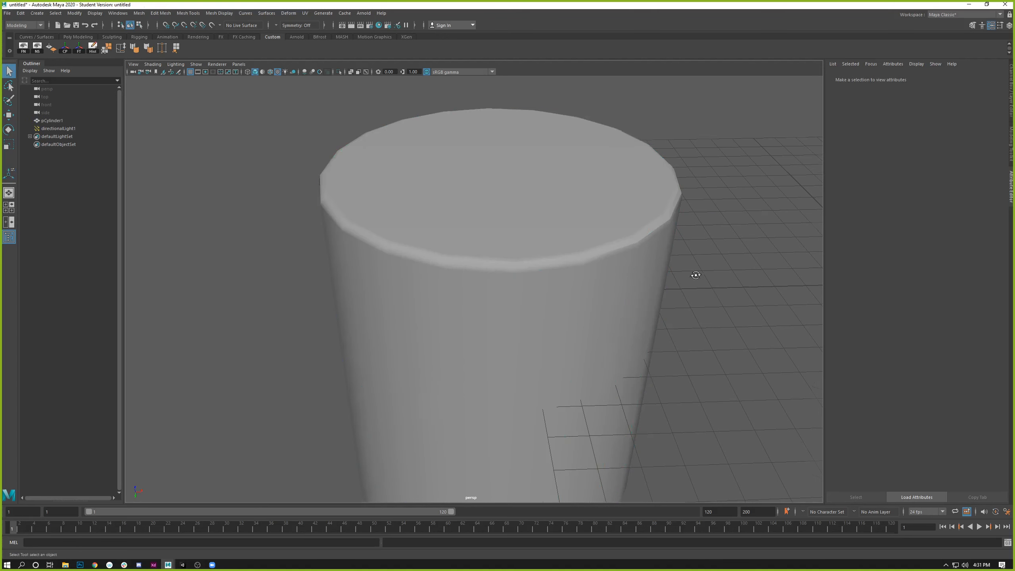
Step: Examine the shading along the cylinder's beveled rim up close and from several angles
alt+drag(696, 274, 668, 289)
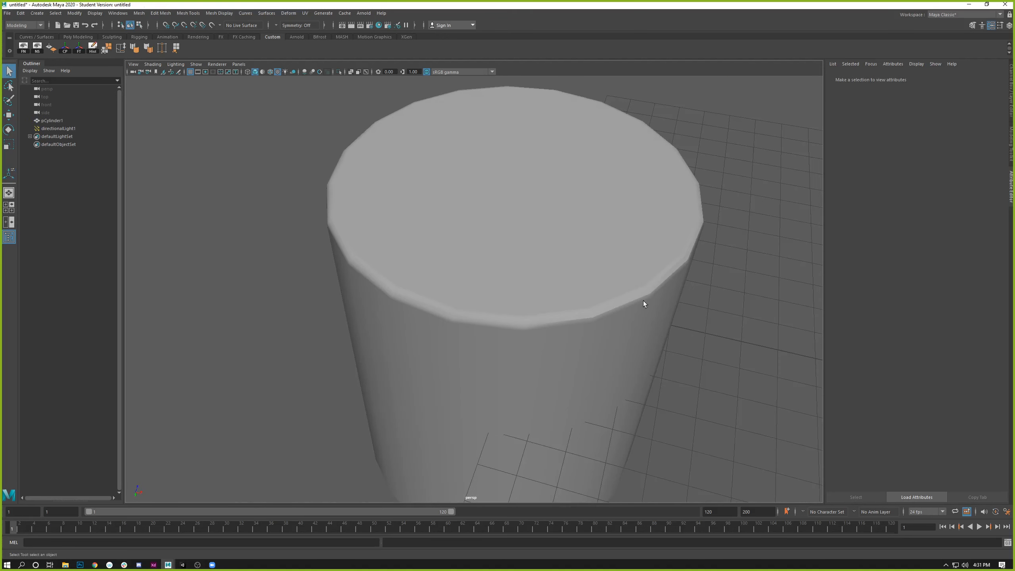
alt+drag(517, 325, 596, 324)
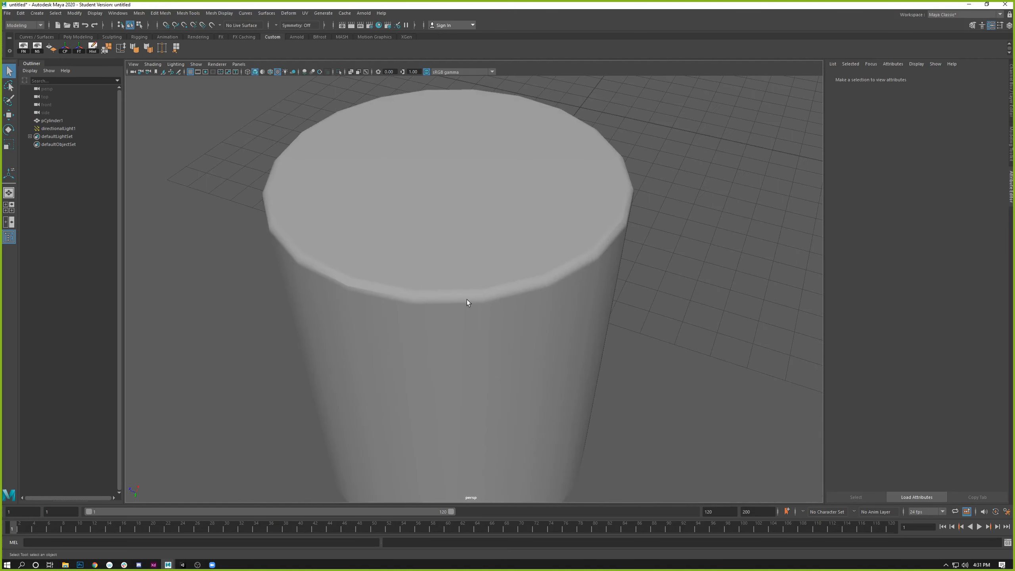
alt+drag(470, 303, 386, 295)
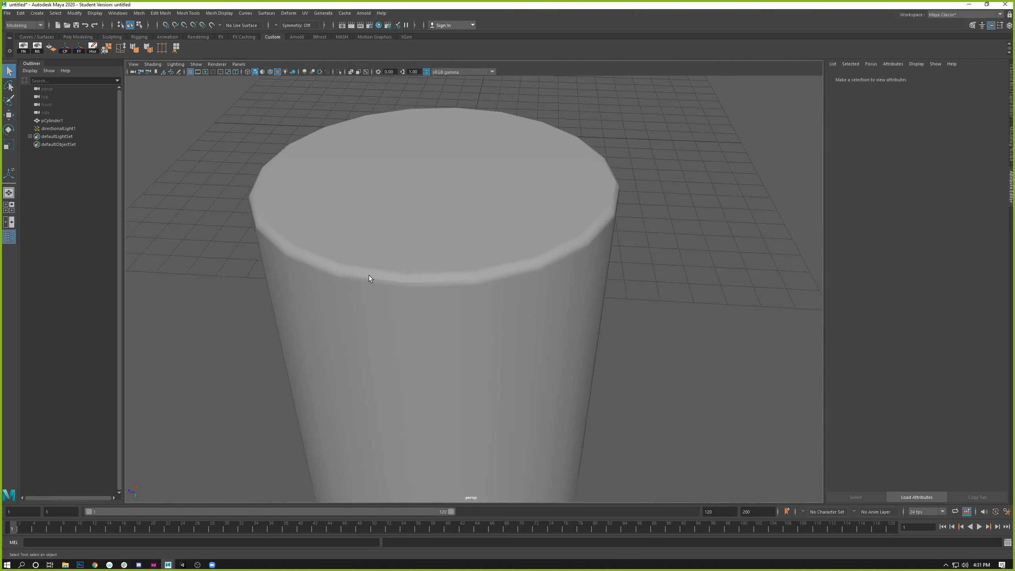
click(369, 276)
alt+right_drag(369, 276, 327, 280)
click(703, 306)
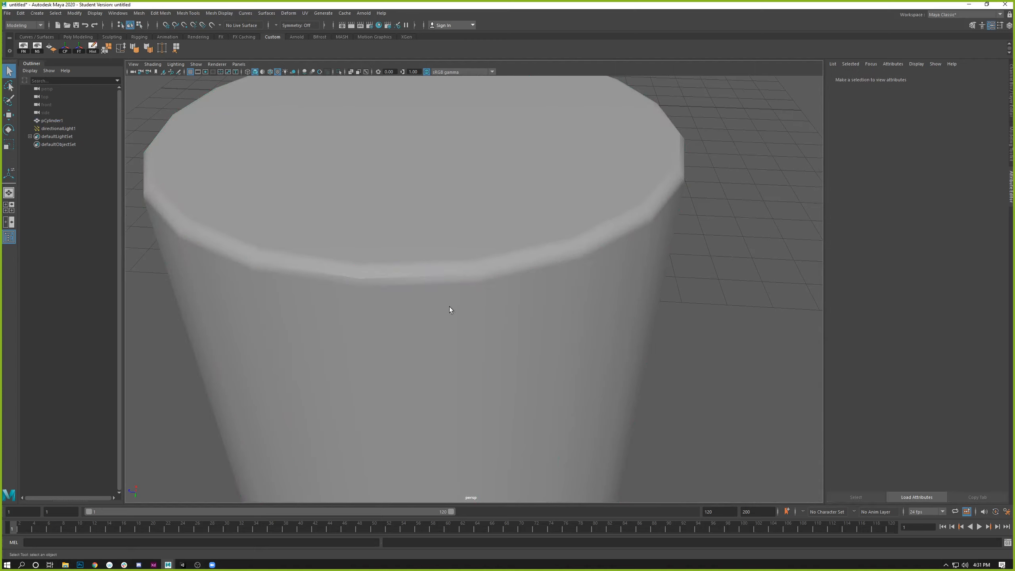
alt+middle_drag(356, 300, 438, 288)
alt+right_drag(438, 288, 535, 347)
alt+drag(537, 328, 516, 326)
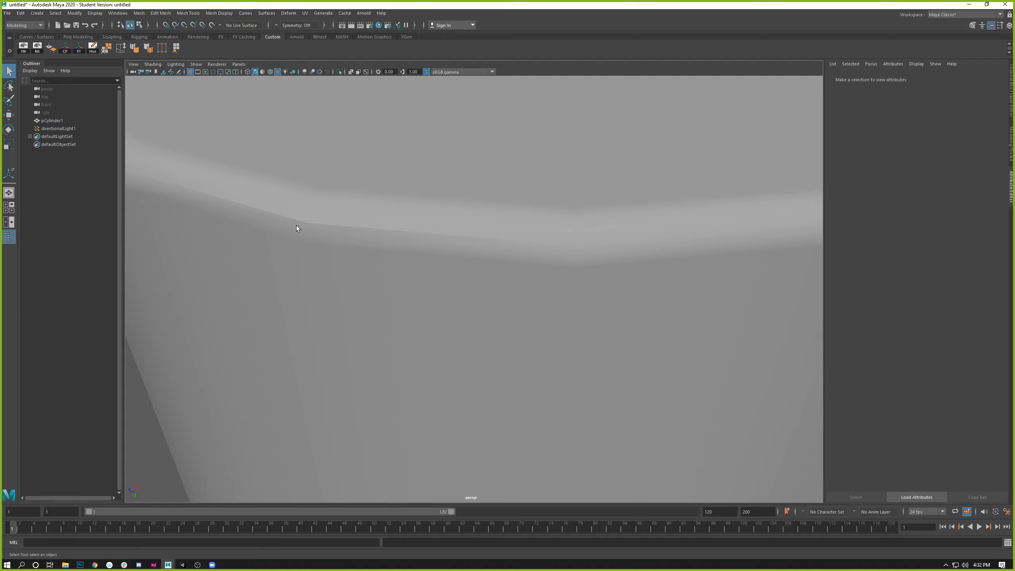
scroll(516, 227, down, 10)
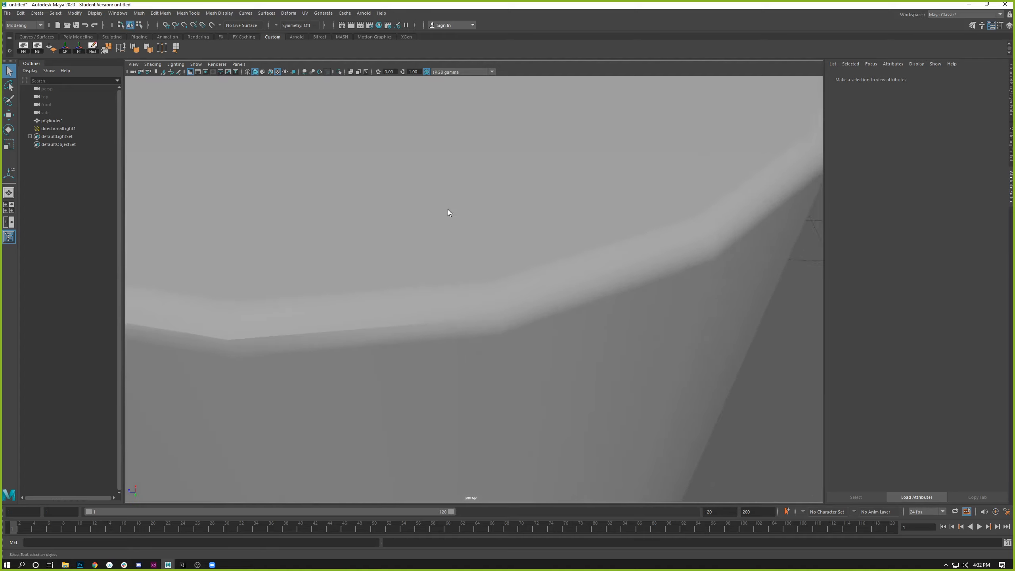
Step: Select and deselect the cylinder to compare its beveled rim with and without the wireframe
click(629, 267)
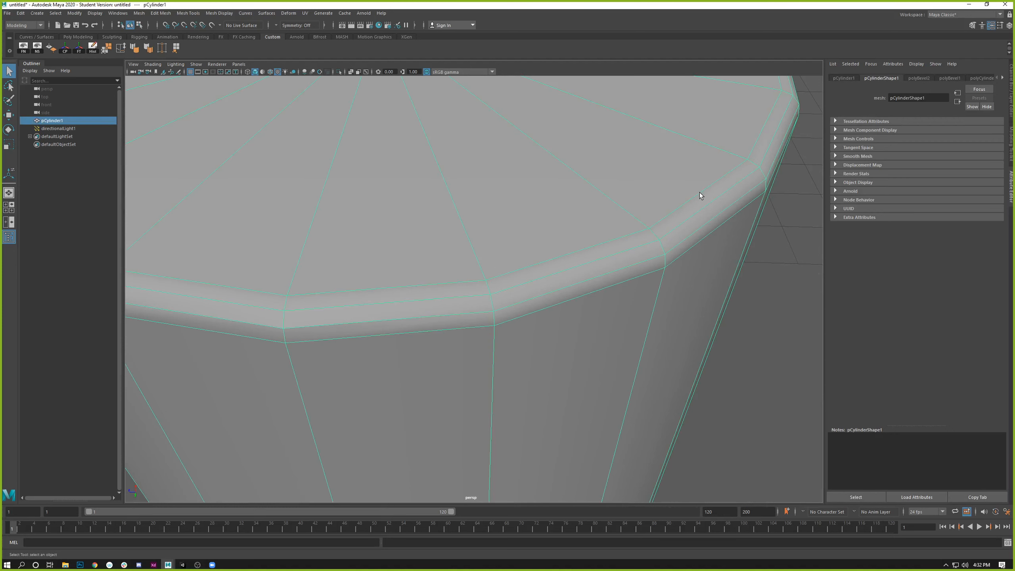
click(770, 271)
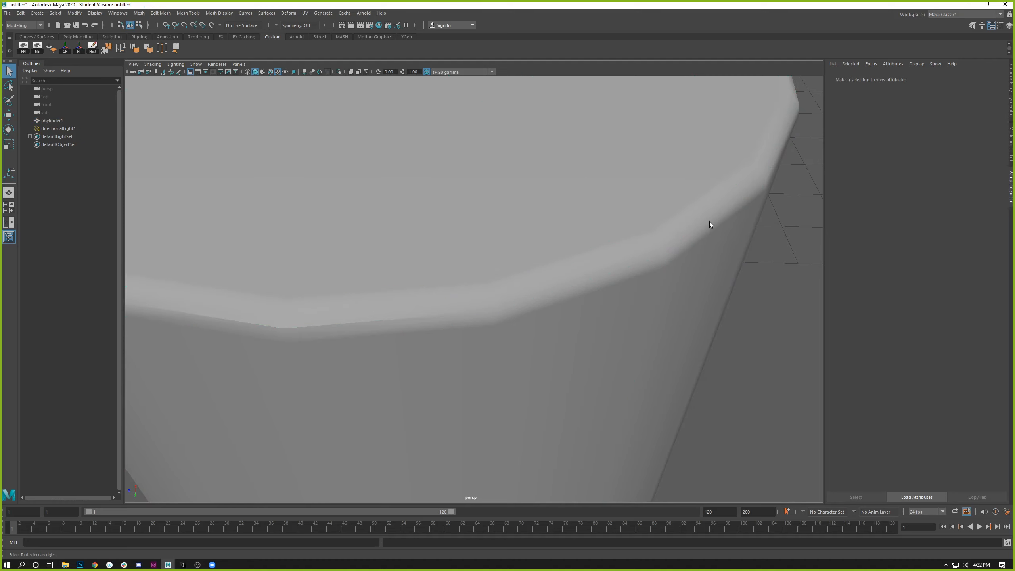
click(707, 222)
click(758, 324)
alt+drag(396, 316, 370, 308)
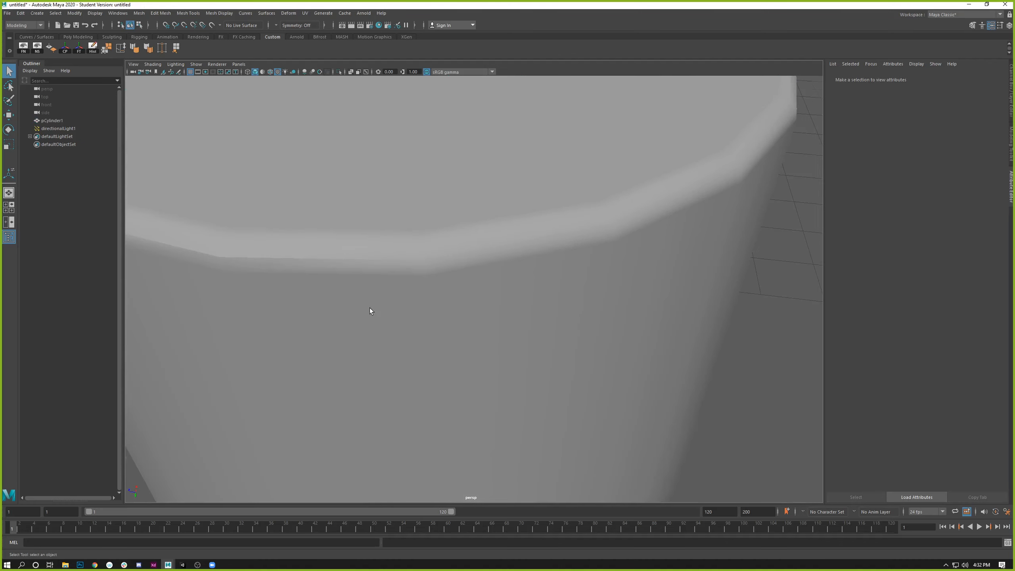
Step: Pick out the two inner bevel edges on the front of the rim, one after the other, and return to object mode with nothing selected
click(344, 256)
right_drag(325, 243, 325, 223)
click(316, 244)
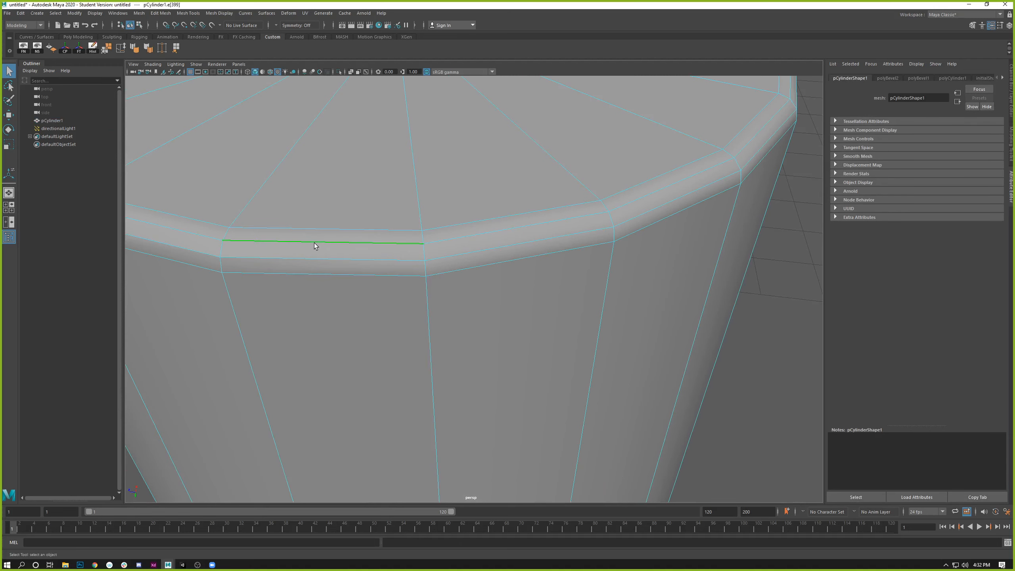
click(301, 274)
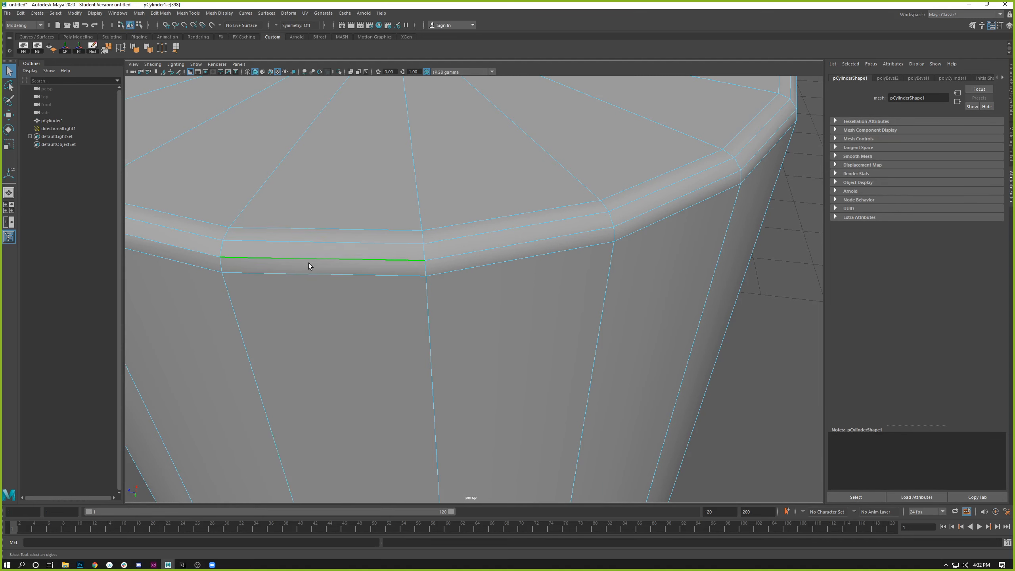
right_drag(312, 264, 352, 249)
click(766, 331)
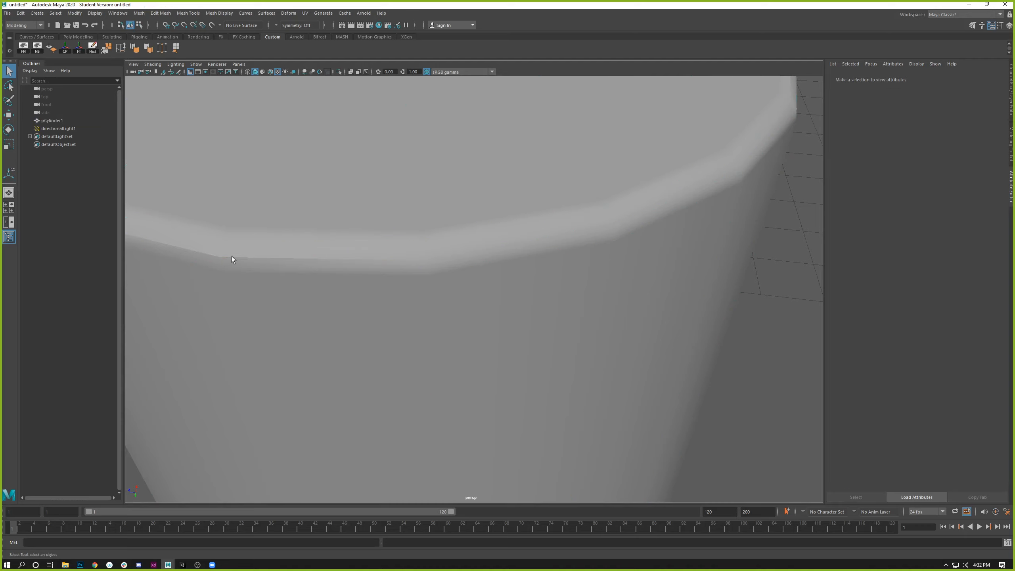
Step: Select the whole cylinder and examine the bevel's edge lines around the rim from slightly above
scroll(498, 308, down, 8)
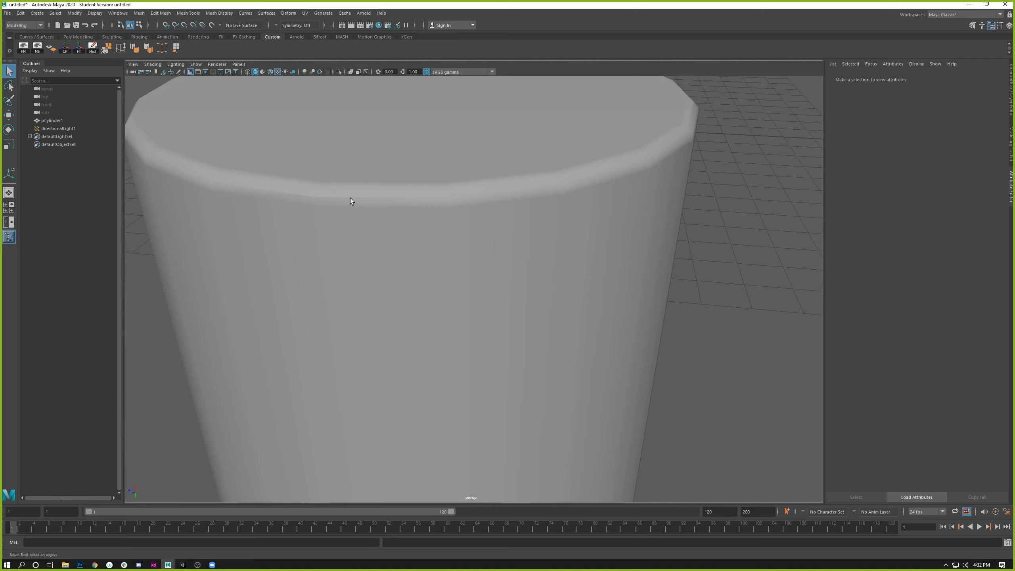
alt+drag(351, 198, 440, 247)
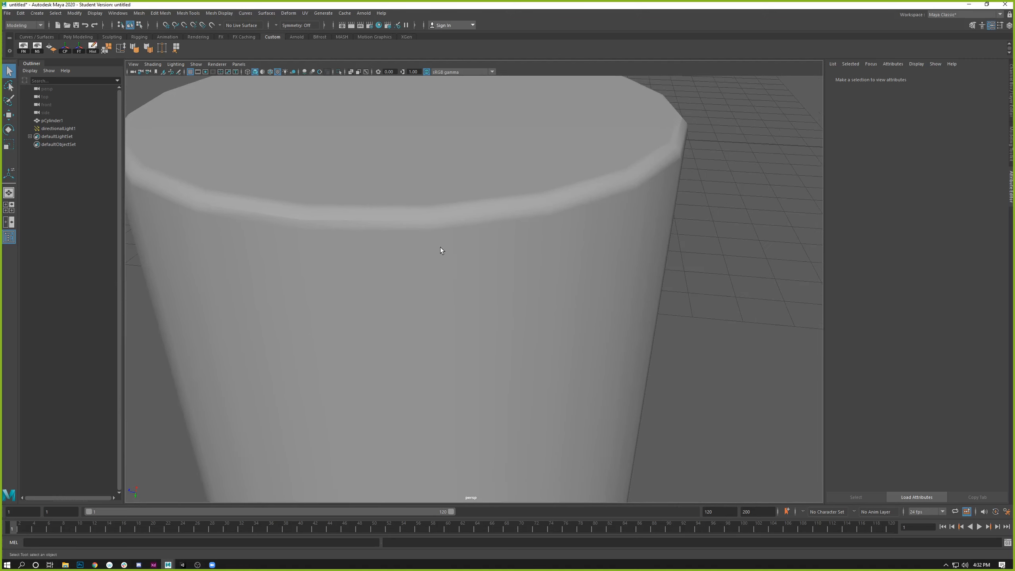
click(339, 220)
alt+drag(346, 216, 384, 251)
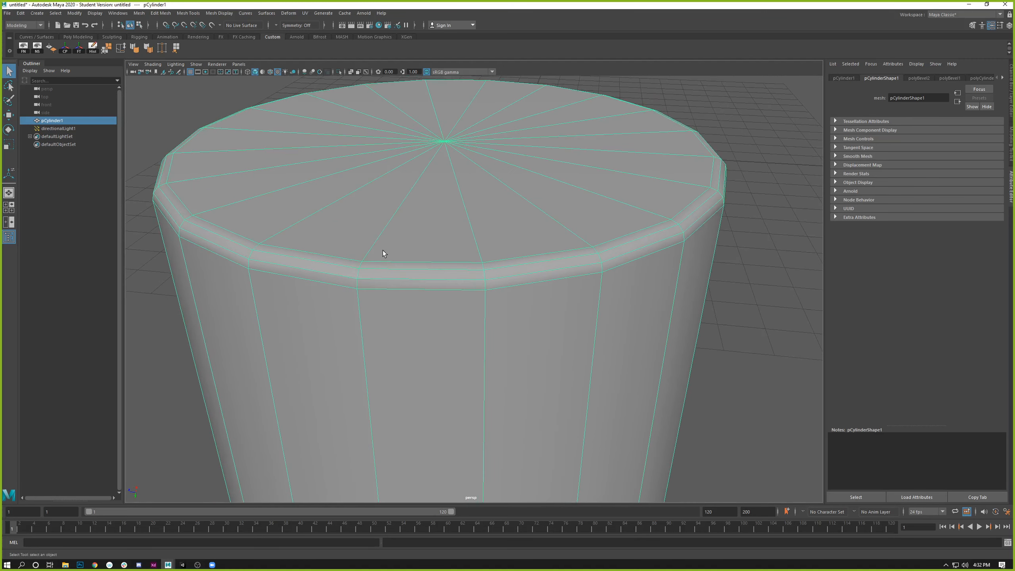
alt+drag(351, 292, 351, 285)
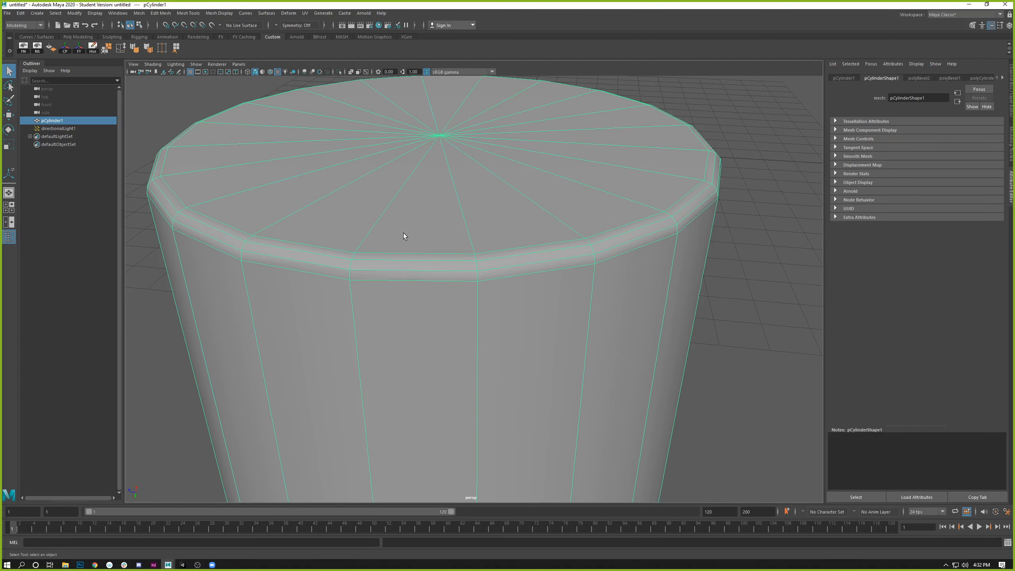
Step: Try to soften the edges around the cylinder's upper rim, including the bevel and cap edges, and return to object mode
alt+drag(404, 236, 408, 245)
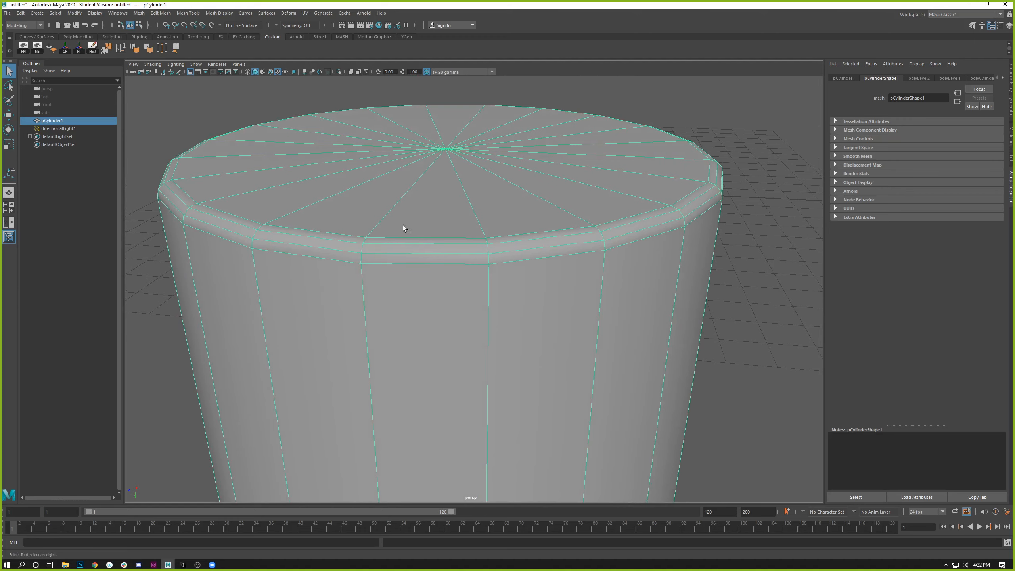
right_drag(376, 229, 376, 207)
alt+drag(375, 207, 378, 196)
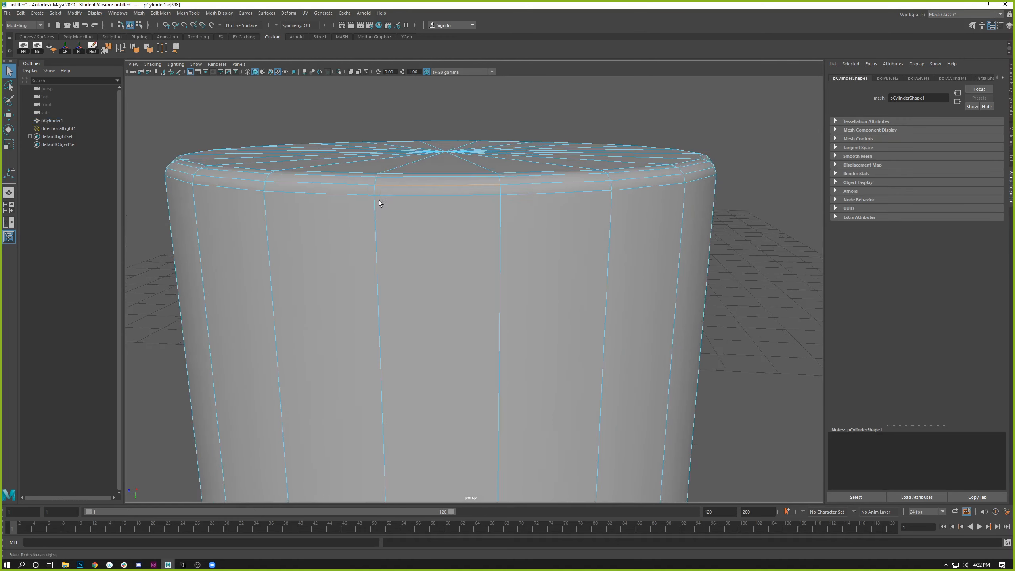
scroll(381, 203, down, 2)
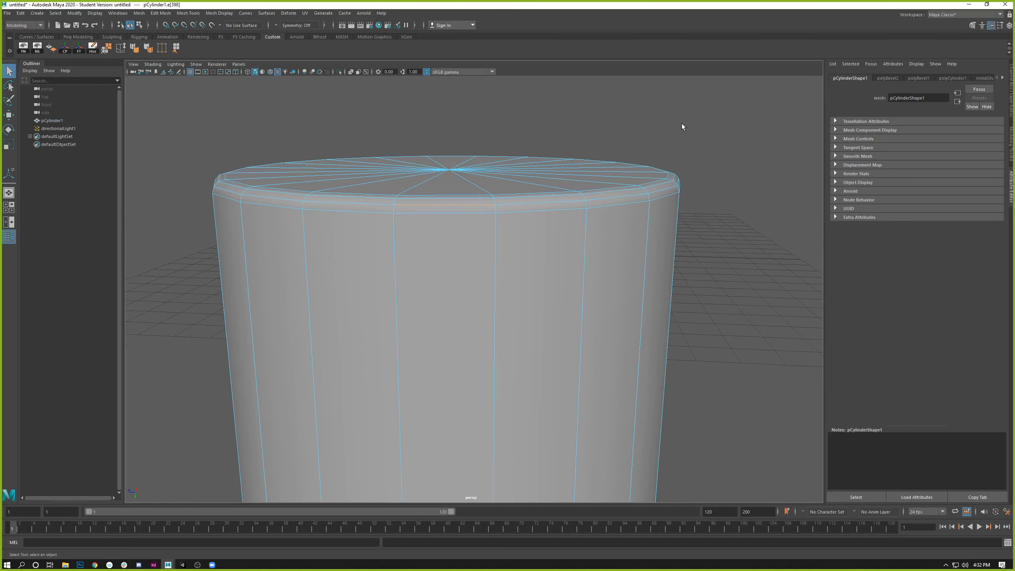
drag(747, 95, 144, 242)
alt+drag(441, 251, 529, 225)
scroll(404, 243, up, 5)
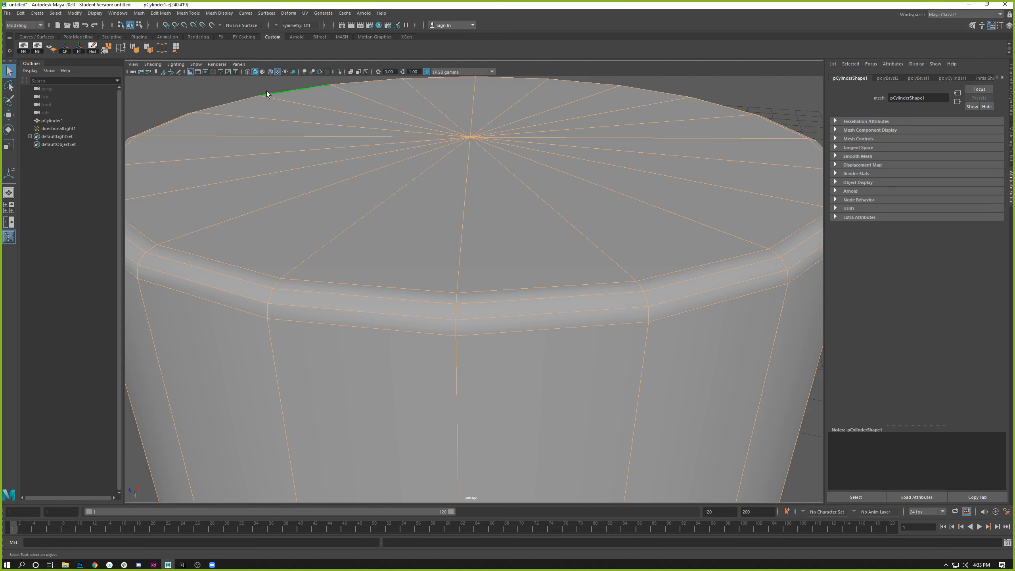
click(219, 13)
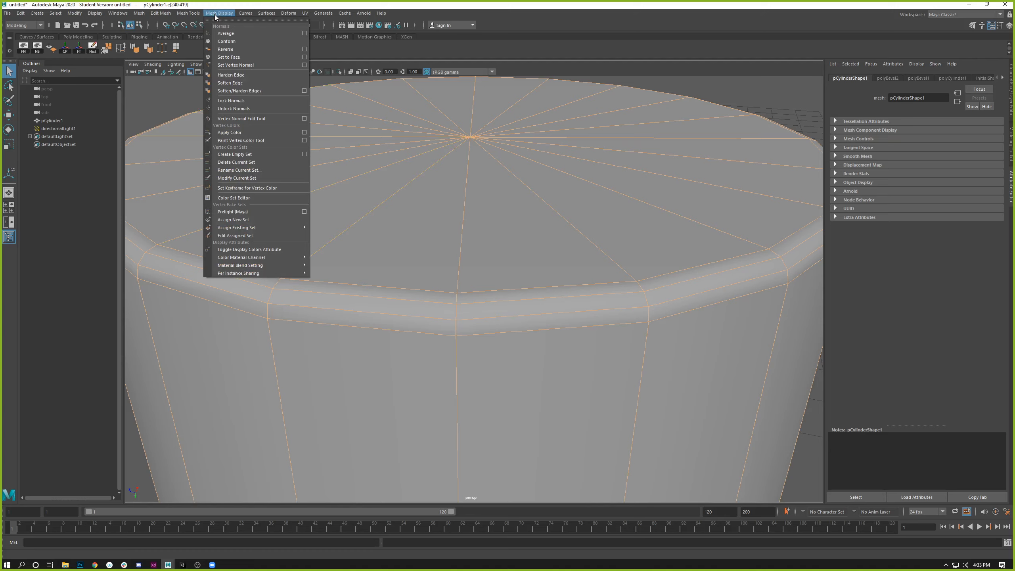
click(221, 86)
scroll(671, 275, down, 5)
right_drag(521, 245, 568, 233)
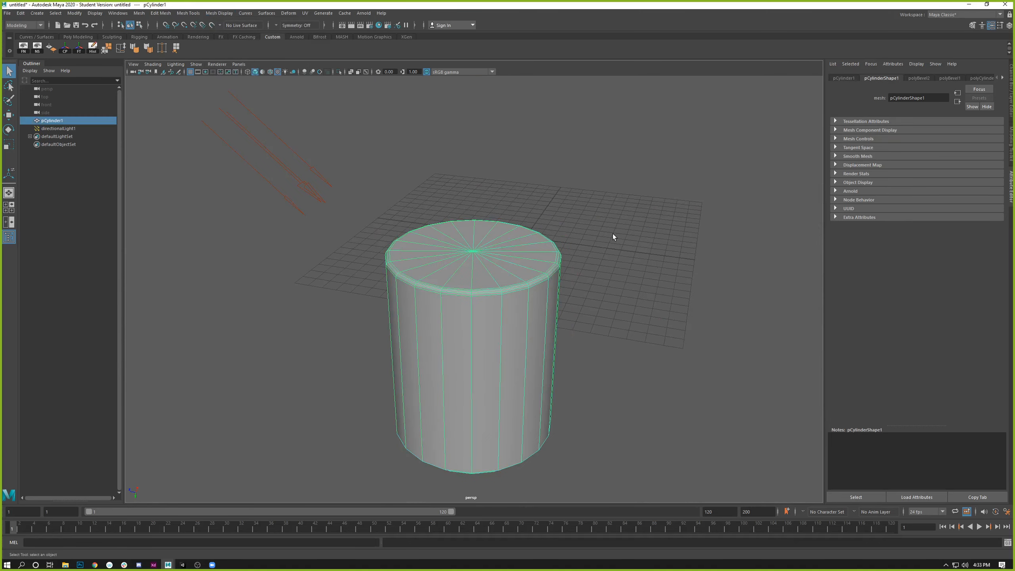
Step: Duplicate the cylinder and move the copy behind the original
click(614, 237)
click(483, 281)
key(ctrl+d)
key(w)
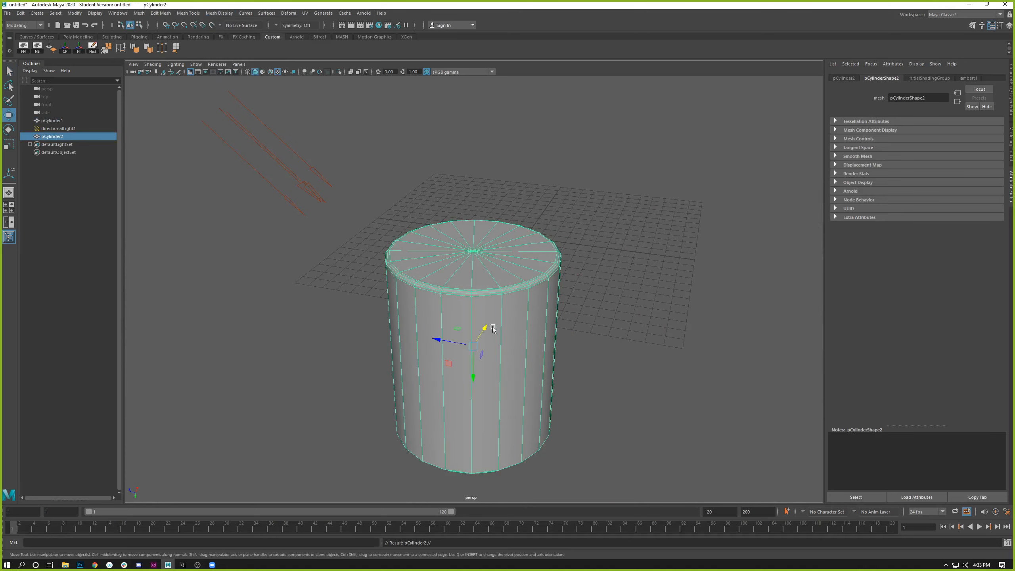
drag(493, 328, 547, 240)
Step: Select all edges around the front cylinder's upper rim, apply Soften Edge to them and return to object mode
click(391, 293)
alt+drag(391, 293, 381, 281)
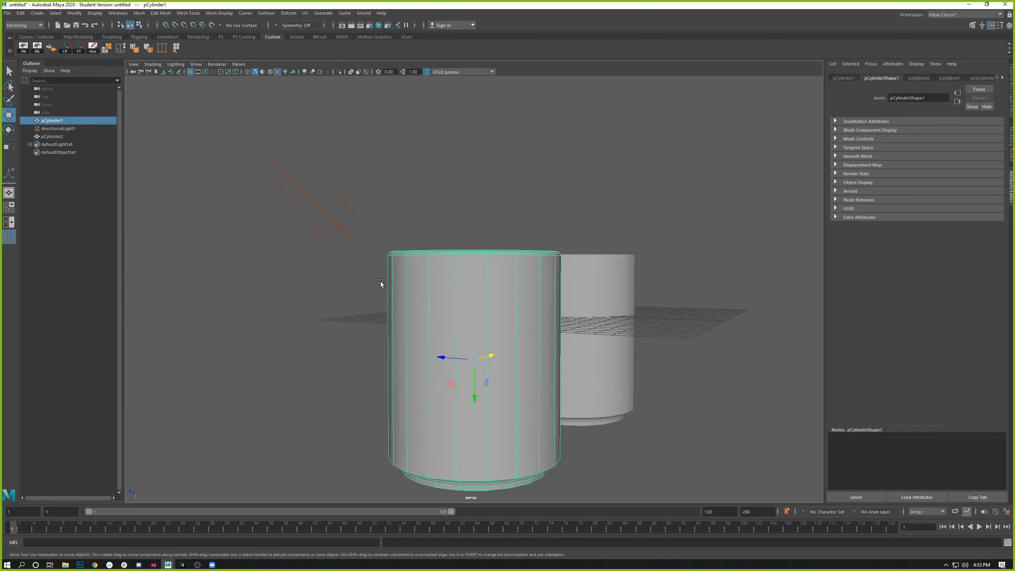
mouse_move(420, 257)
right_down()
mouse_move(404, 255)
mouse_move(422, 240)
right_up()
drag(353, 204, 568, 272)
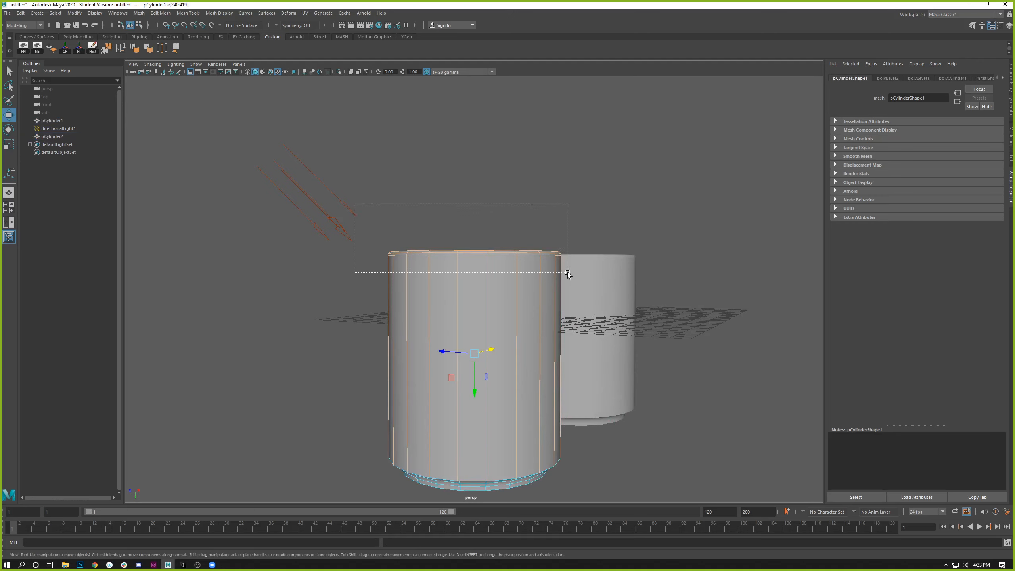
alt+drag(481, 247, 482, 260)
scroll(583, 351, up, 10)
alt+drag(379, 262, 378, 264)
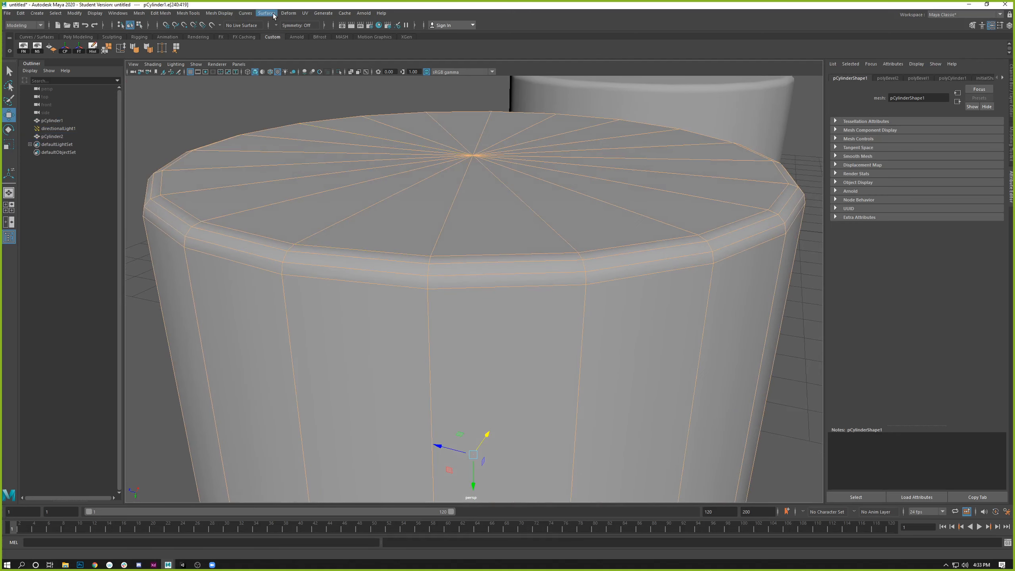
click(214, 15)
click(230, 83)
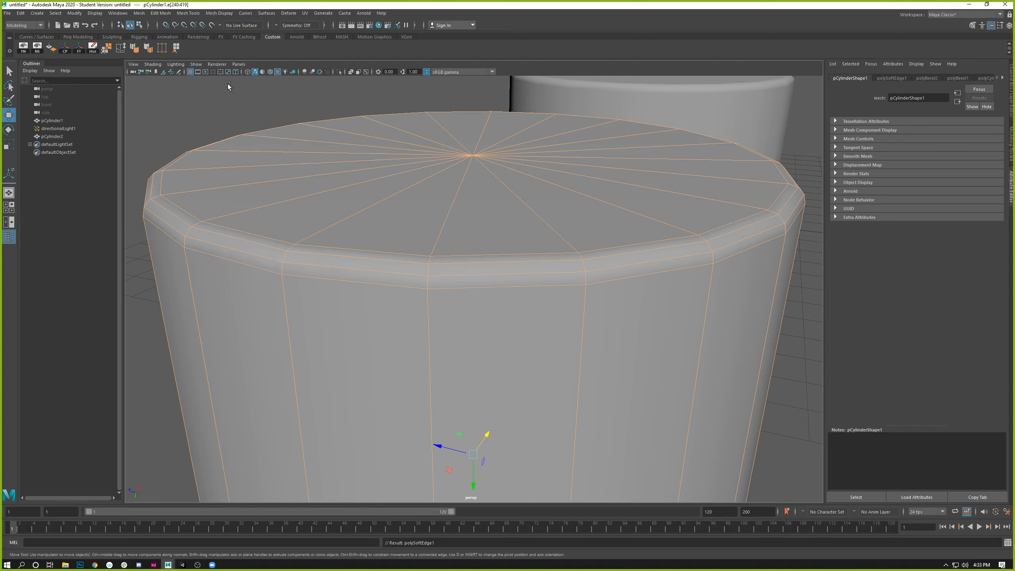
click(219, 92)
right_drag(274, 170, 312, 159)
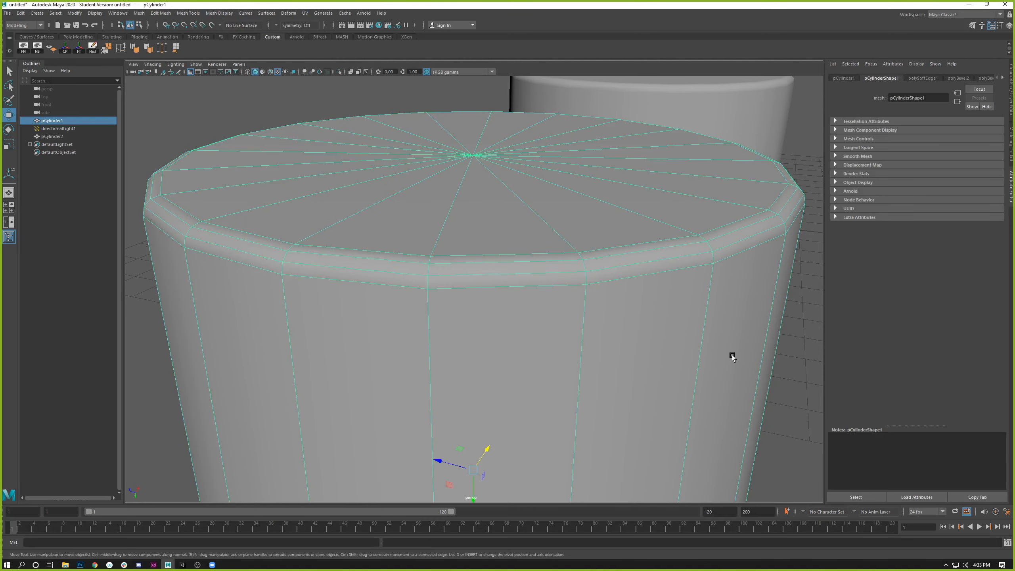
Step: Examine the duplicate cylinder's rim shading up close, first with its wireframe and then deselected
click(785, 355)
alt+drag(775, 354, 558, 127)
click(559, 127)
alt+middle_drag(536, 136, 494, 275)
scroll(493, 276, up, 3)
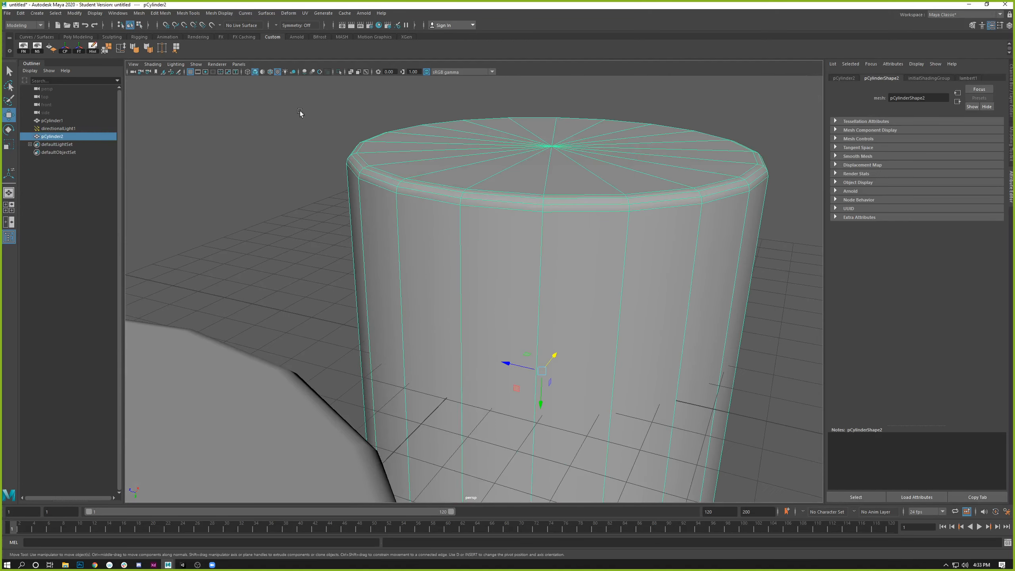
click(300, 111)
alt+middle_drag(418, 213, 399, 262)
alt+right_drag(435, 231, 513, 376)
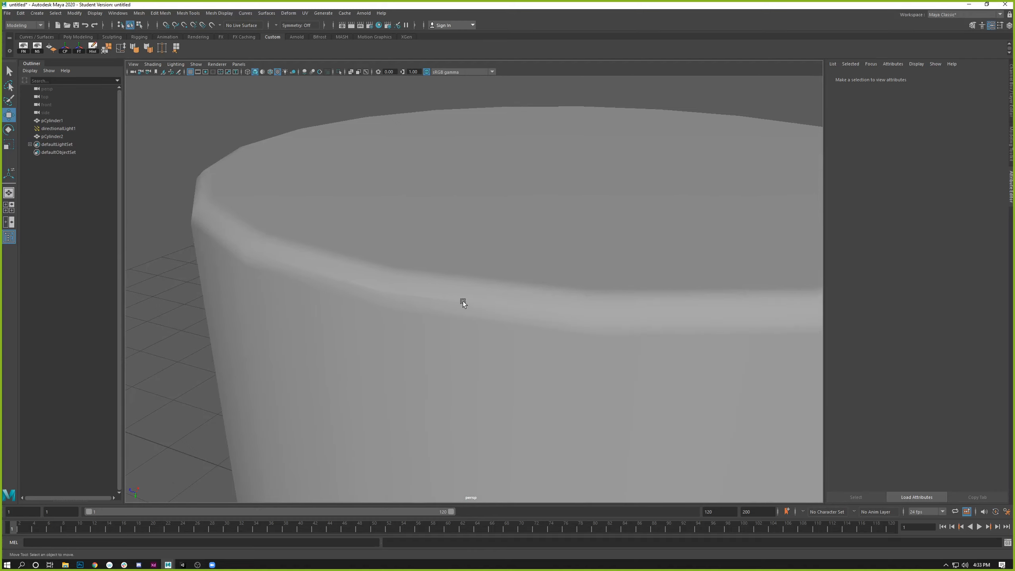
alt+right_drag(463, 301, 706, 410)
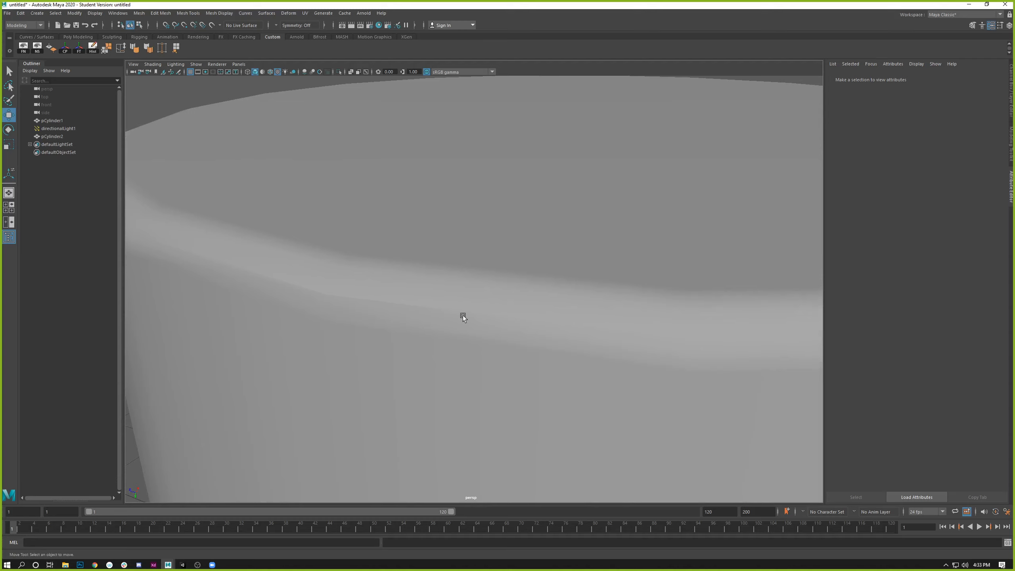
Step: Examine the front cylinder's softened rim with and without its wireframe, including from above beside the duplicate
alt+right_drag(542, 345, 480, 256)
click(408, 282)
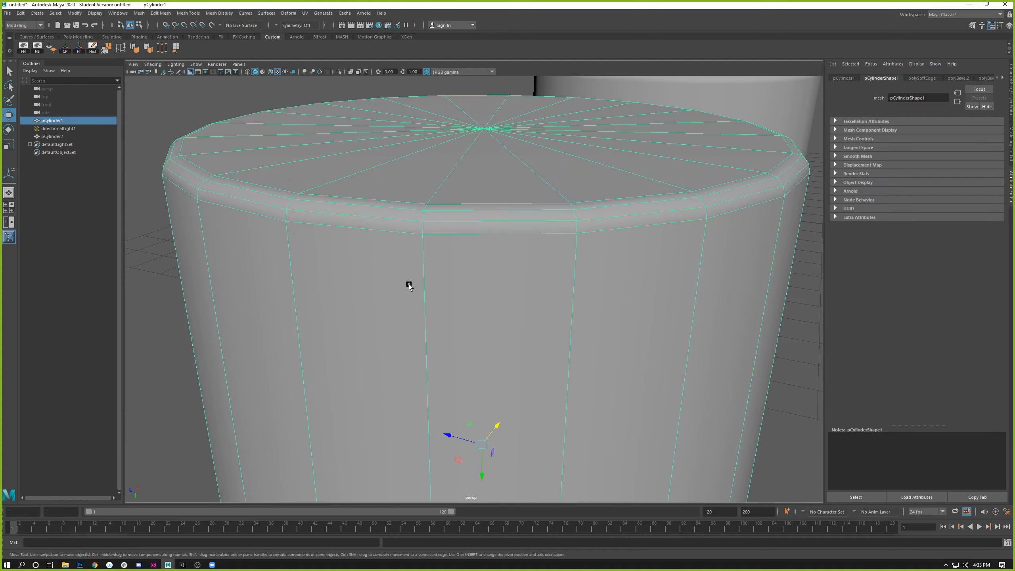
alt+right_drag(408, 283, 382, 260)
click(299, 144)
alt+right_drag(240, 198, 274, 239)
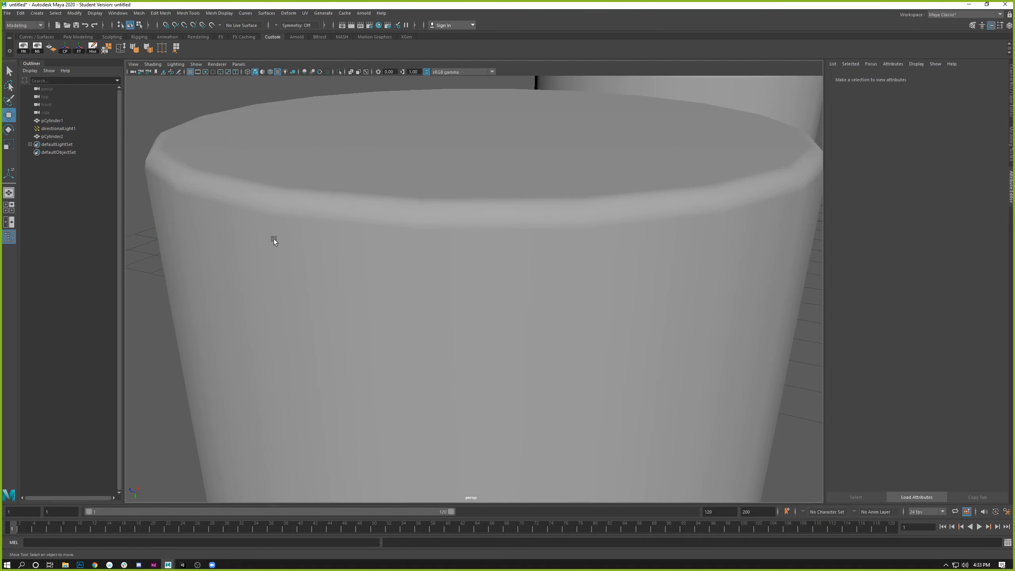
alt+drag(324, 217, 327, 224)
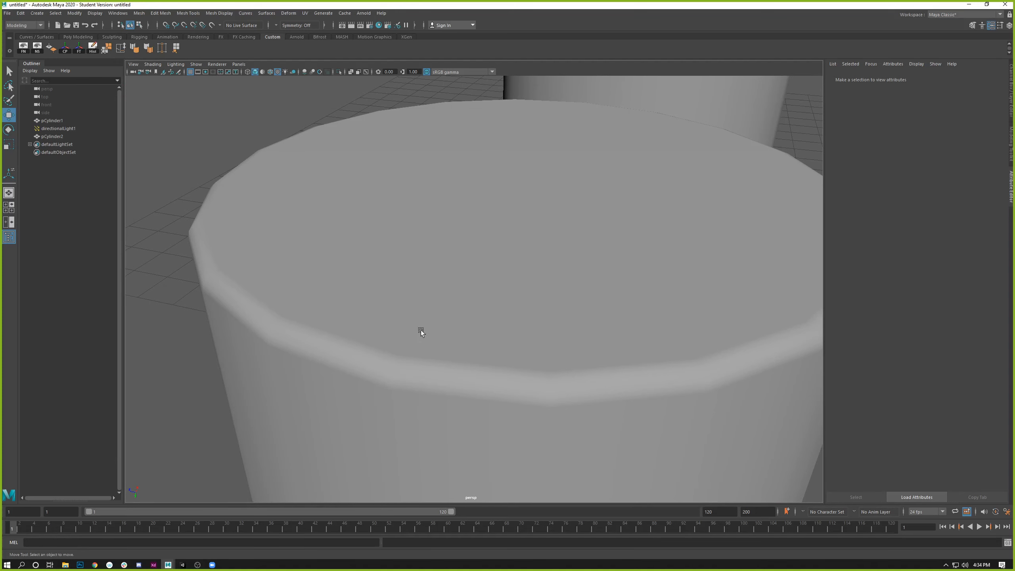
alt+right_drag(421, 330, 243, 303)
alt+middle_drag(542, 316, 528, 299)
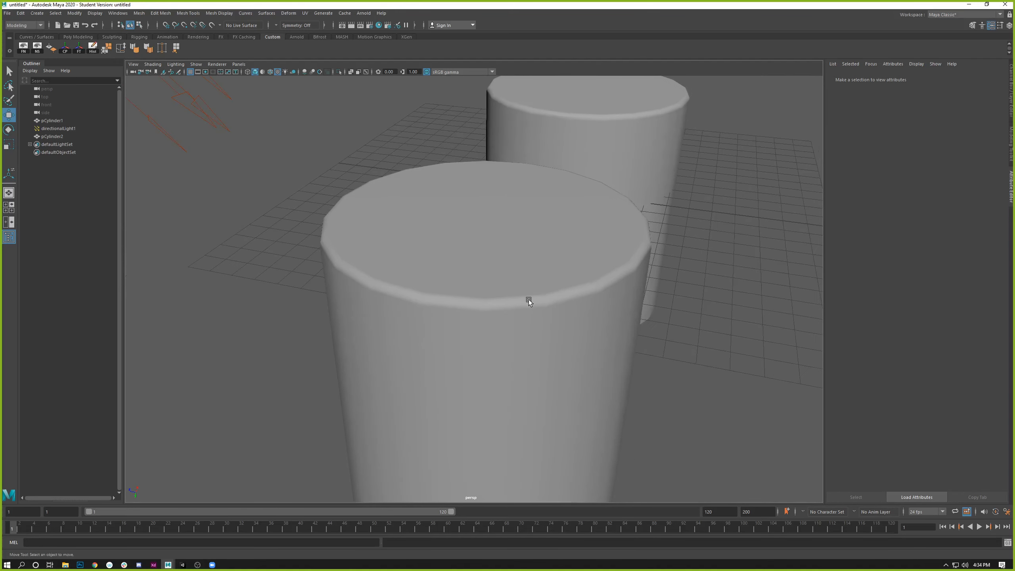
Step: Delete both cylinders from the scene
click(514, 261)
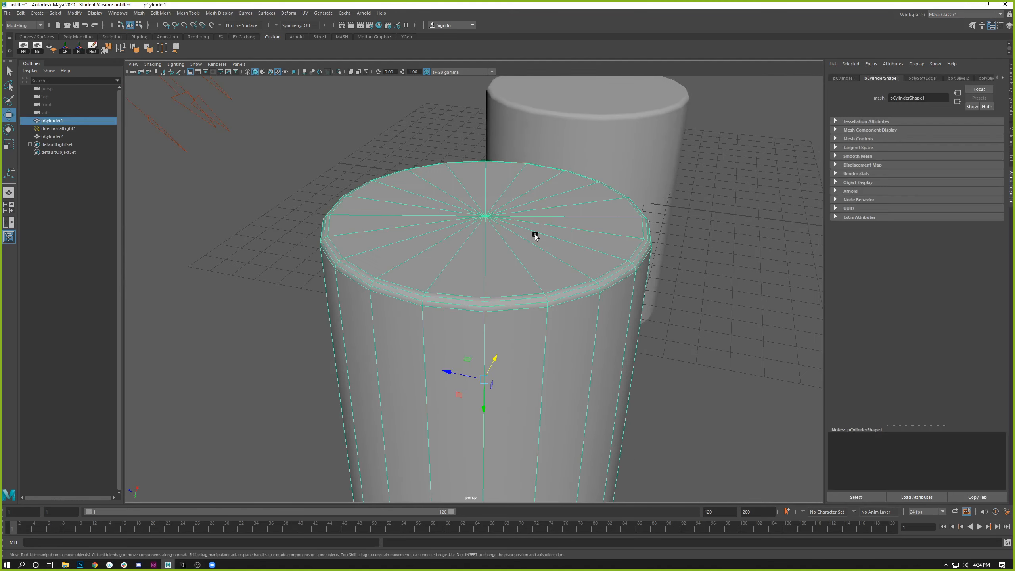
key(Delete)
click(564, 154)
key(Delete)
alt+drag(561, 154, 313, 178)
scroll(313, 178, up, 3)
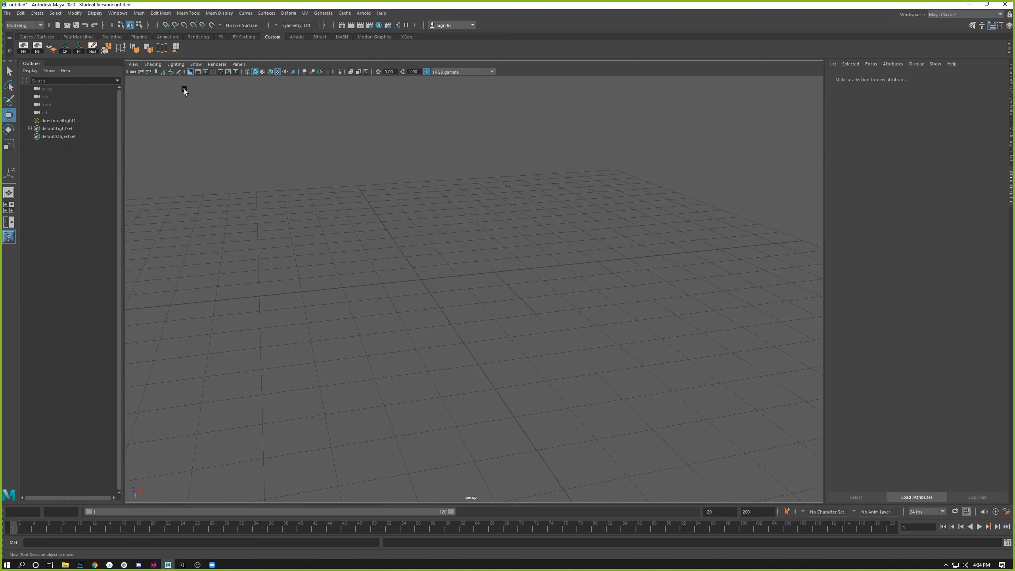
Step: Create a polygon cube near the centre of the grid and deselect it
click(37, 13)
mouse_move(80, 41)
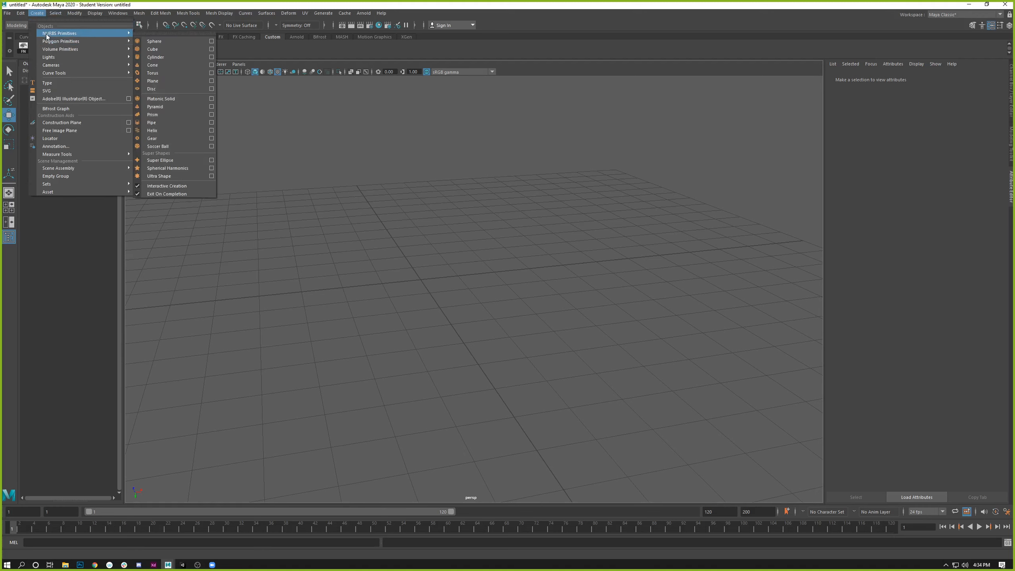
click(155, 49)
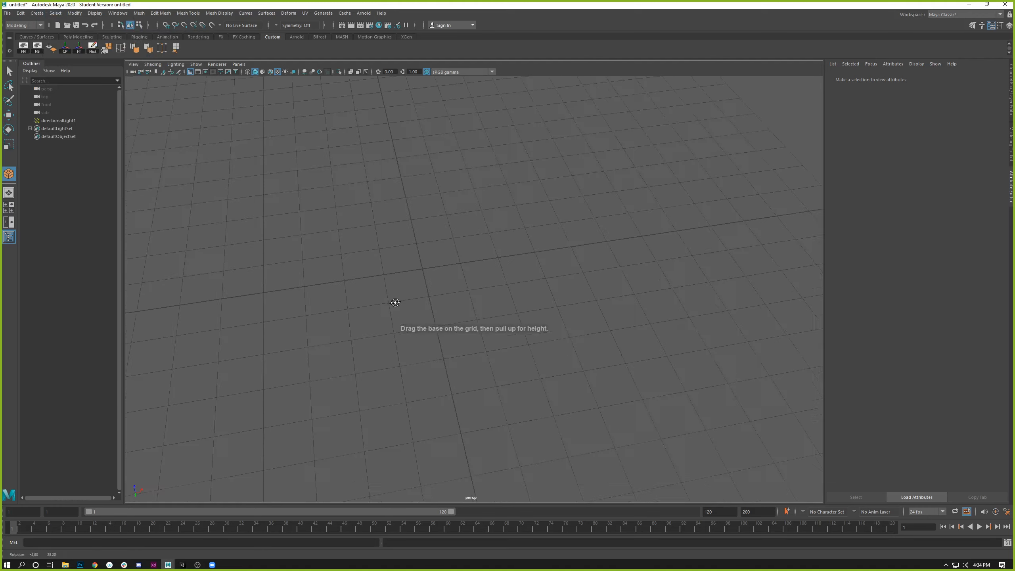
drag(355, 259, 490, 161)
alt+drag(315, 224, 354, 197)
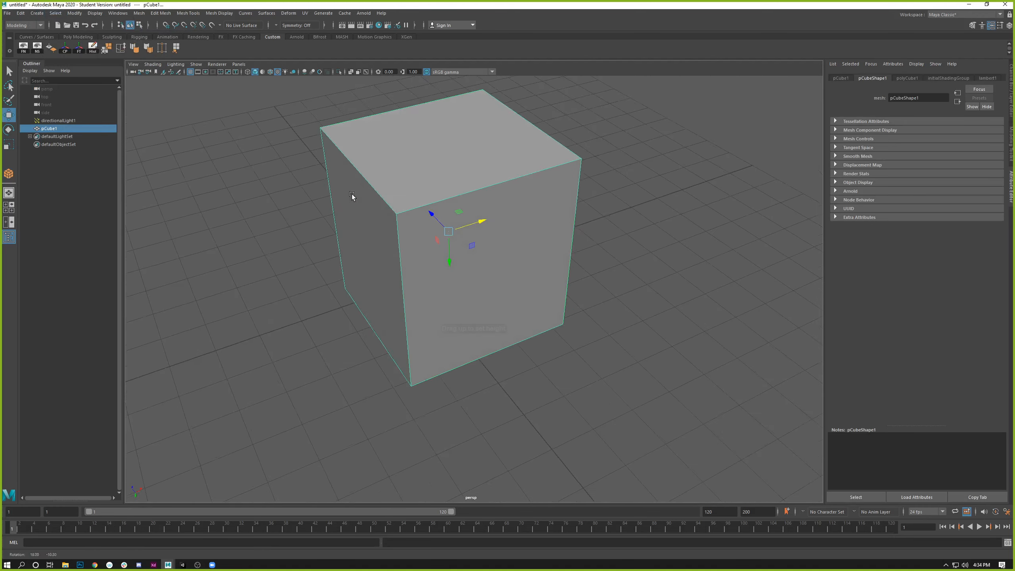
alt+middle_drag(351, 189, 368, 220)
click(629, 185)
alt+drag(628, 185, 556, 279)
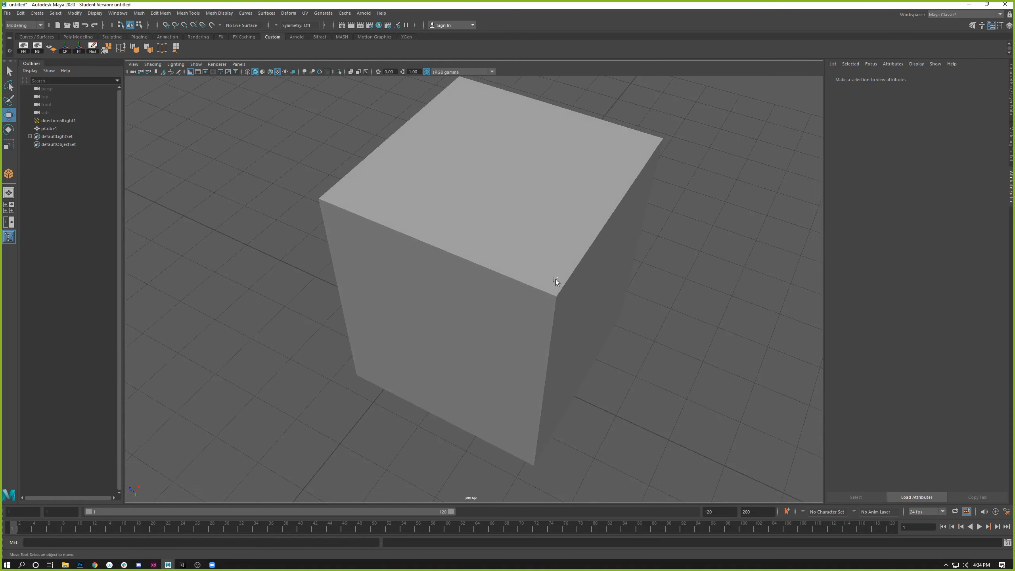
Step: Select the cube's top face in face mode and view it from several angles
click(427, 235)
right_drag(407, 233, 456, 212)
click(475, 187)
alt+drag(475, 186, 657, 295)
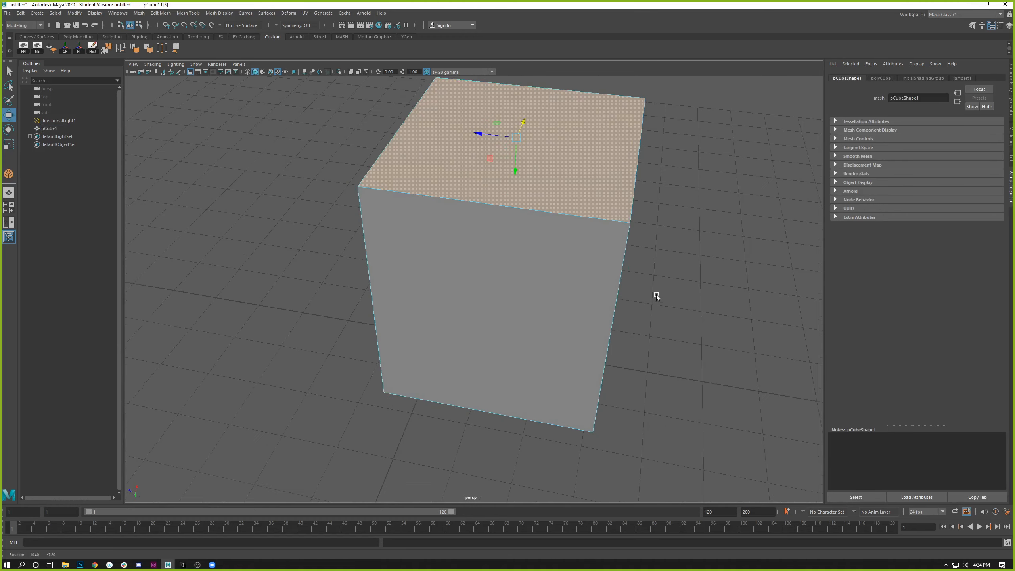
alt+drag(515, 217, 482, 254)
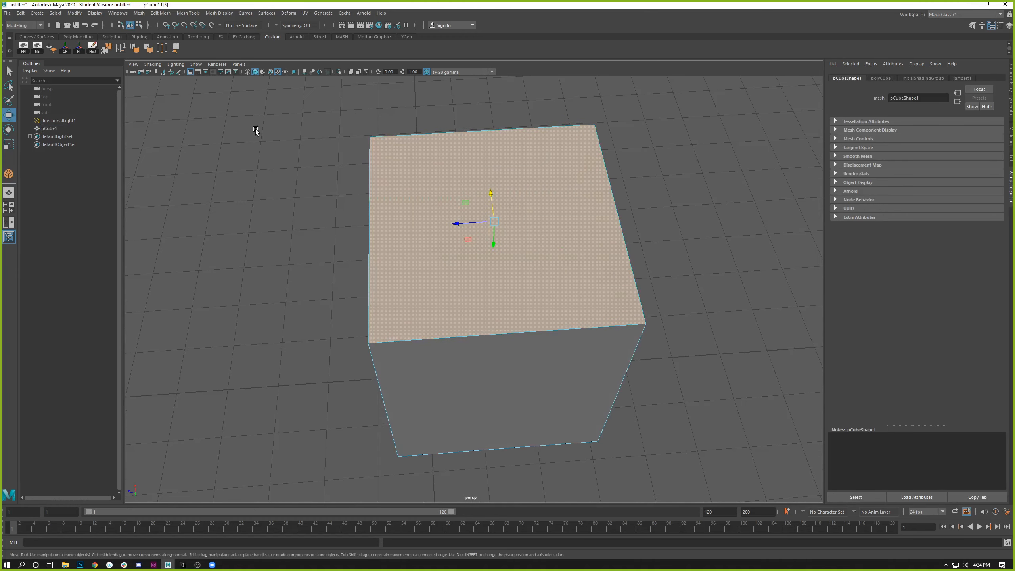
alt+drag(465, 212, 428, 222)
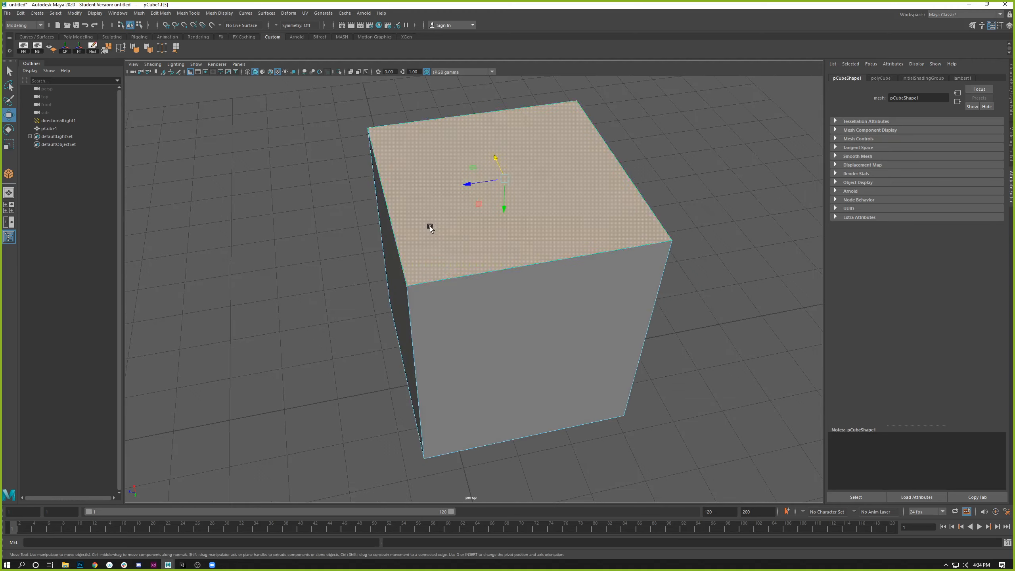
Step: Select the four edges bordering the cube's top face, apply Soften Edge to them and clear the selection
right_drag(380, 186, 383, 172)
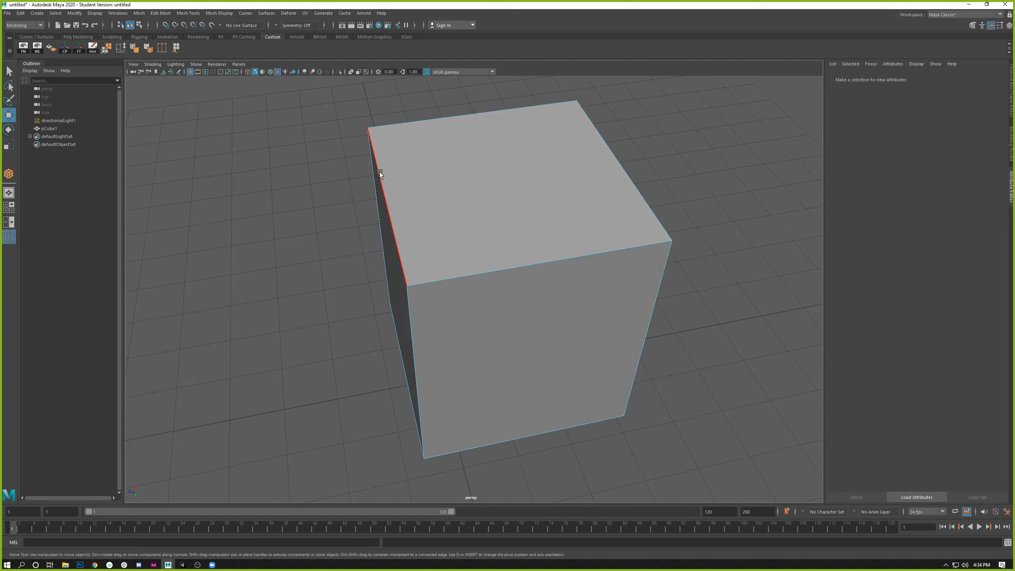
click(383, 171)
shift+click(494, 263)
shift+click(615, 170)
shift+click(542, 120)
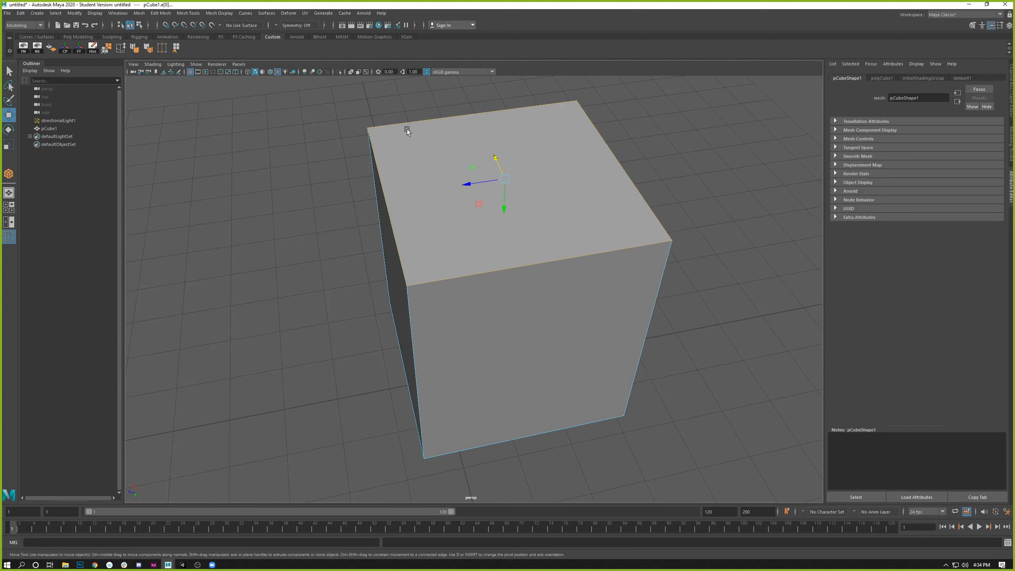
click(215, 13)
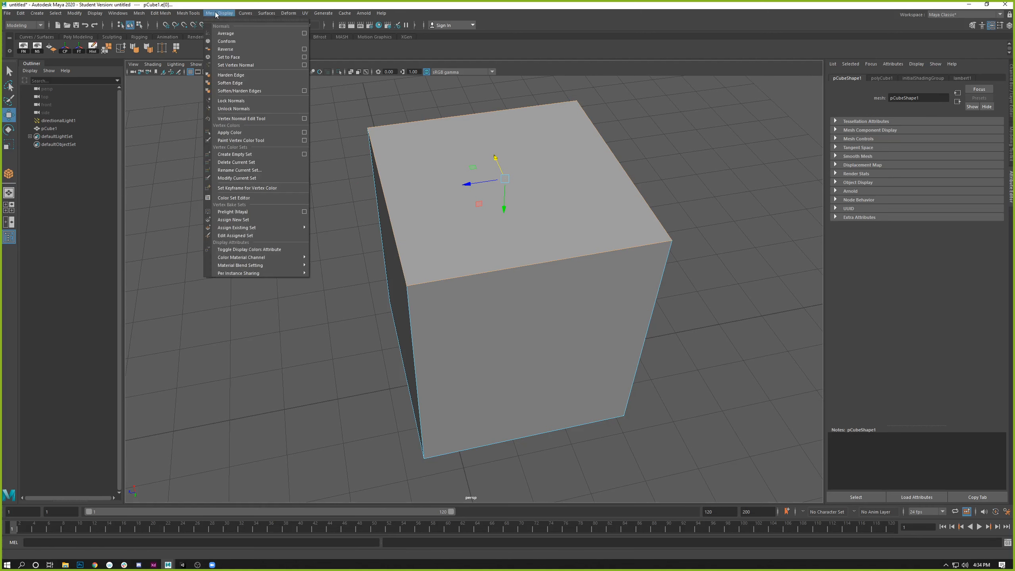
click(239, 84)
click(304, 231)
Step: Return to object mode and examine the shading across the cube's softened top edges from several angles
alt+drag(297, 255, 356, 228)
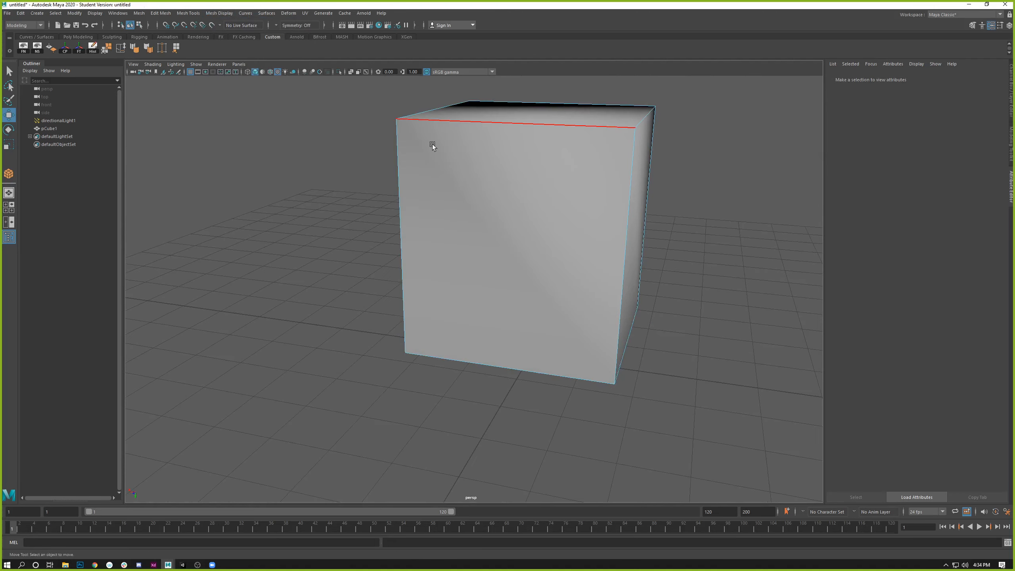
right_drag(446, 131, 469, 123)
alt+drag(732, 216, 542, 194)
click(742, 202)
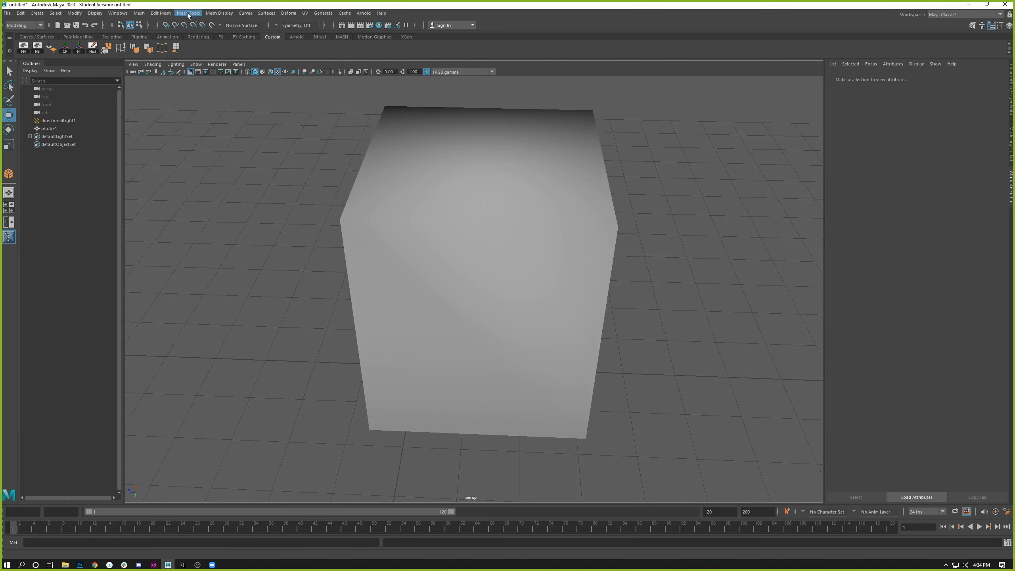
click(219, 13)
click(597, 205)
mouse_move(637, 315)
alt+mouse_down()
mouse_move(590, 301)
mouse_move(575, 277)
mouse_move(499, 303)
mouse_move(450, 293)
mouse_move(527, 308)
mouse_move(587, 292)
mouse_move(625, 322)
alt+mouse_up()
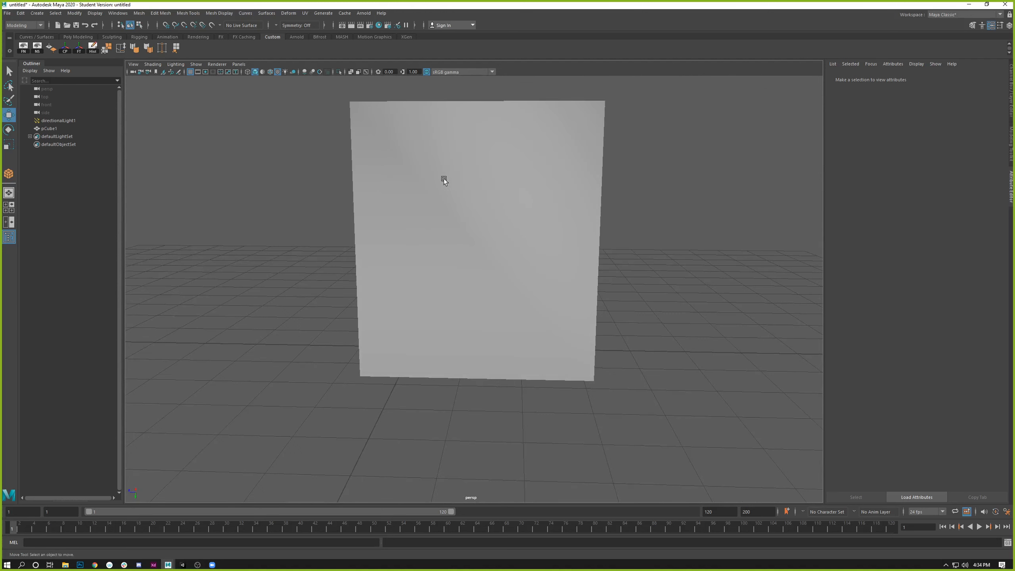
alt+drag(444, 179, 496, 210)
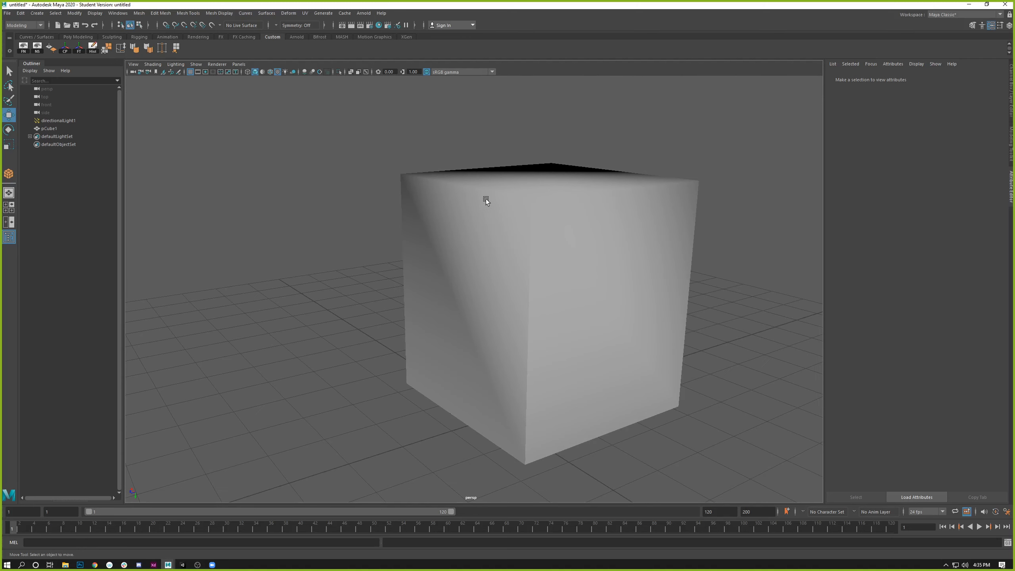
Step: Select the cube's top and vertical edges in edge mode, apply Harden Edge to them and clear the selection
click(486, 198)
right_click(464, 187)
click(453, 169)
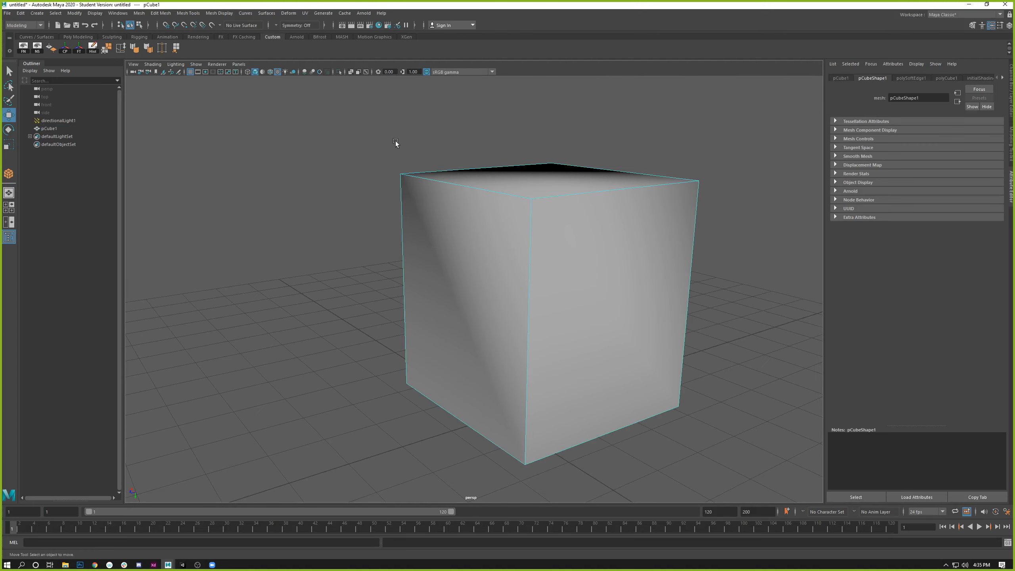
drag(351, 107, 721, 223)
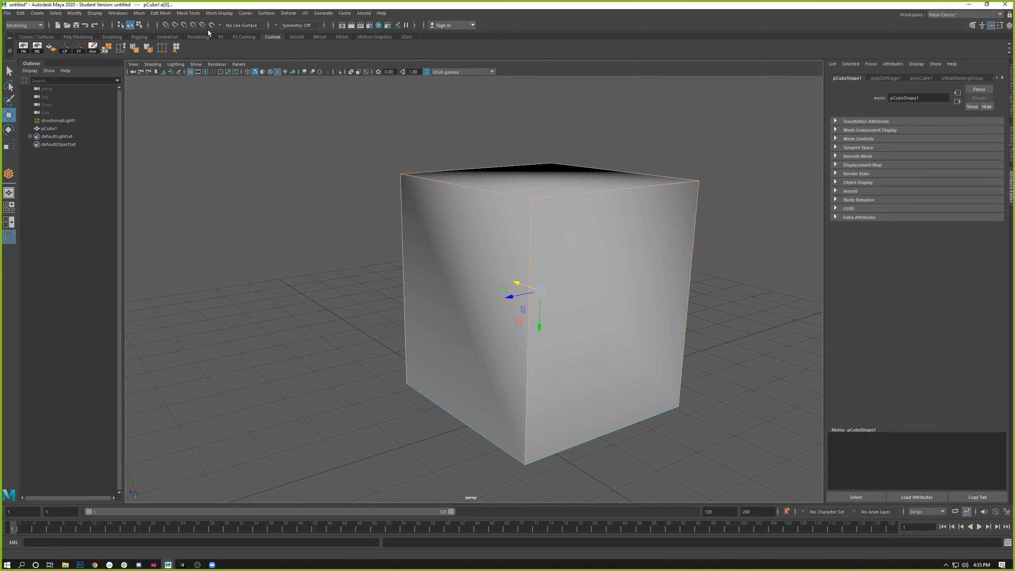
click(219, 13)
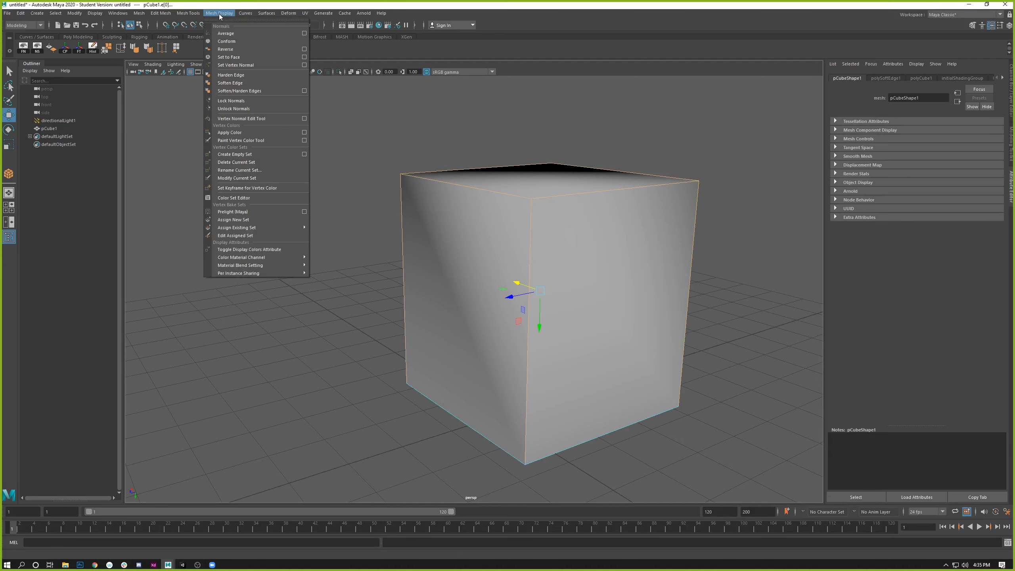
click(225, 76)
click(269, 151)
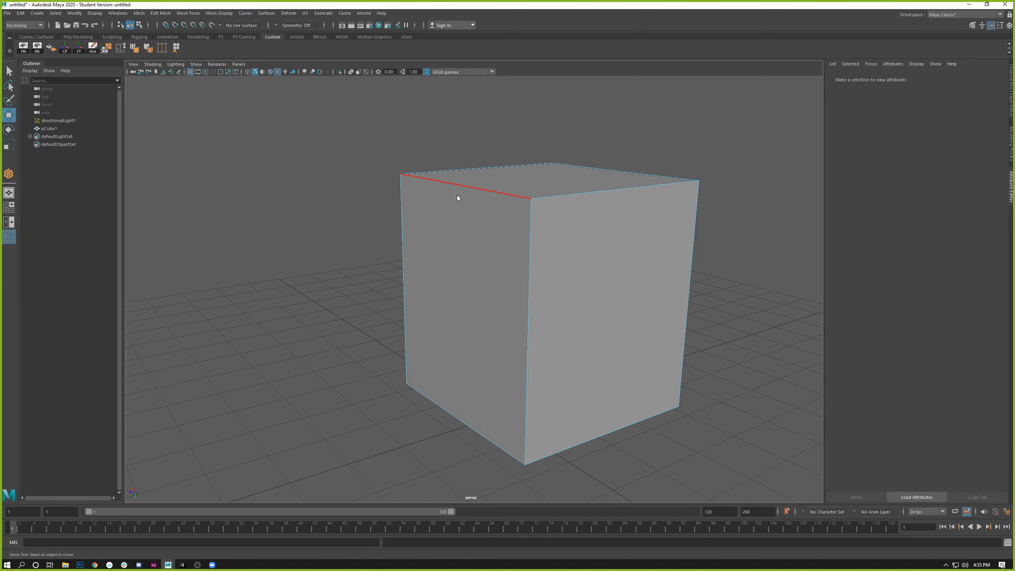
Step: Return to object mode, view the hardened cube from the front and delete it
right_drag(457, 196, 497, 185)
alt+drag(517, 159, 353, 184)
click(352, 184)
alt+right_drag(403, 247, 291, 221)
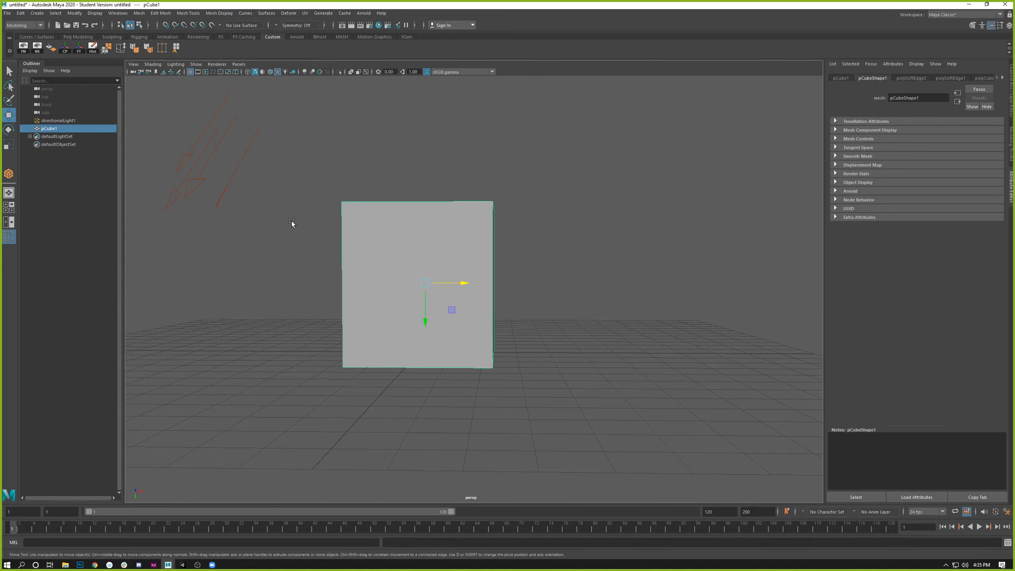
key(Delete)
Step: Create a polygon sphere near the centre of the grid and raise it
click(38, 13)
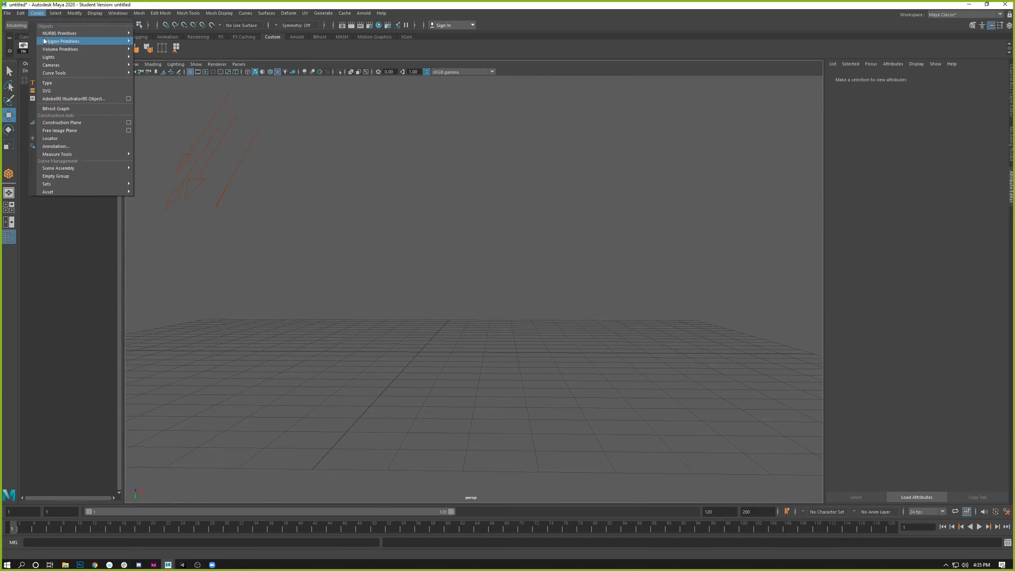
mouse_move(104, 42)
click(177, 41)
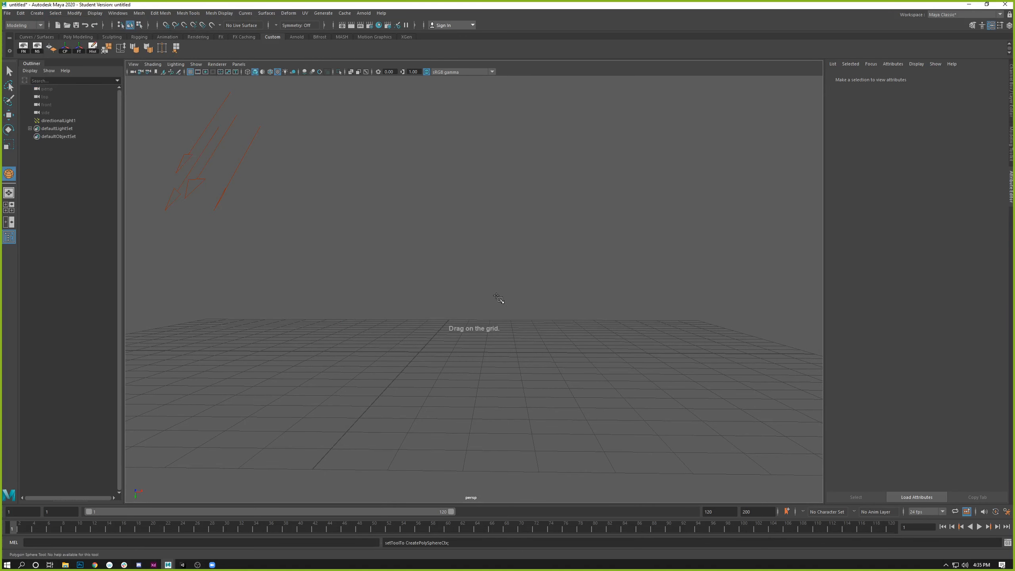
alt+drag(517, 401, 546, 360)
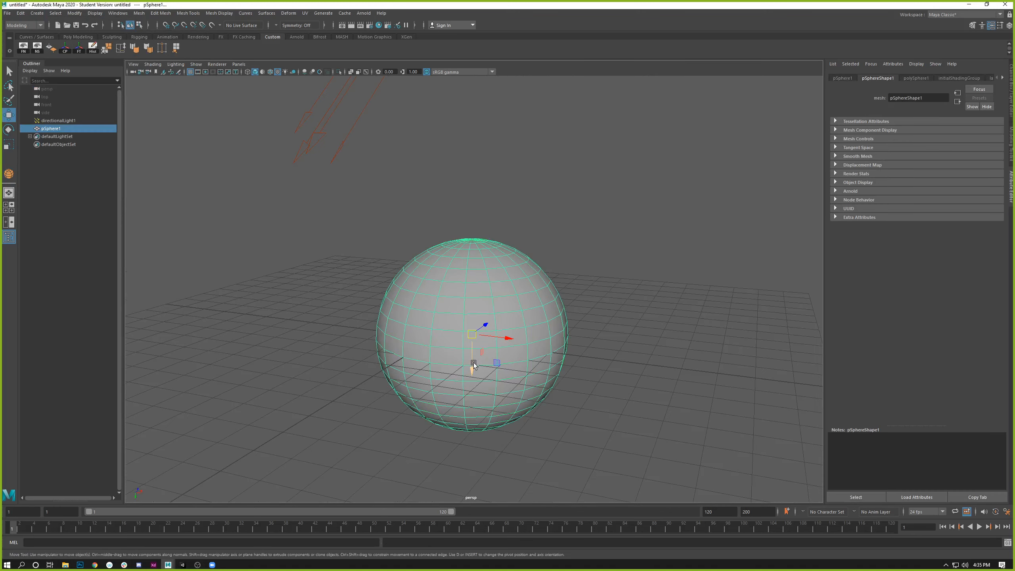
alt+drag(473, 366, 447, 292)
Step: Delete the directional light from the scene
click(321, 114)
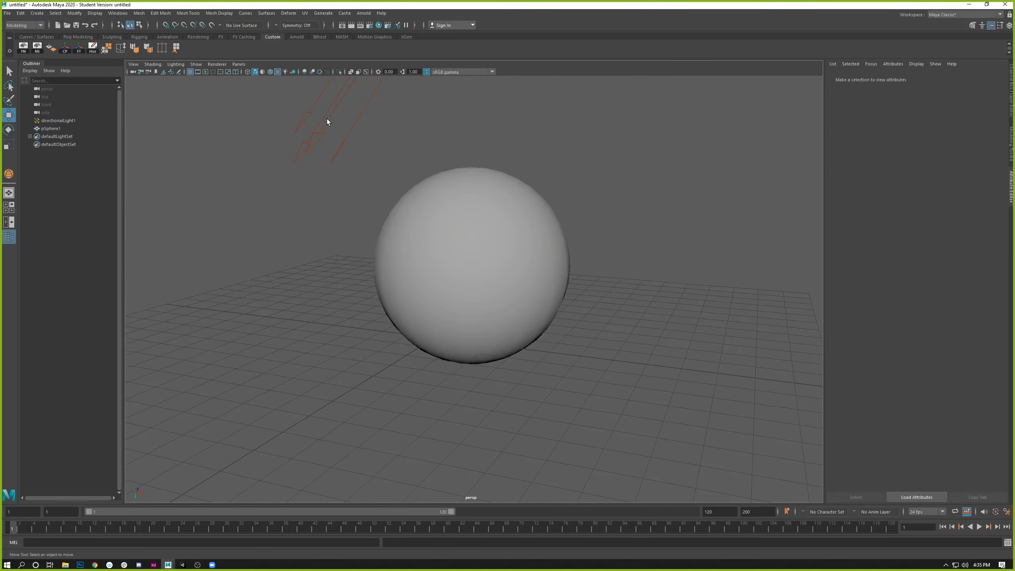
key(Delete)
alt+drag(492, 389, 481, 324)
Step: Move the sphere up so it sits above the grid, deselect it and view its smooth shading up close
click(484, 301)
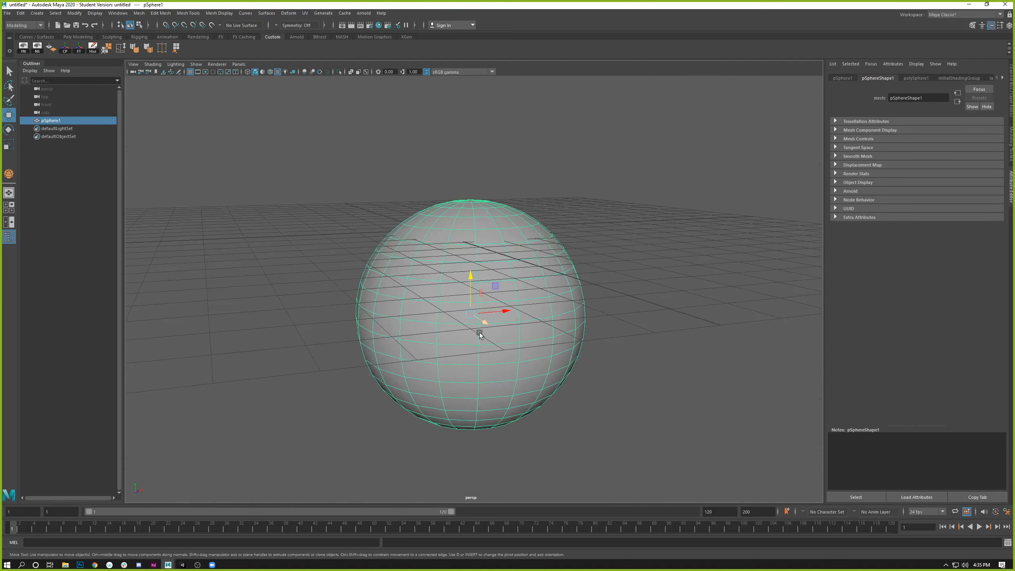
drag(471, 277, 433, 222)
click(531, 159)
alt+right_drag(450, 221, 480, 265)
mouse_move(479, 265)
alt+mouse_down()
mouse_move(411, 247)
mouse_move(477, 254)
mouse_move(466, 276)
alt+mouse_up()
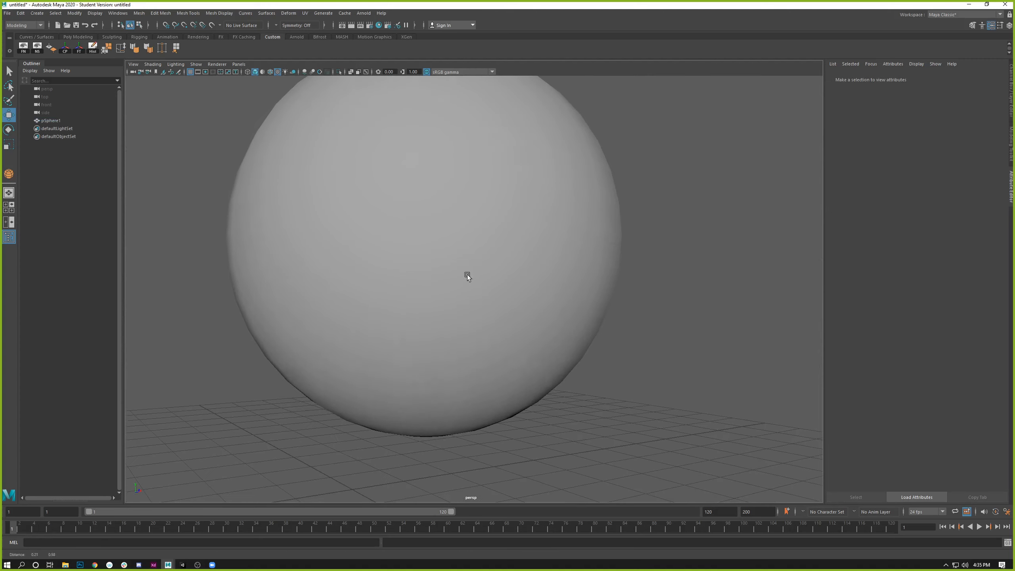
Step: Apply Harden Edge to the whole sphere, deselect it and view its shading from another angle
click(457, 255)
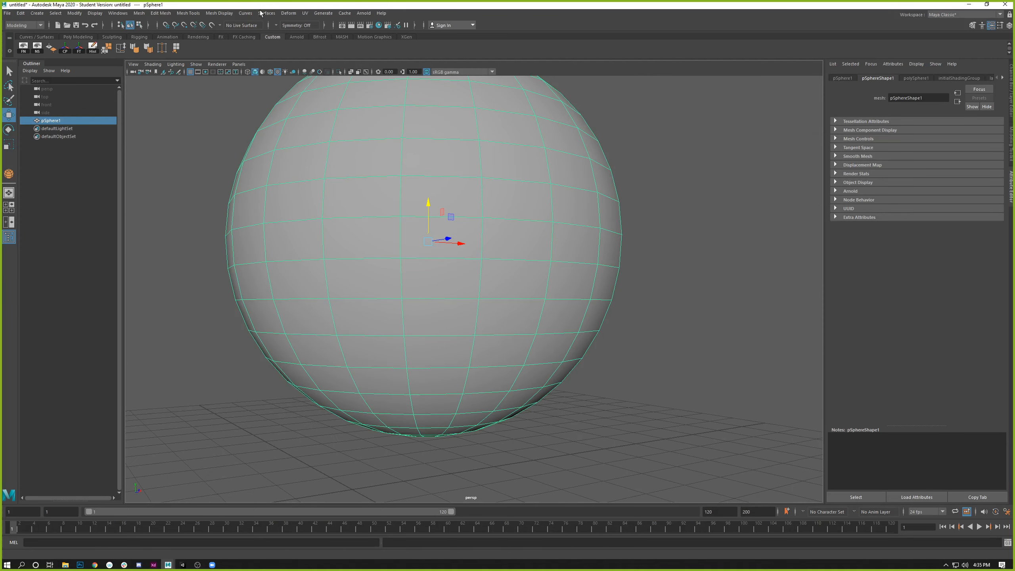
click(216, 13)
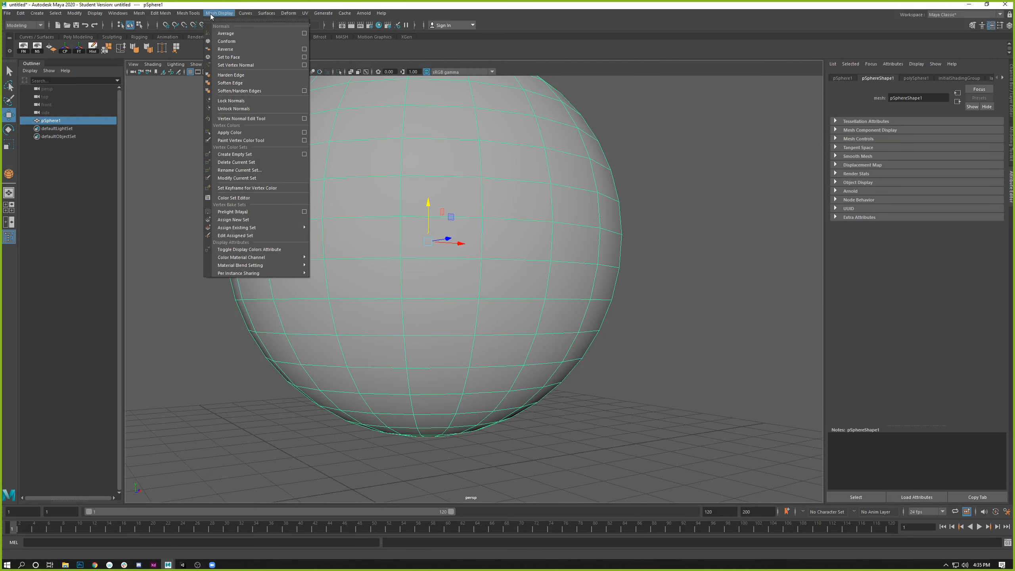
click(220, 75)
click(670, 243)
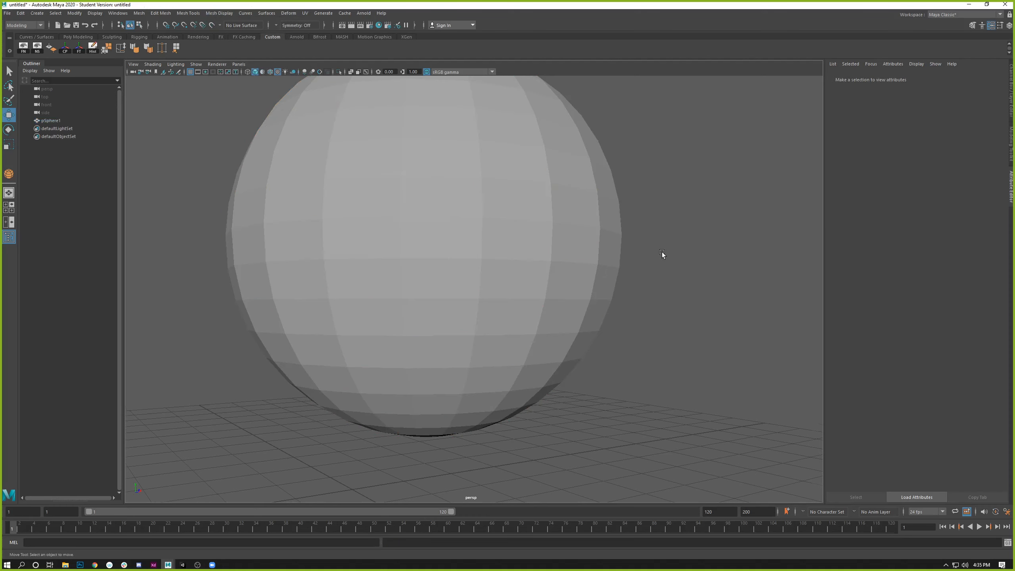
alt+drag(662, 252, 648, 269)
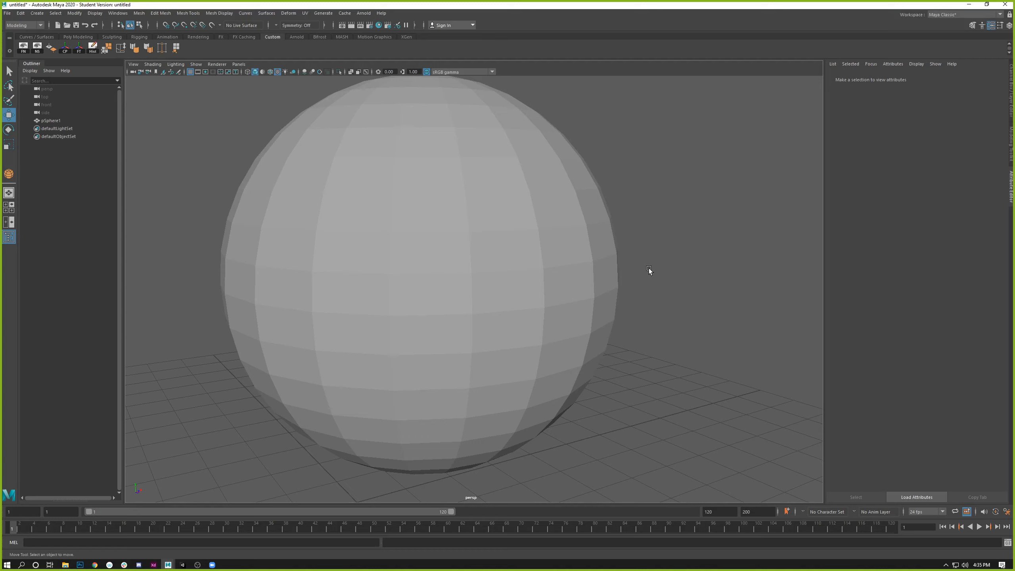
Step: Delete the sphere from the scene
click(487, 236)
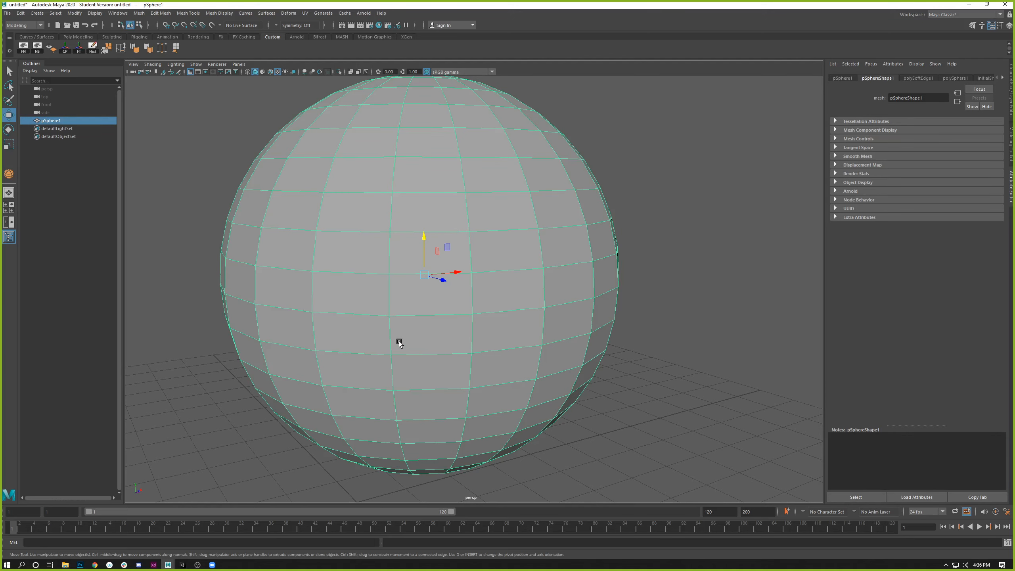
key(Delete)
alt+drag(426, 278, 444, 209)
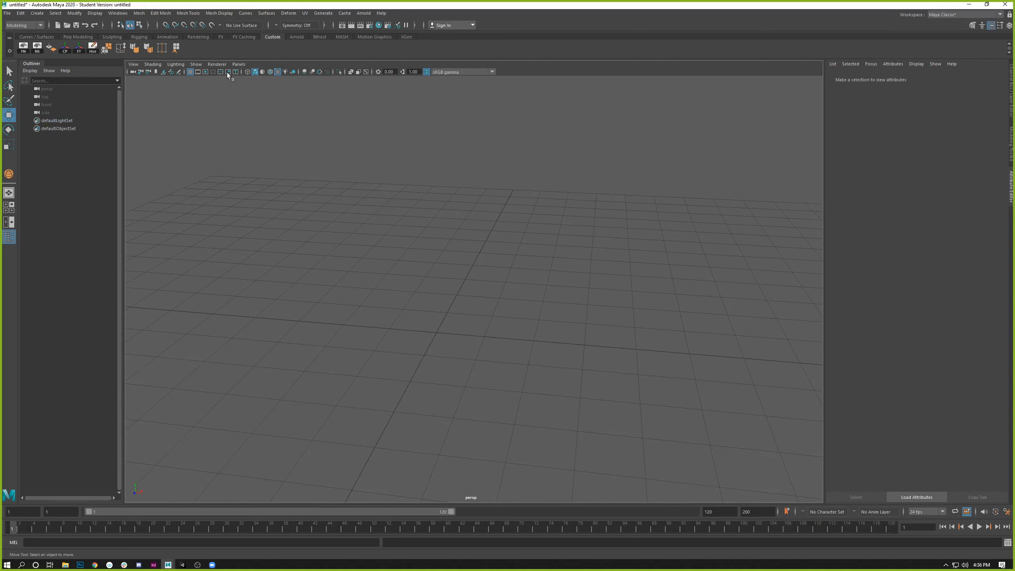
Step: Create a polygon cube about 3.2 wide, 3.8 high and 3.8 deep near the centre of the grid
click(37, 13)
mouse_move(40, 43)
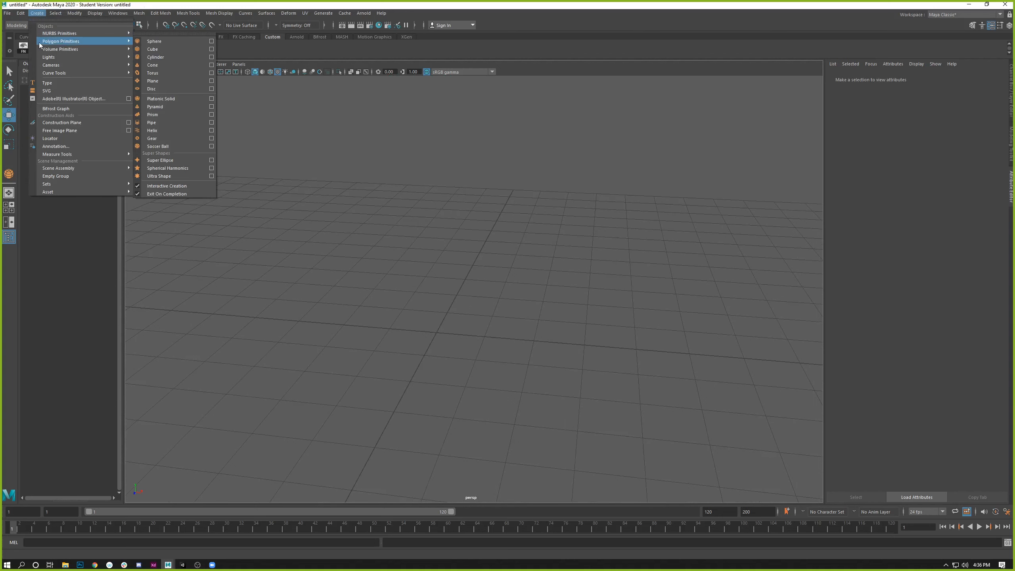
click(152, 50)
drag(471, 300, 441, 300)
Step: Select two diagonally opposite parallel edges of the cube in edge mode and bevel them
right_drag(408, 355, 406, 351)
click(406, 351)
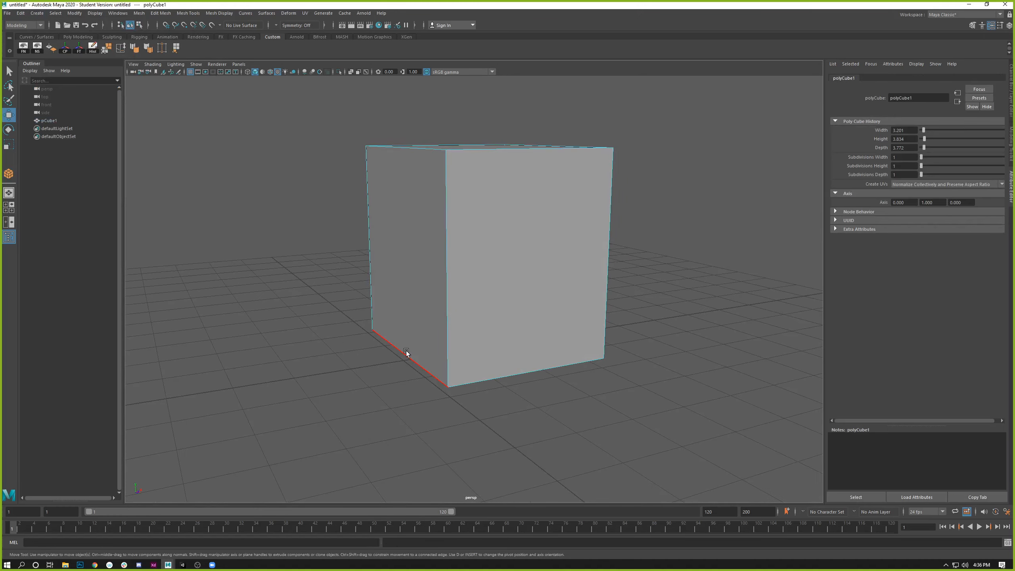
alt+drag(406, 350, 496, 243)
shift+click(520, 193)
alt+drag(459, 239, 448, 263)
key(ctrl+b)
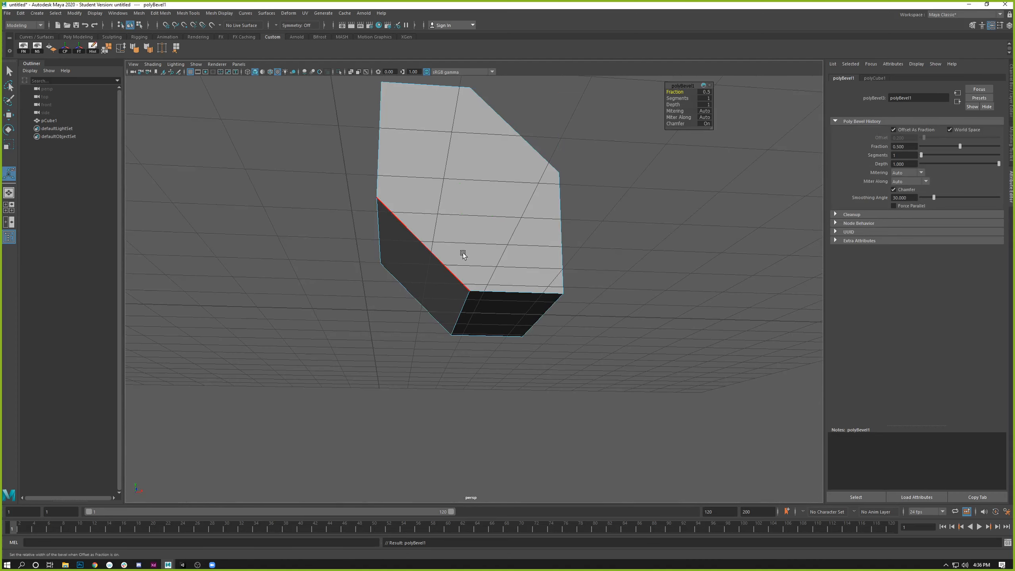
Step: Set the bevel's segments to 8, keeping the fraction at 0.5, to round the two opposite edges
mouse_move(544, 171)
alt+mouse_down()
mouse_move(507, 200)
mouse_move(543, 189)
mouse_move(529, 179)
alt+mouse_up()
mouse_move(681, 94)
mouse_down()
mouse_move(690, 95)
mouse_move(676, 96)
mouse_up()
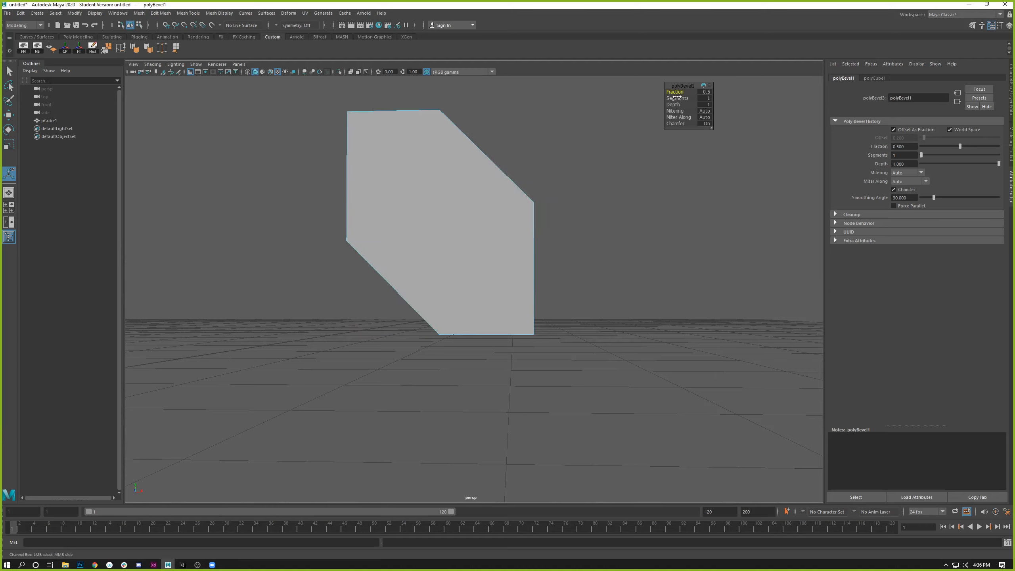
alt+drag(524, 144, 490, 176)
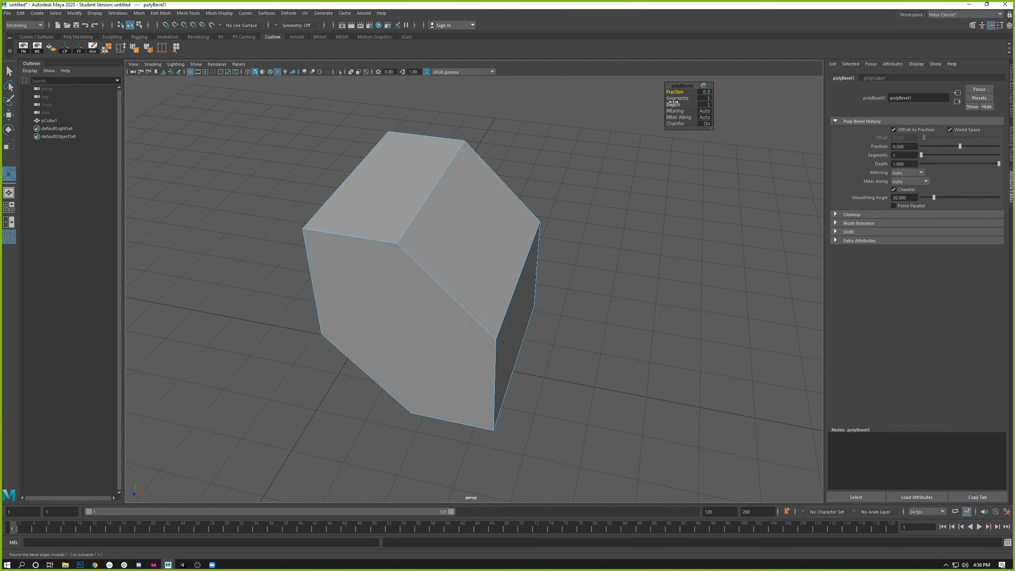
drag(674, 99, 692, 99)
alt+drag(559, 192, 478, 239)
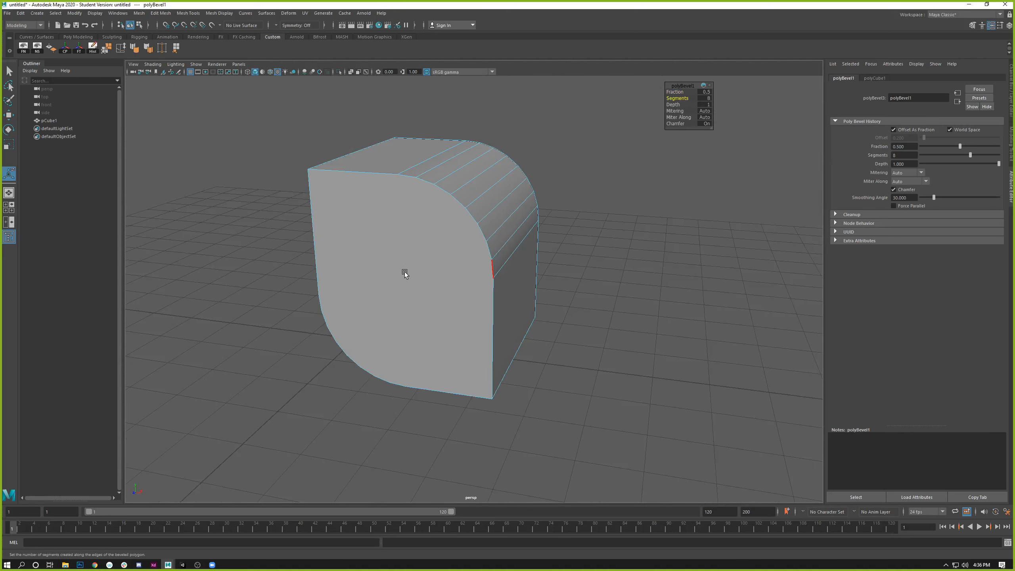
Step: Select the front leaf-shaped end face in face mode and bevel its border
right_drag(404, 273, 403, 290)
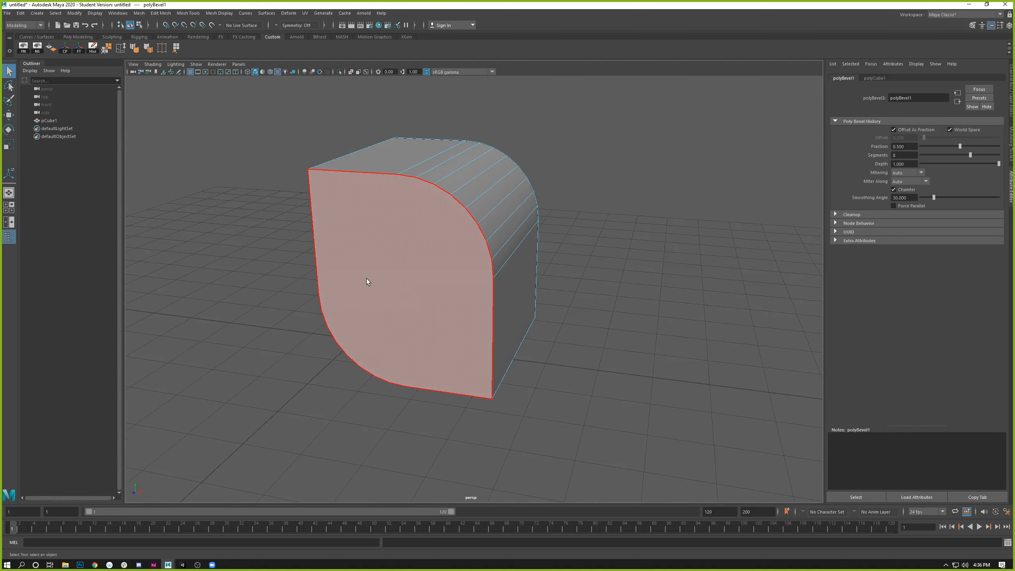
click(368, 279)
alt+drag(295, 311, 496, 204)
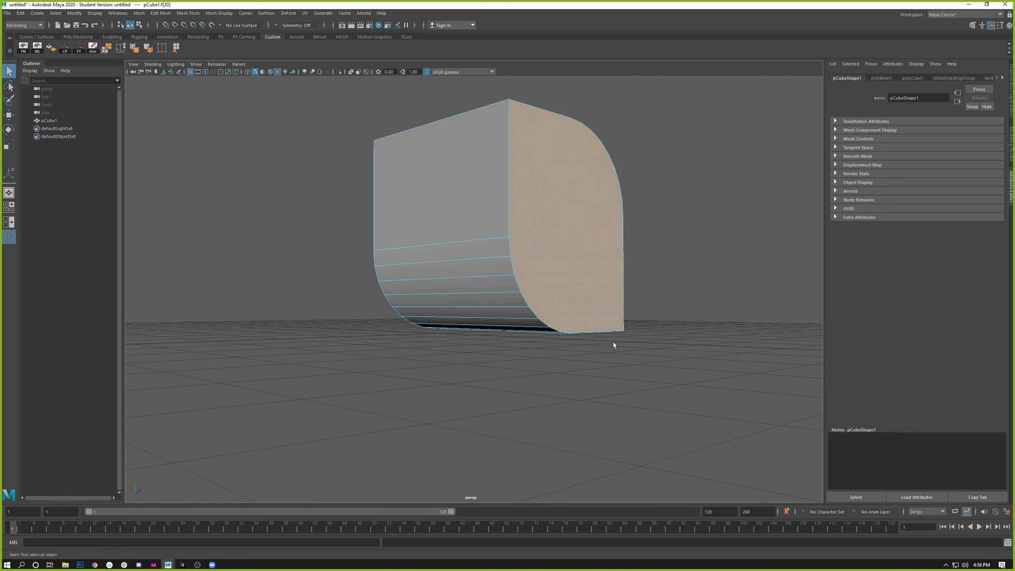
alt+drag(480, 180, 443, 231)
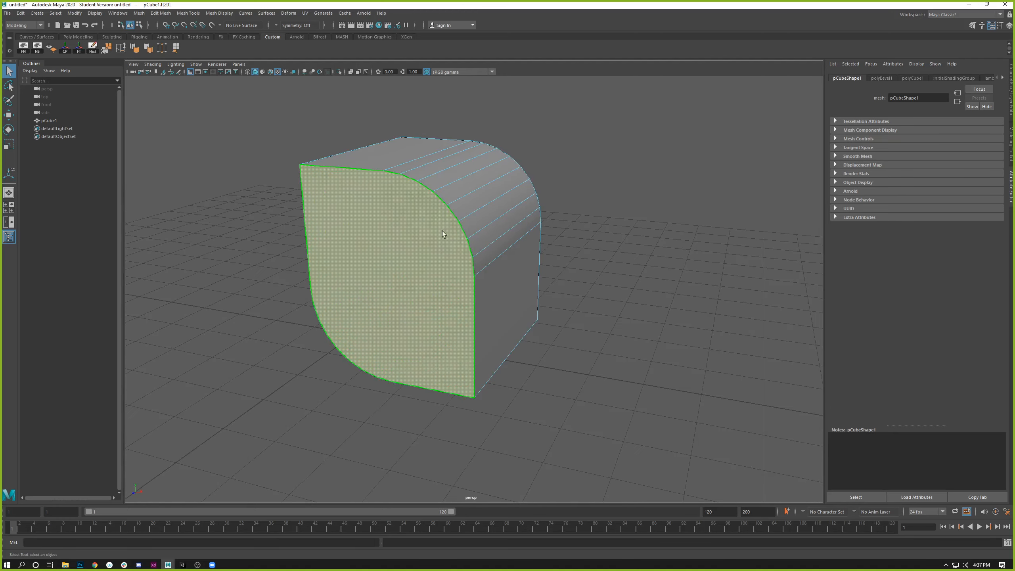
right_drag(382, 247, 387, 261)
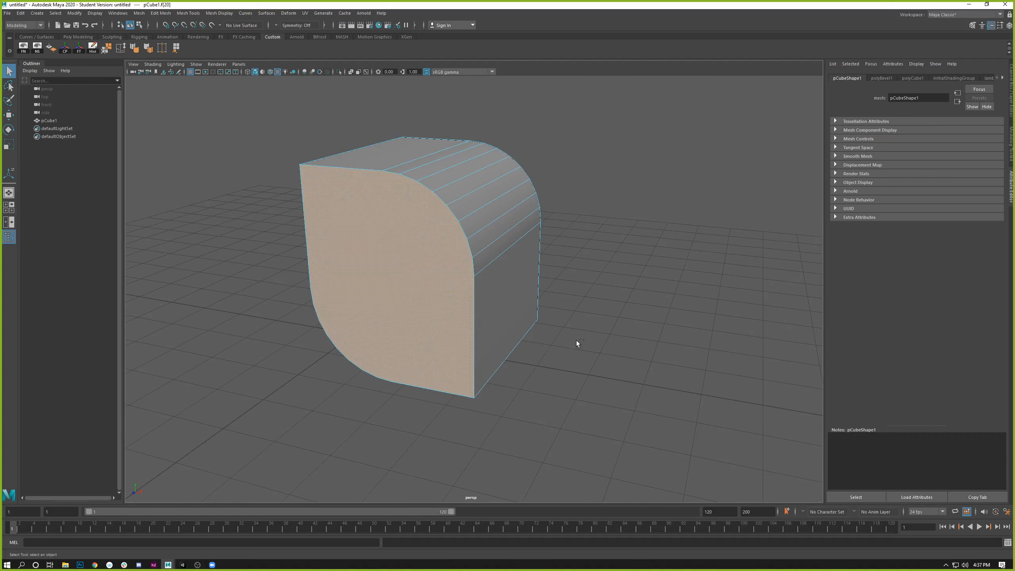
key(ctrl+b)
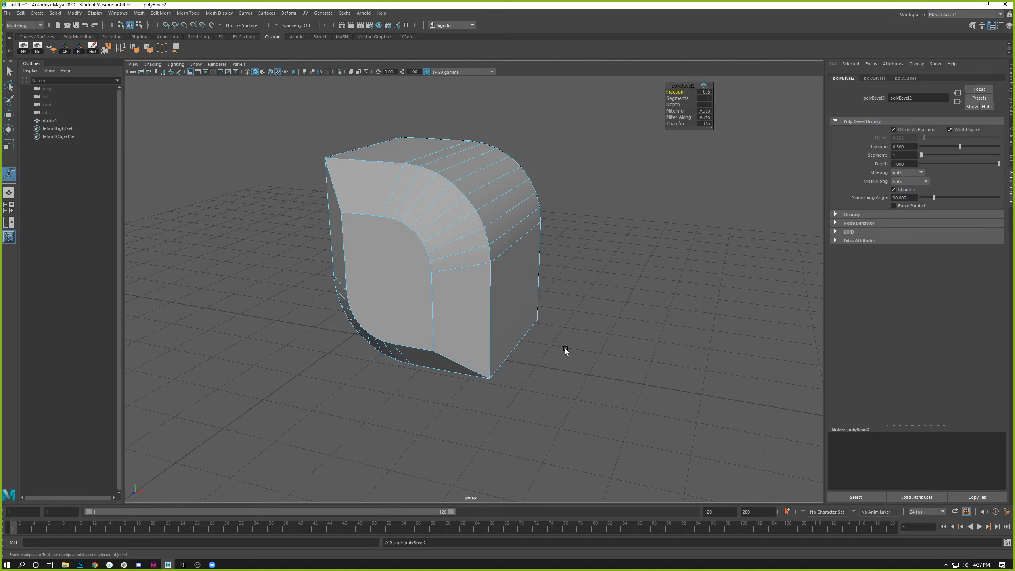
alt+drag(415, 259, 528, 223)
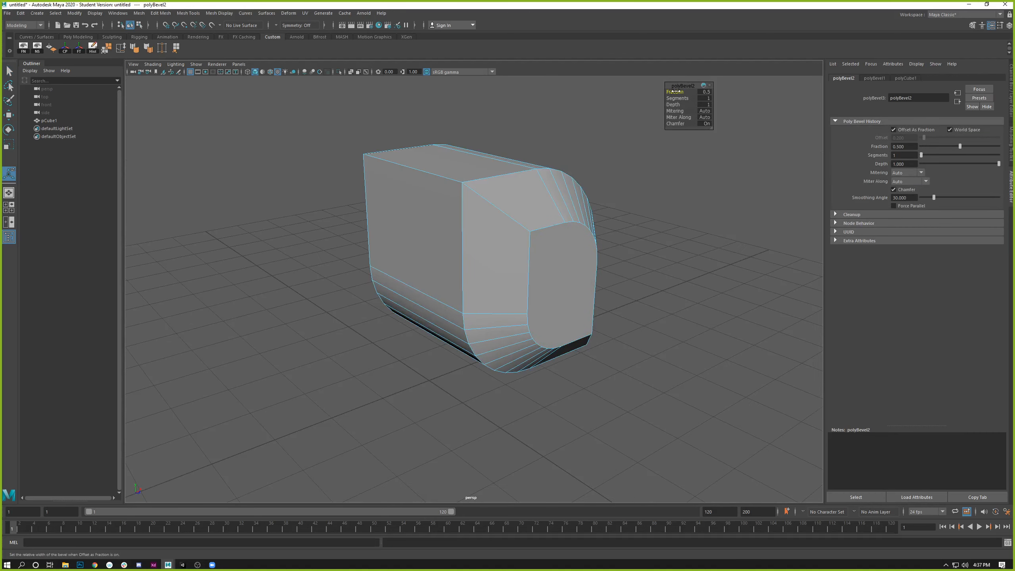
Step: Set the end-face bevel's fraction to 0.4, increase its segments and clear the selection
mouse_move(675, 92)
mouse_down()
mouse_move(684, 93)
mouse_move(665, 98)
mouse_up()
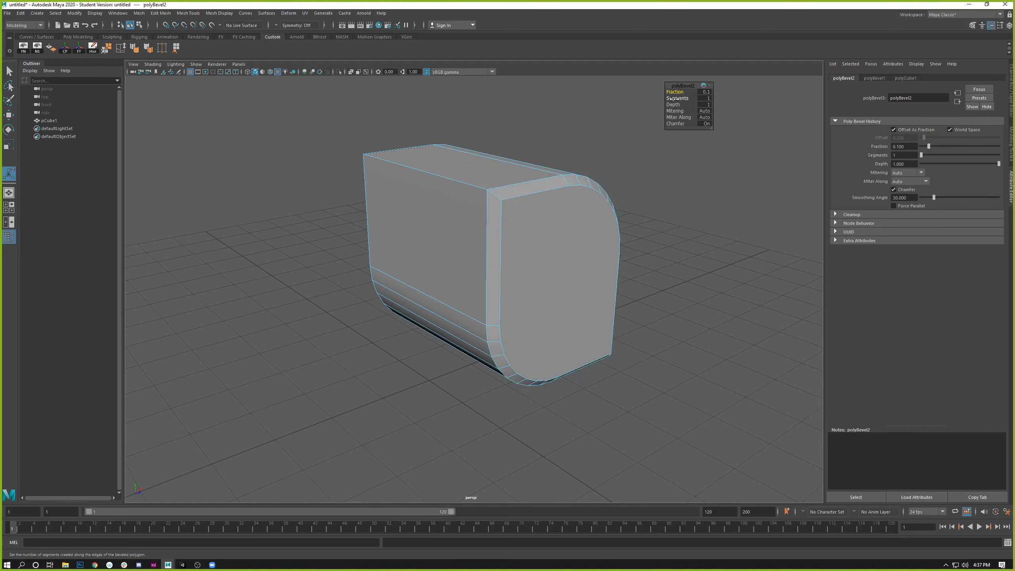
click(705, 92)
text(.4)
key(Return)
drag(682, 98, 698, 100)
click(656, 232)
Step: Select the opposite, unbeveled leaf-shaped end face in face mode and bevel its border
alt+drag(667, 254, 476, 259)
right_click(504, 239)
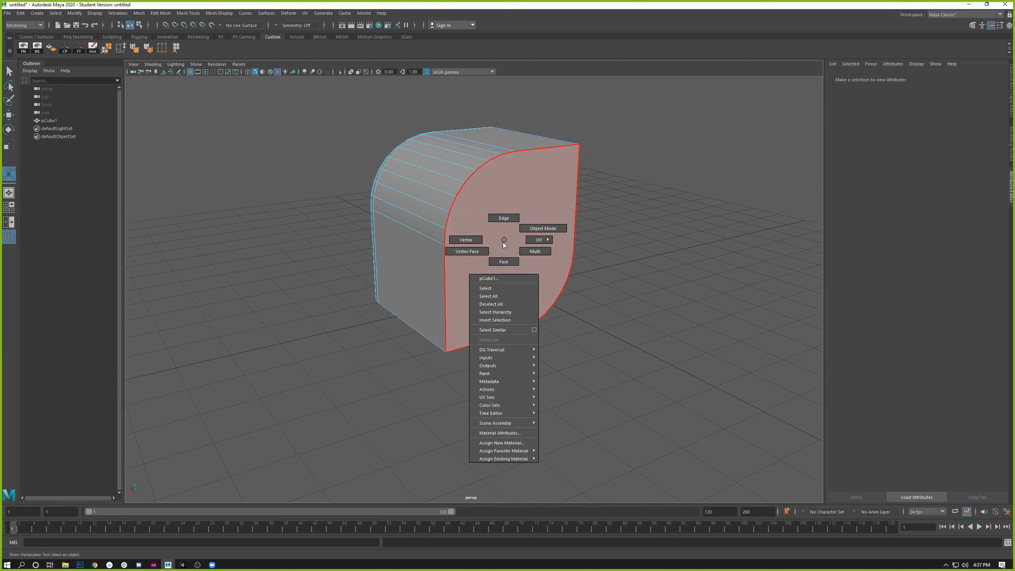
click(501, 249)
click(484, 250)
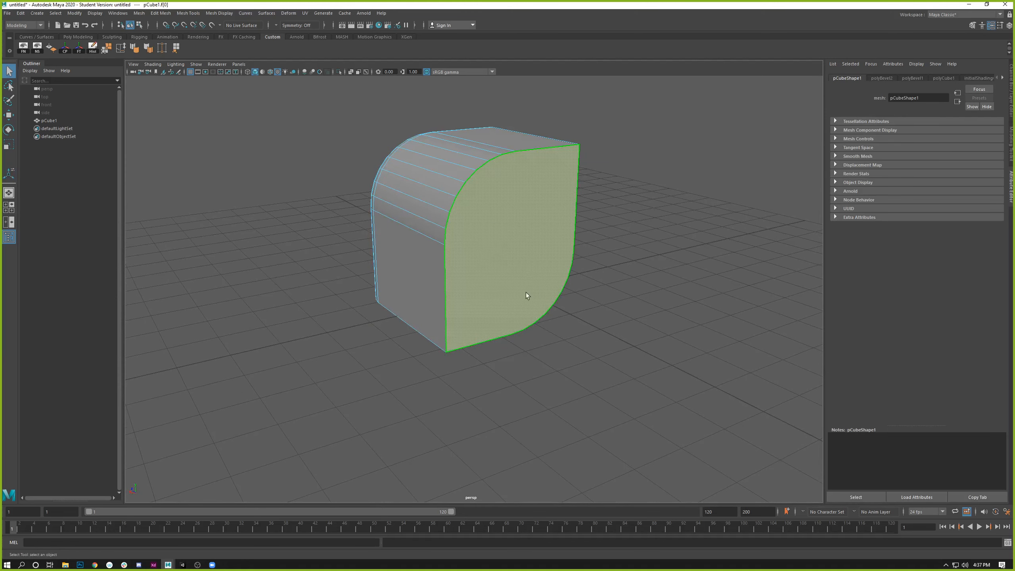
right_drag(485, 151, 489, 169)
key(ctrl+b)
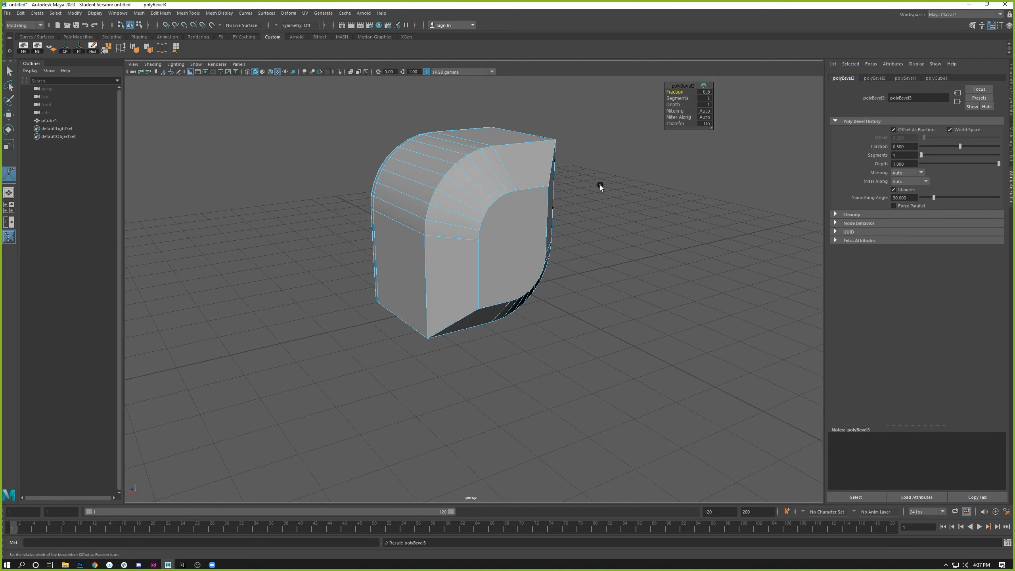
Step: Set the second end-face bevel's depth to -1 and its segments to 5, viewing the inward curve from several angles
alt+drag(601, 186, 665, 102)
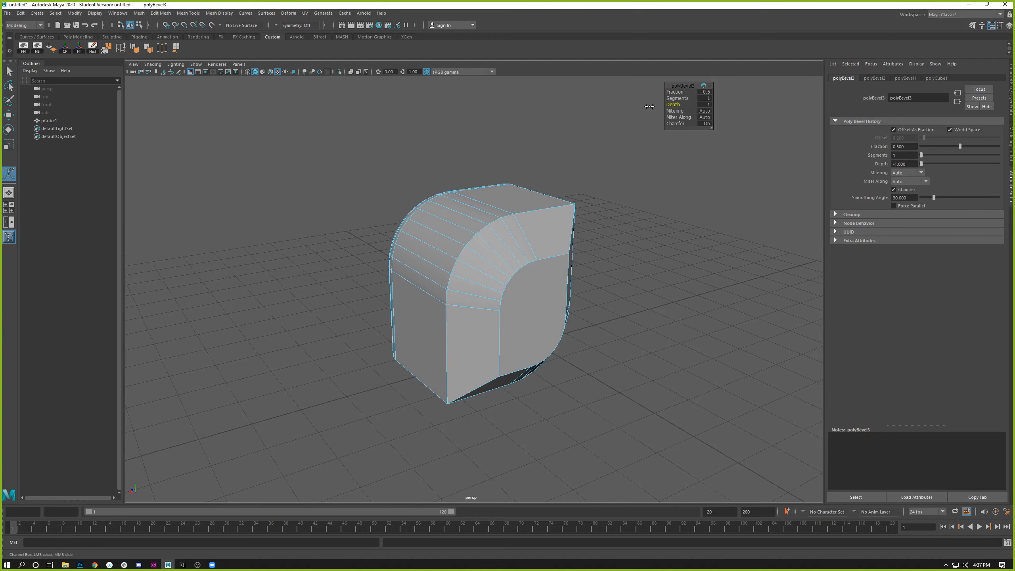
alt+drag(495, 266, 500, 231)
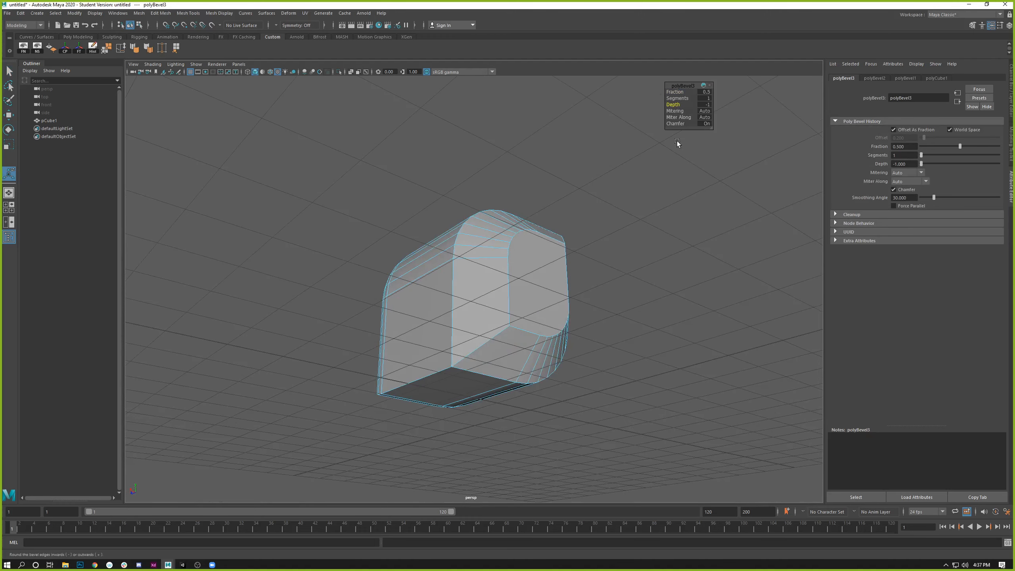
drag(672, 108, 647, 105)
alt+drag(542, 129, 506, 264)
alt+right_drag(506, 264, 541, 273)
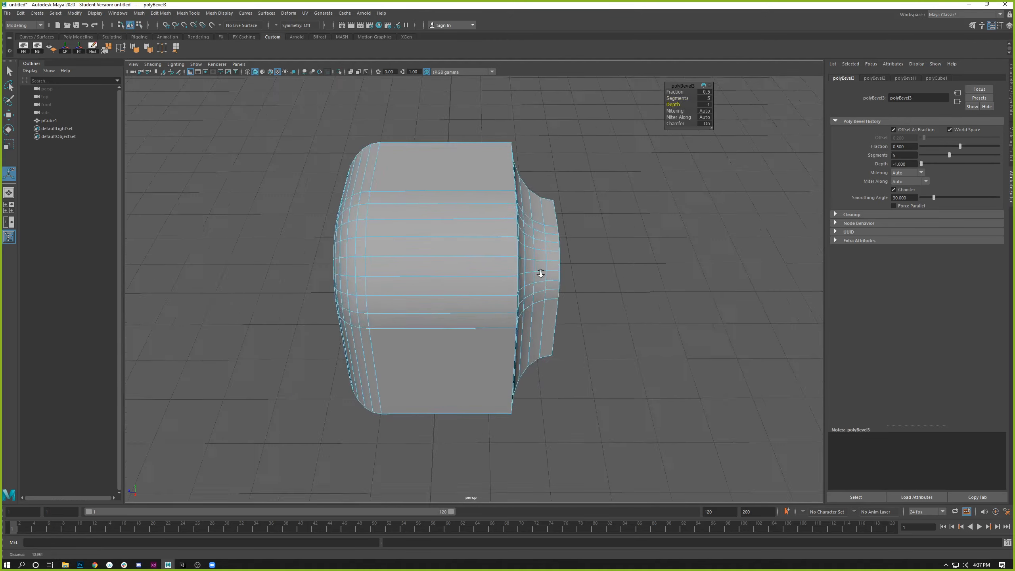
alt+drag(541, 274, 403, 285)
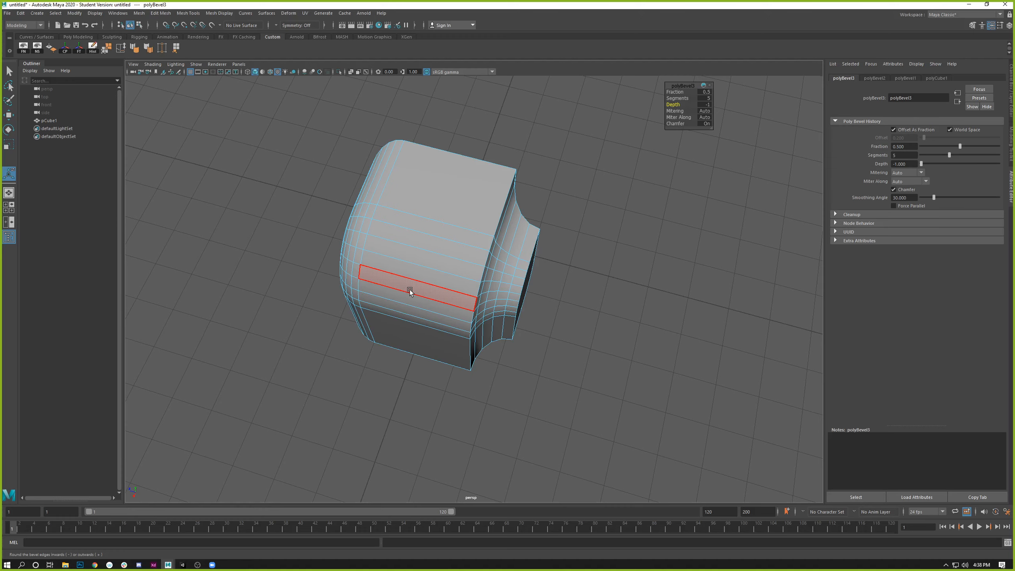
Step: Return to object mode with the beveled cube selected and view the whole shape from the side
click(544, 209)
right_click(434, 210)
right_drag(435, 211, 493, 199)
alt+drag(496, 181, 608, 150)
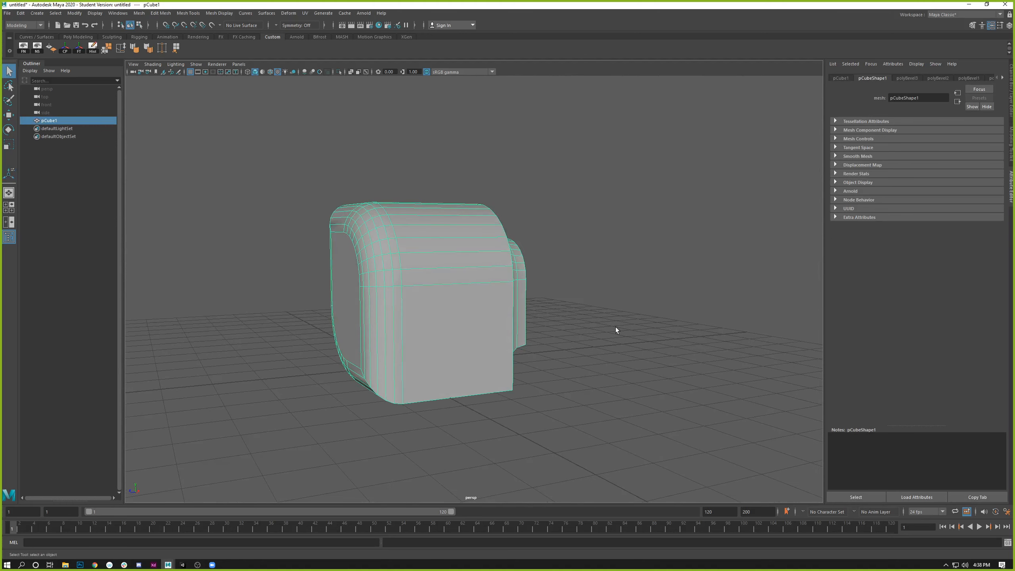